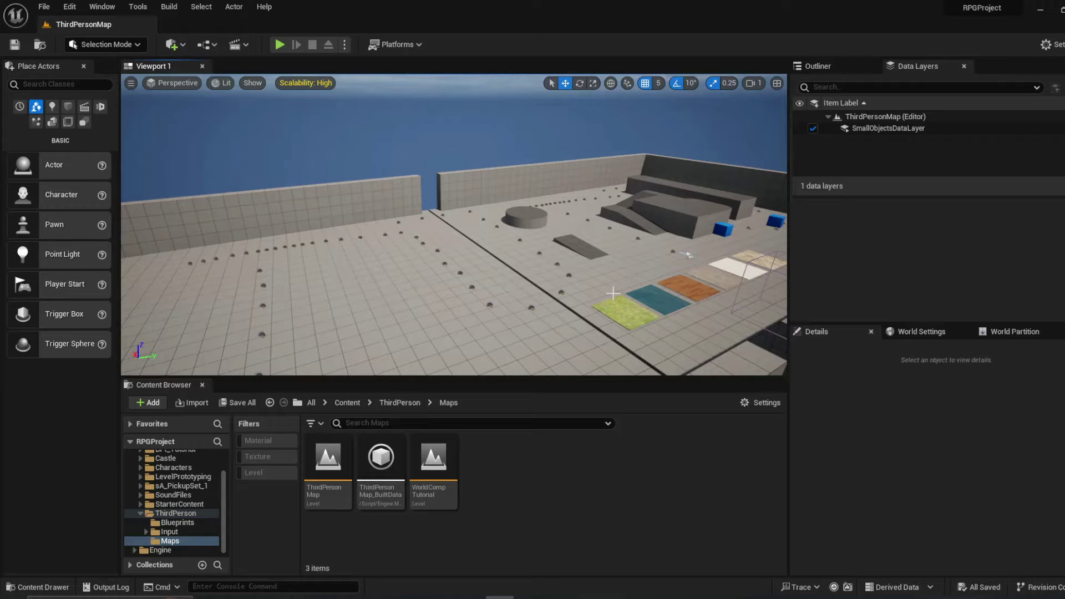
# Create a new, non-private data layer in ThirdPersonMap
pyautogui.moveTo(628, 280); pyautogui.dragTo(674, 222, button='right')
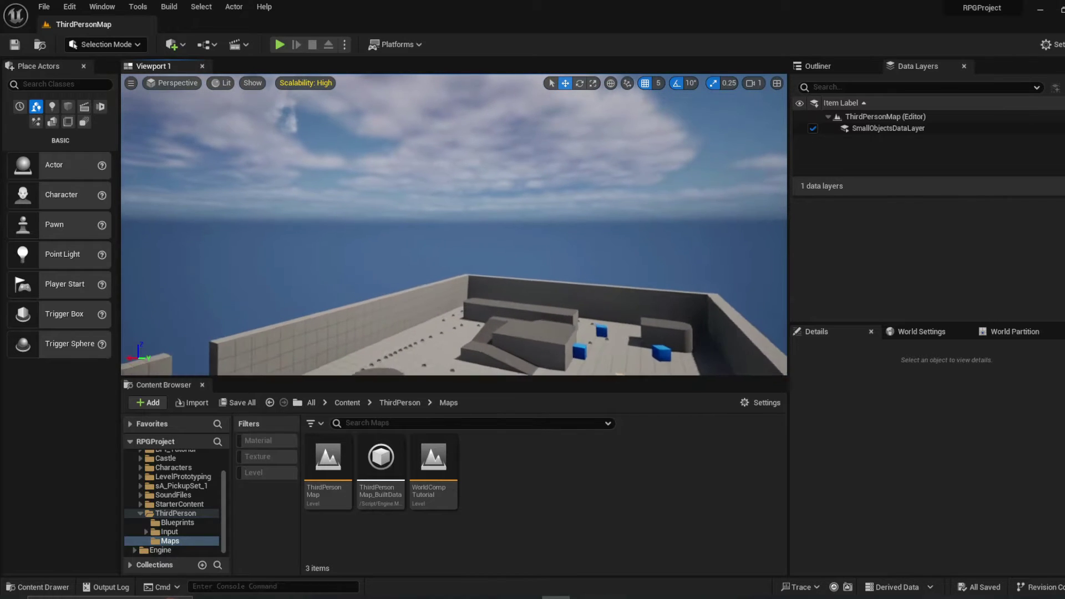
pyautogui.moveTo(582, 294); pyautogui.dragTo(620, 305, button='right')
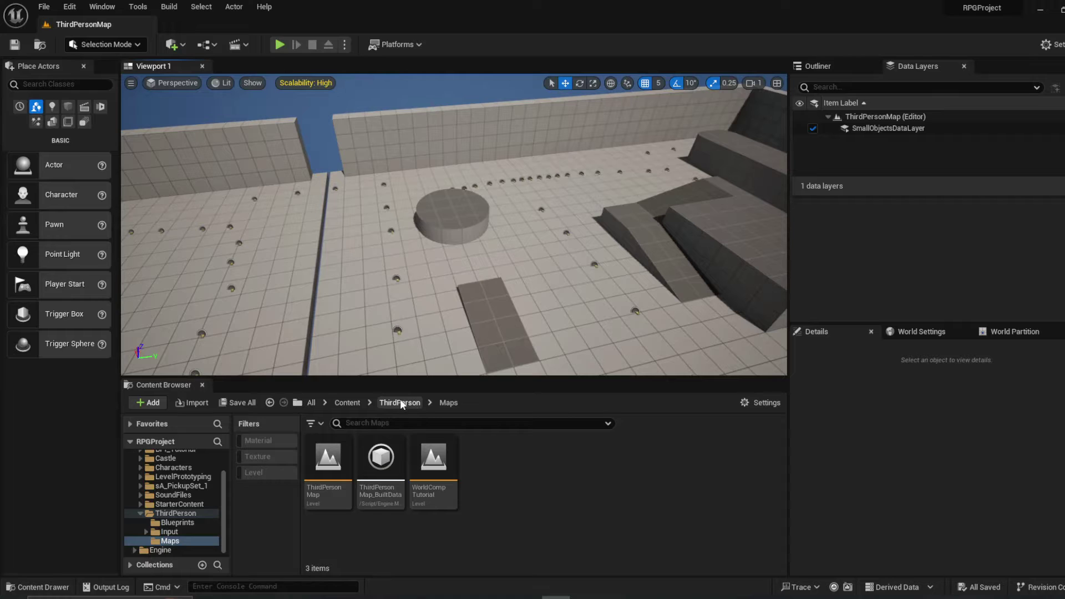
pyautogui.rightClick(878, 146)
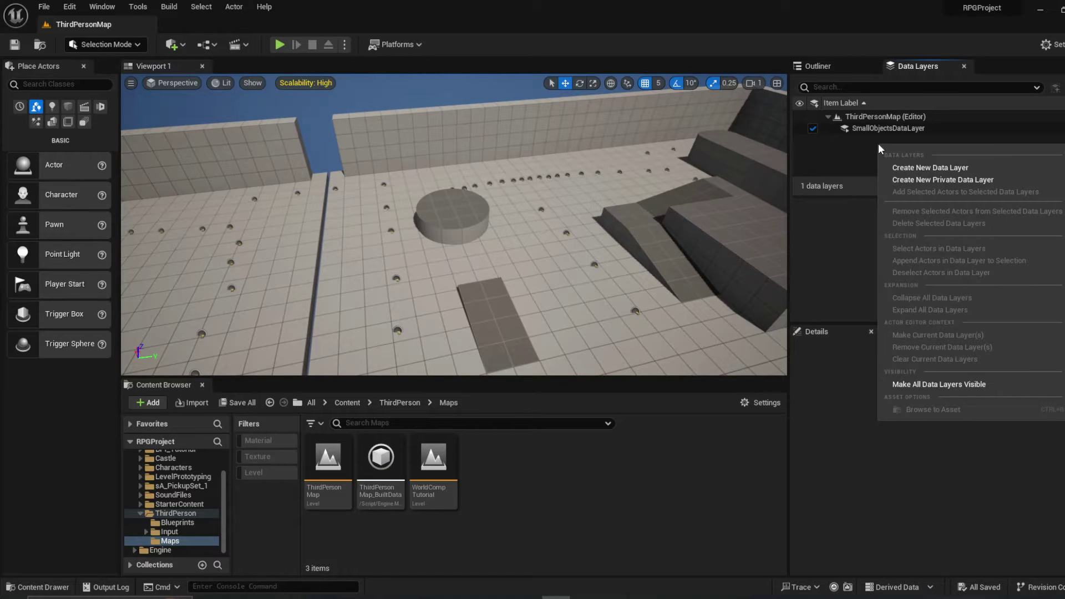
pyautogui.click(921, 169)
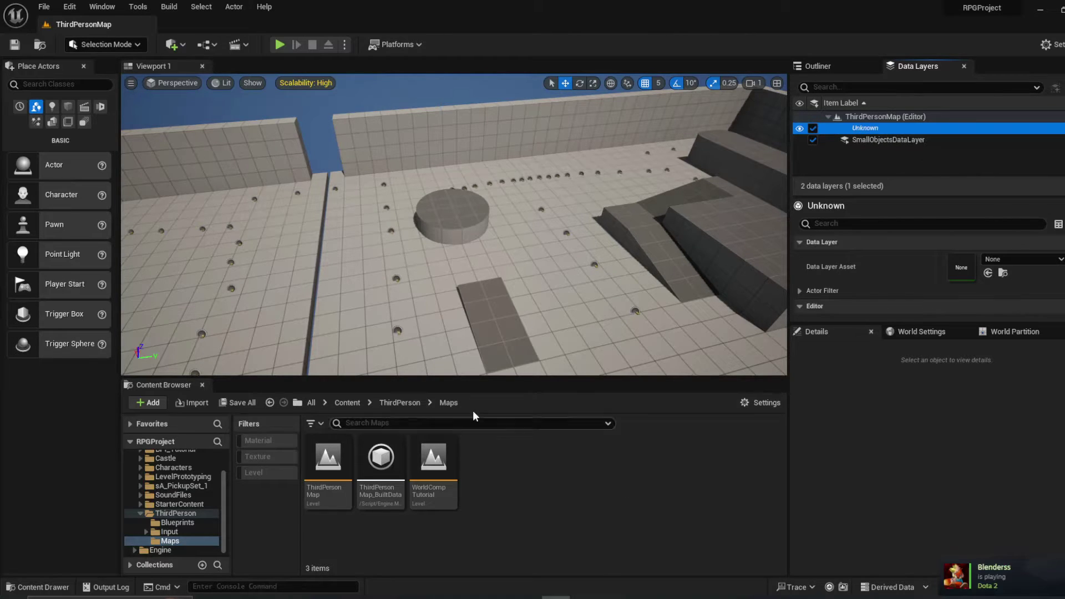
# Create a Data Layer asset named HiddenObjectsLayer in the project's Content folder and save all changes
pyautogui.click(349, 403)
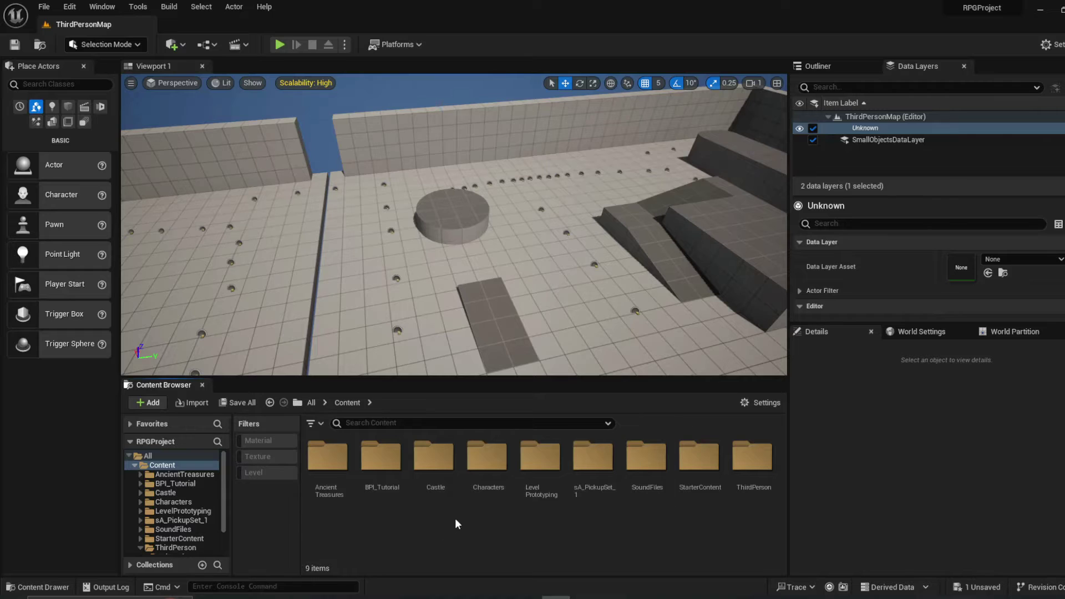
pyautogui.rightClick(483, 533)
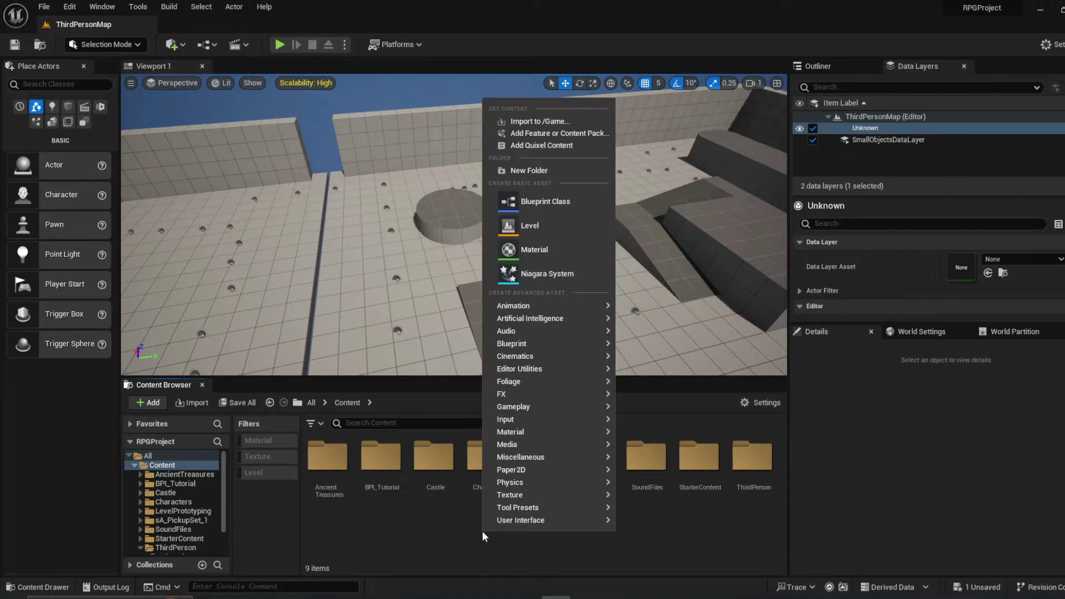
pyautogui.moveTo(551, 458)
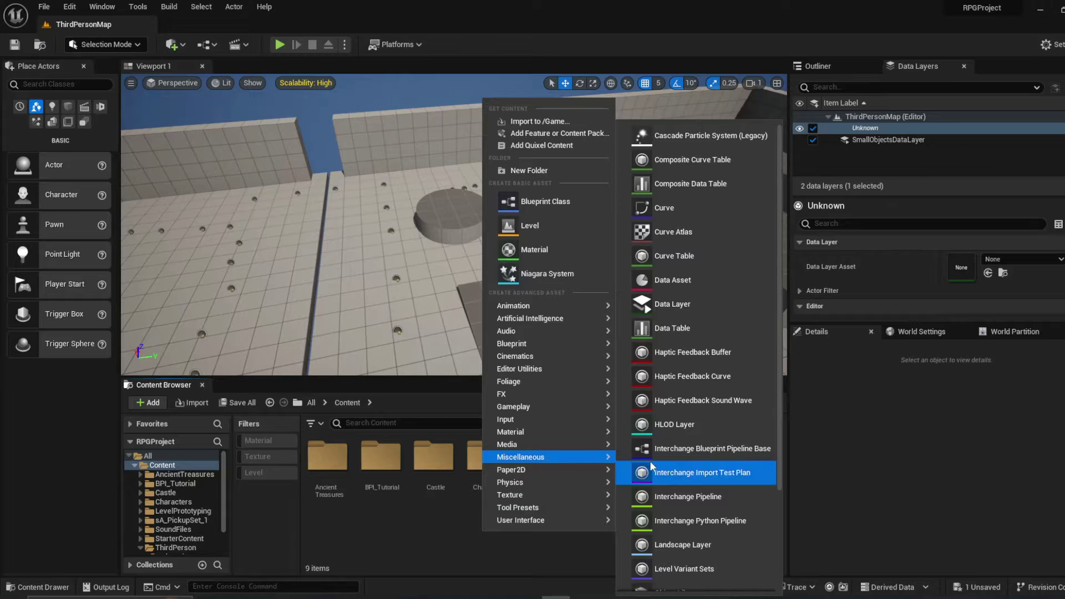
pyautogui.click(670, 306)
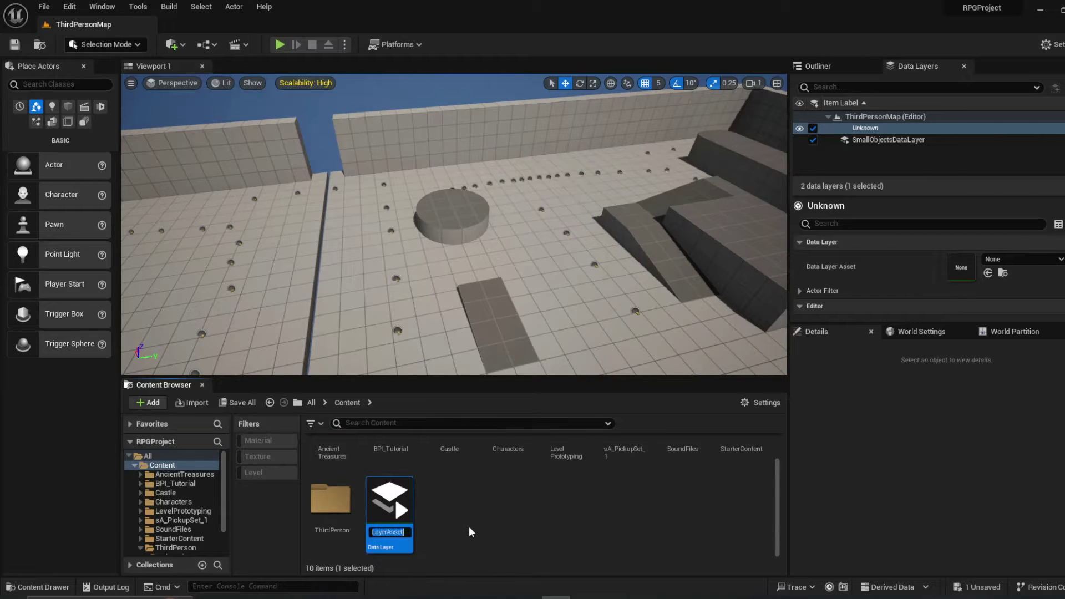
pyautogui.press('BackSpace')
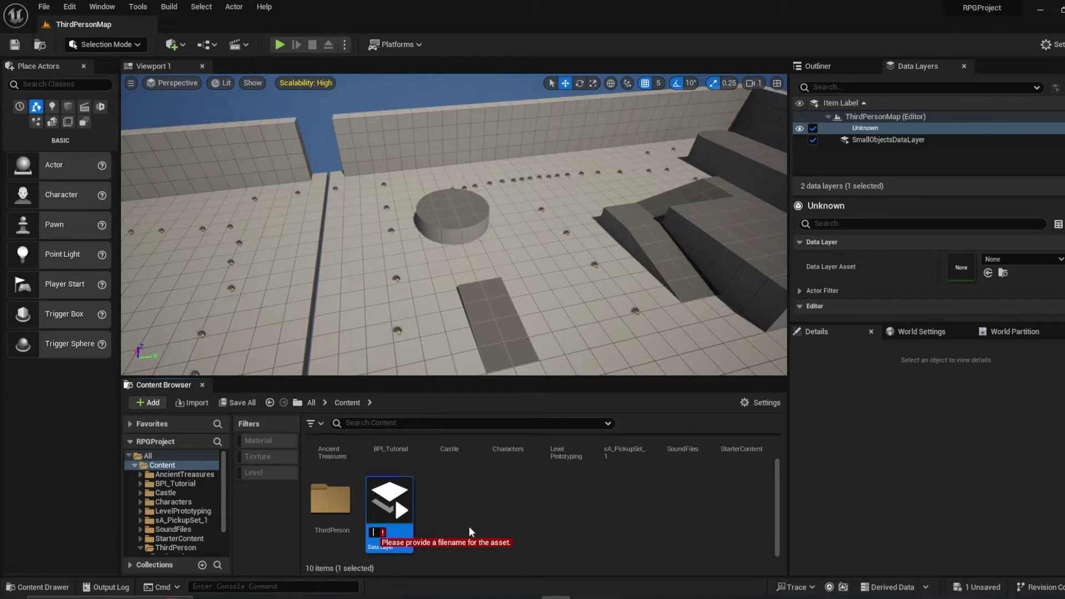
pyautogui.write('HiddenO')
pyautogui.write('bjects')
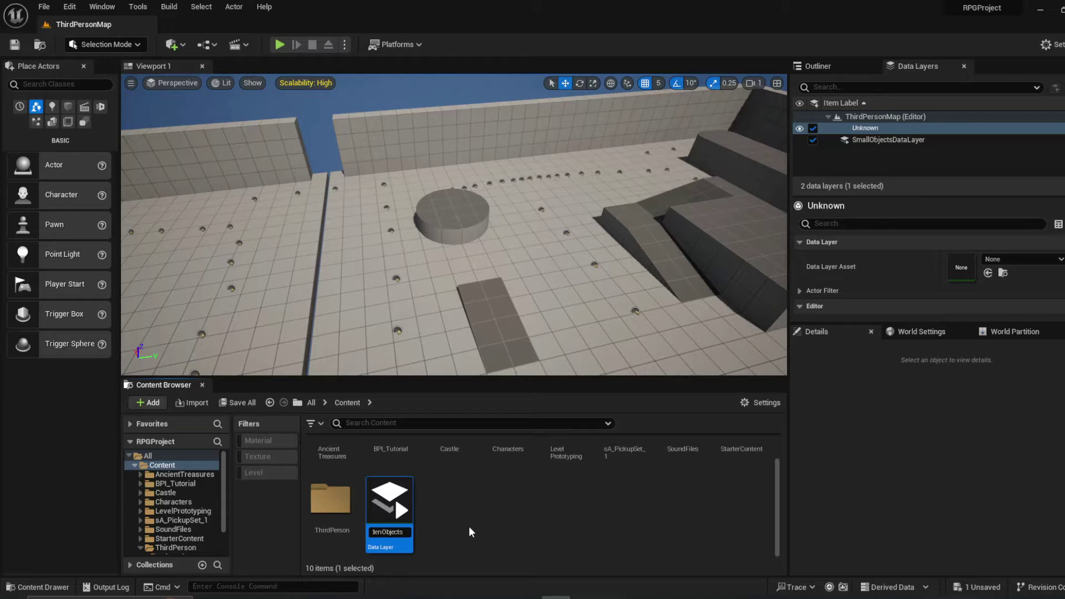
pyautogui.write('Layer')
pyautogui.press('Return')
pyautogui.click(461, 530)
pyautogui.click(44, 7)
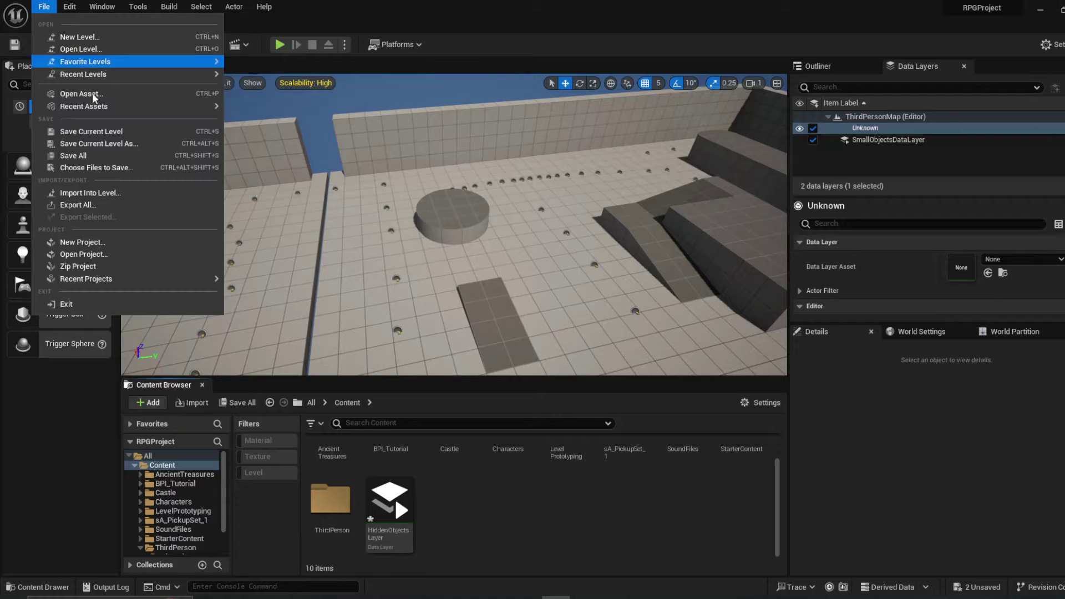
pyautogui.click(92, 151)
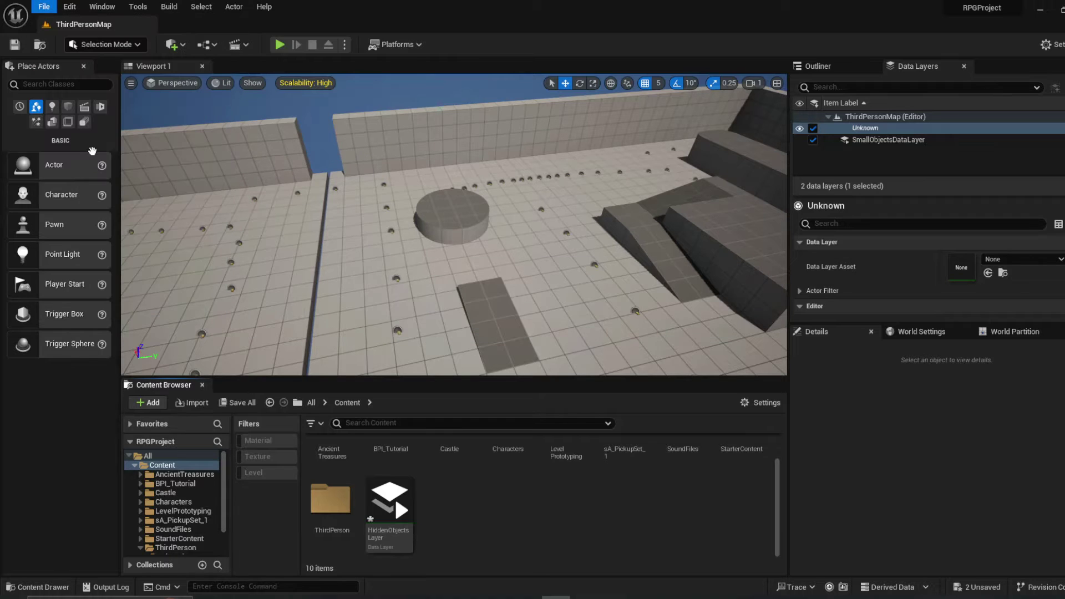
# Assign the HiddenObjectsLayer asset to the Unknown data layer of the level
pyautogui.click(870, 131)
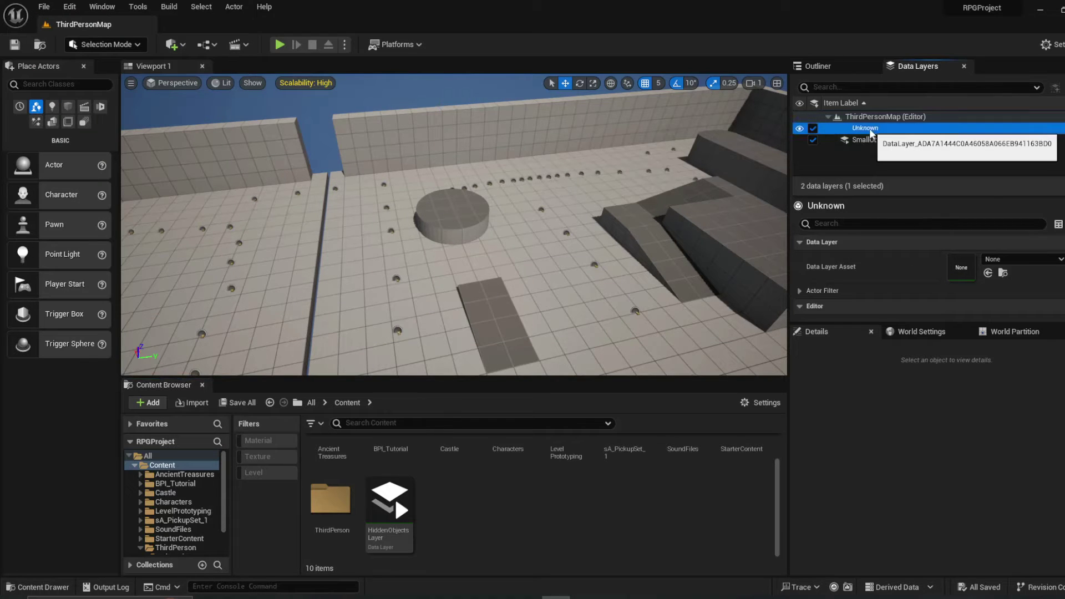
pyautogui.click(1039, 259)
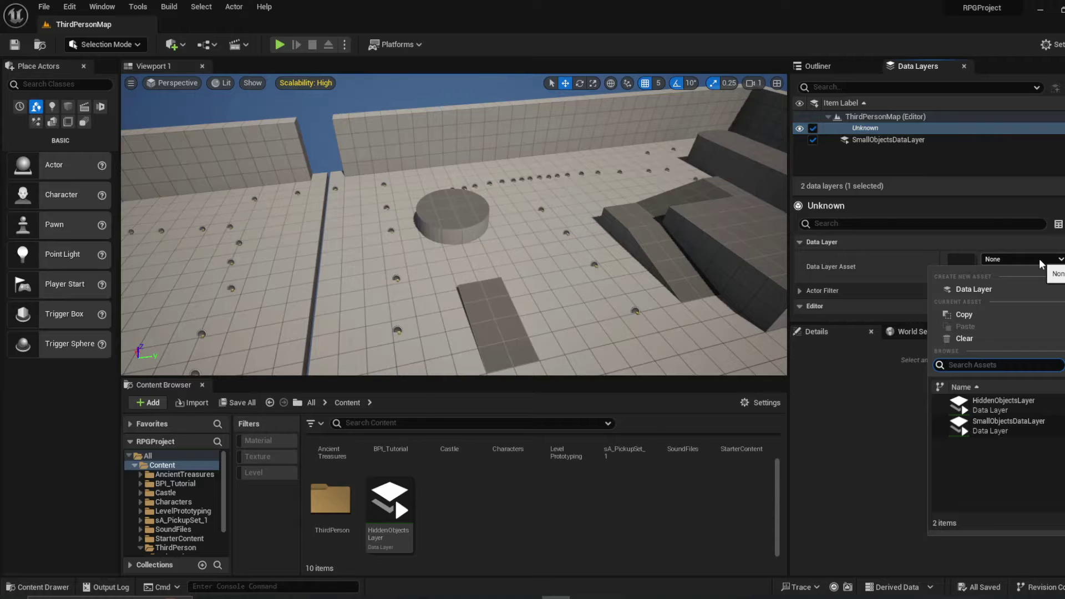
pyautogui.click(1003, 408)
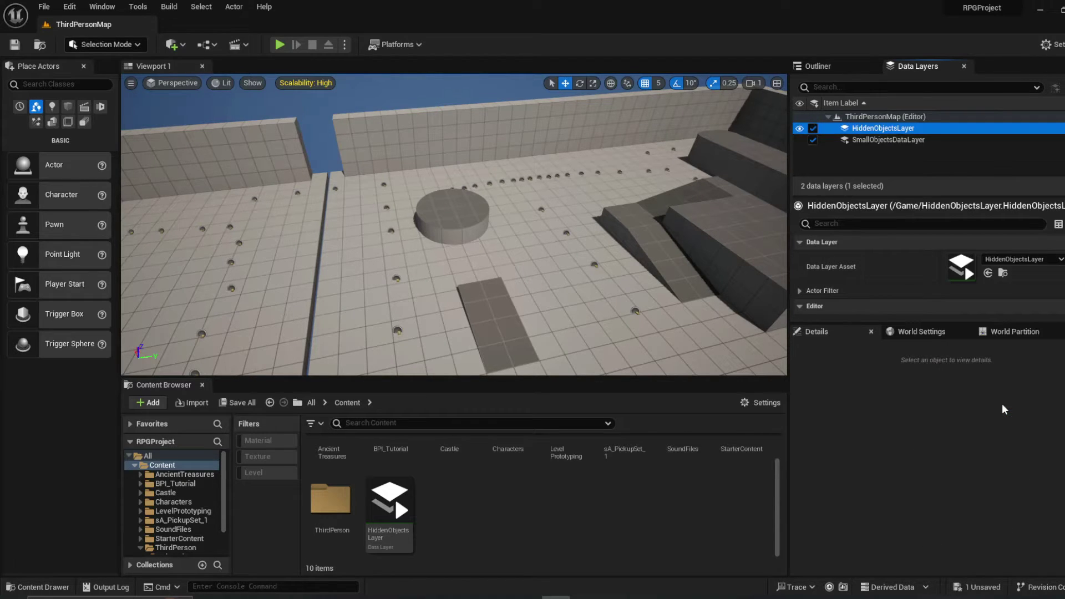
# Turn off Is Initially Visible and Is Initially Loaded for the HiddenObjectsLayer data layer
pyautogui.click(909, 268)
pyautogui.scroll(-1, 907, 267)
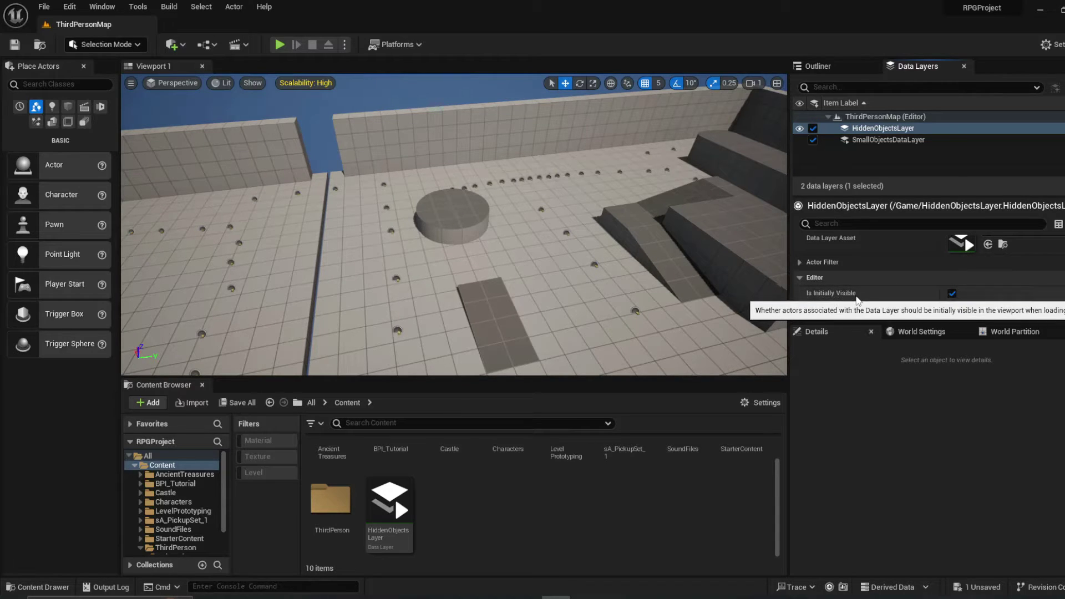
pyautogui.moveTo(604, 278); pyautogui.dragTo(622, 261, button='right')
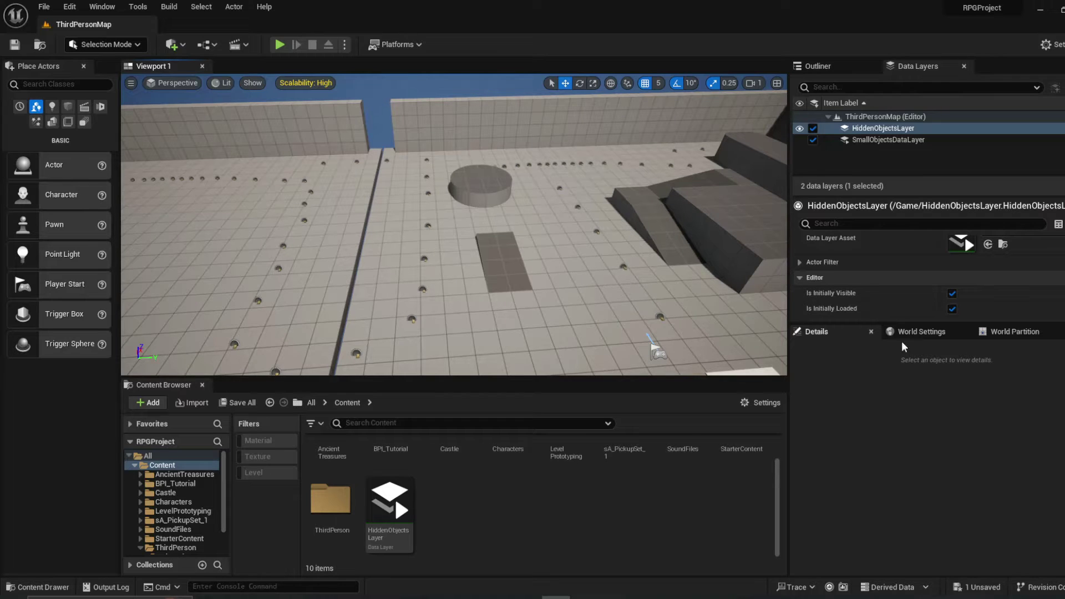
pyautogui.click(952, 294)
pyautogui.click(951, 308)
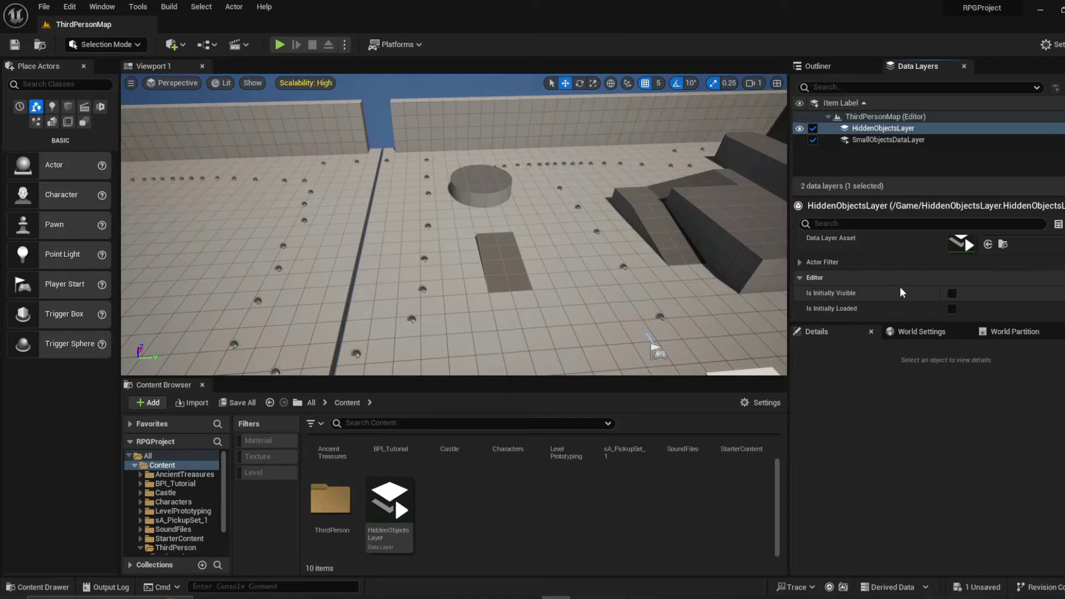
pyautogui.click(812, 129)
pyautogui.click(812, 128)
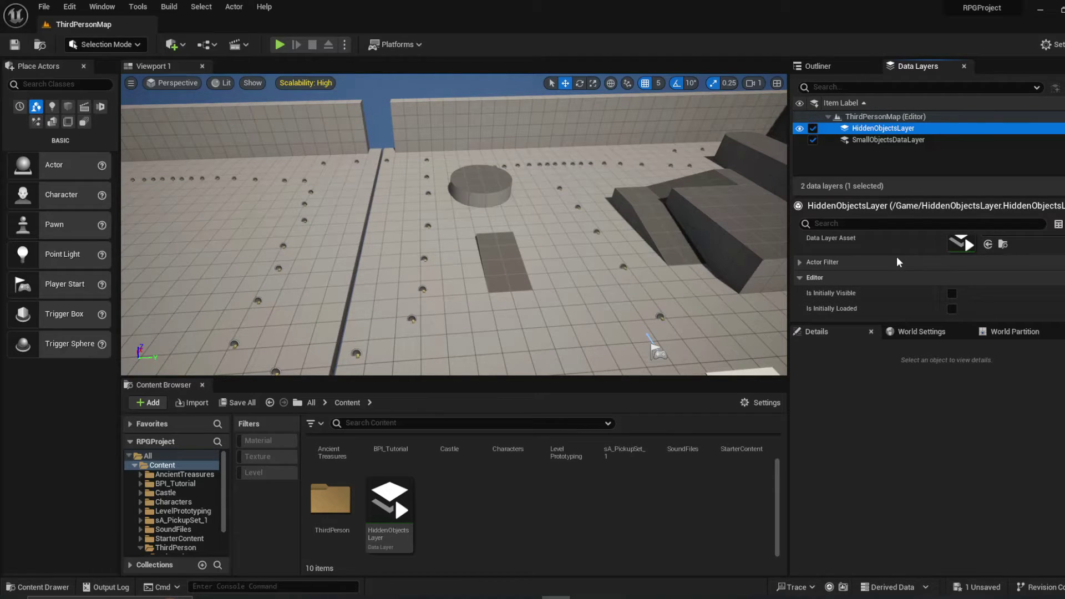
# Open the HiddenObjectsLayer asset and set its Data Layer Type to Runtime
pyautogui.click(393, 509)
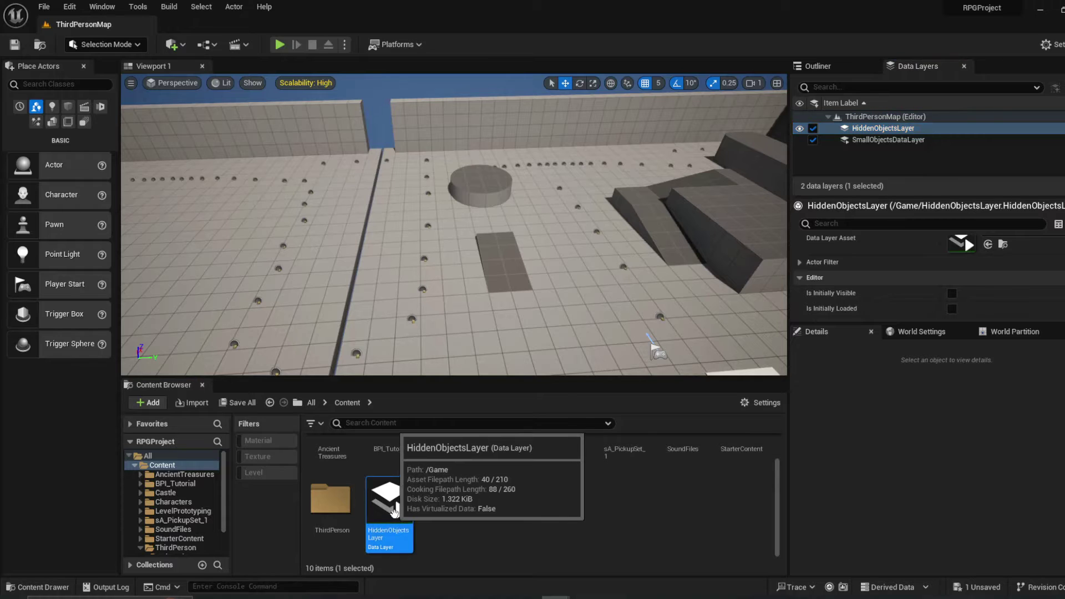
pyautogui.moveTo(1064, 143); pyautogui.dragTo(491, 128)
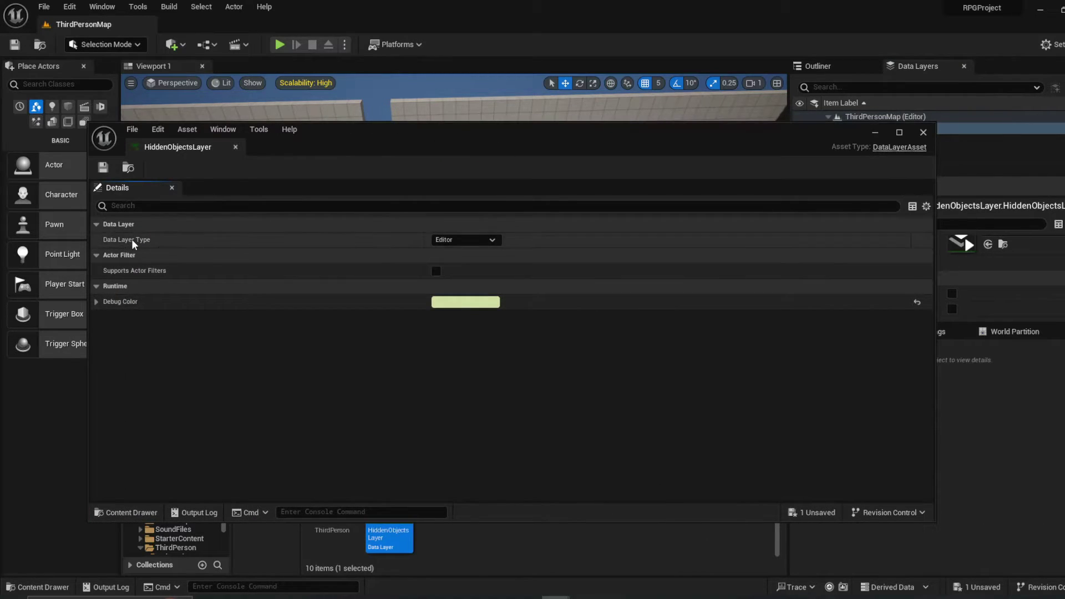
pyautogui.click(461, 241)
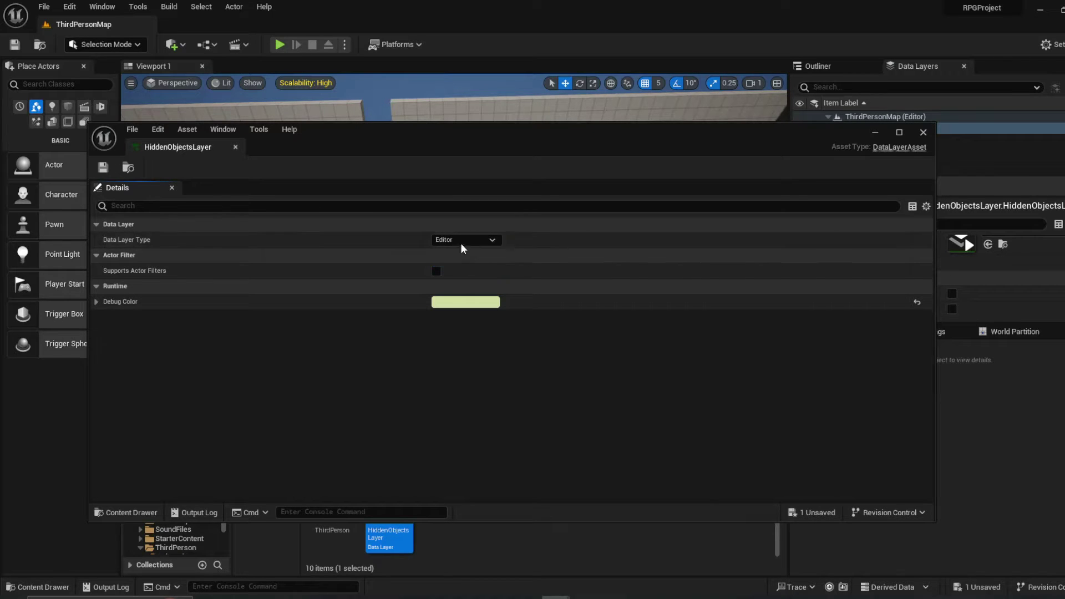
pyautogui.click(468, 244)
pyautogui.click(474, 248)
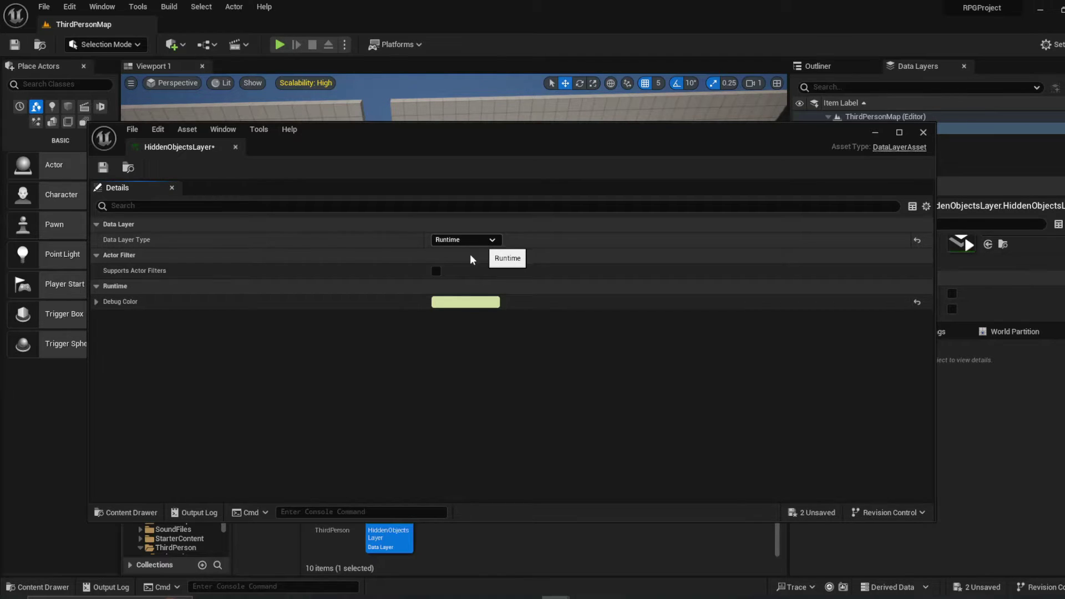
pyautogui.click(490, 238)
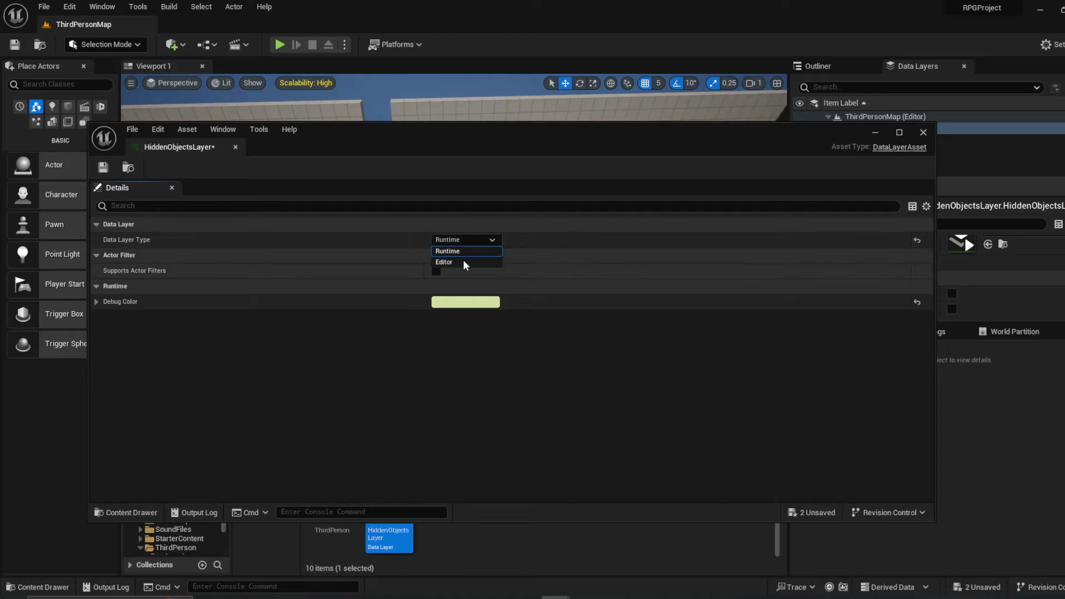
pyautogui.click(482, 238)
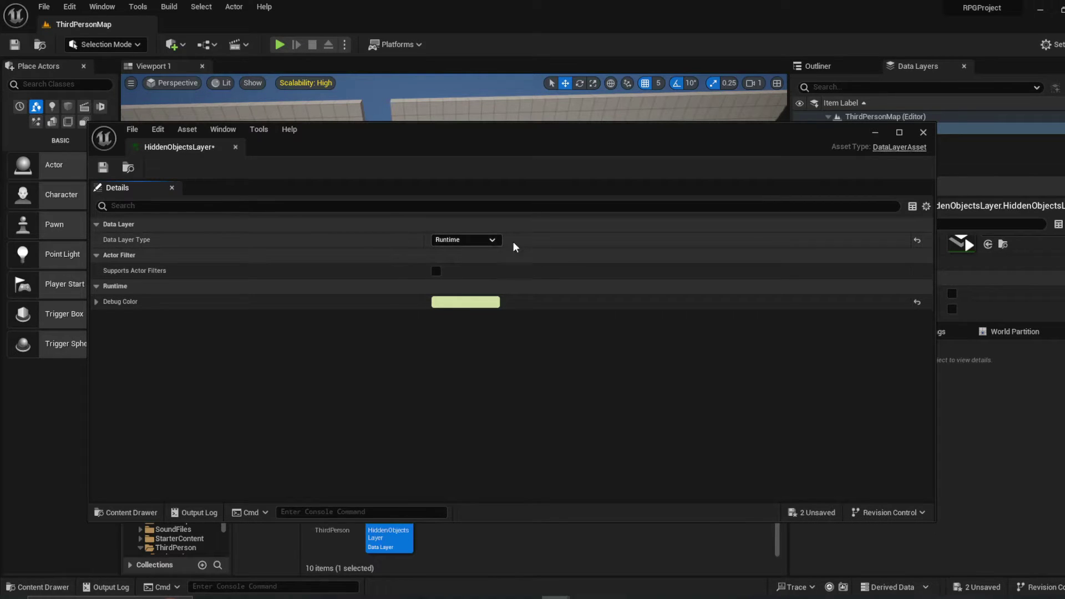
pyautogui.click(475, 244)
pyautogui.click(476, 242)
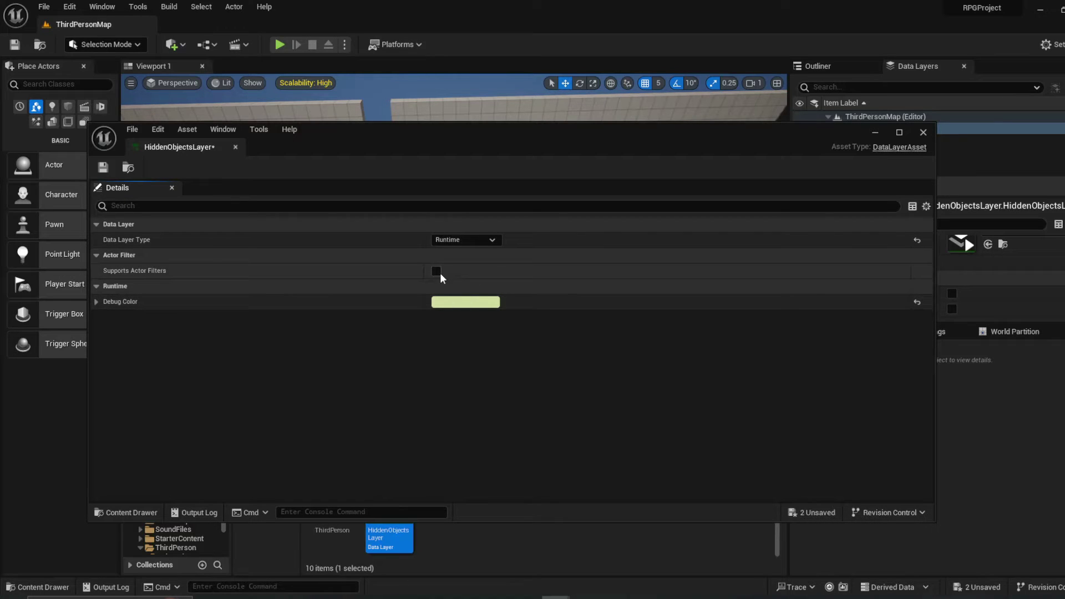
# Inspect the asset's Debug Color channels, and save and close the HiddenObjectsLayer asset
pyautogui.click(96, 302)
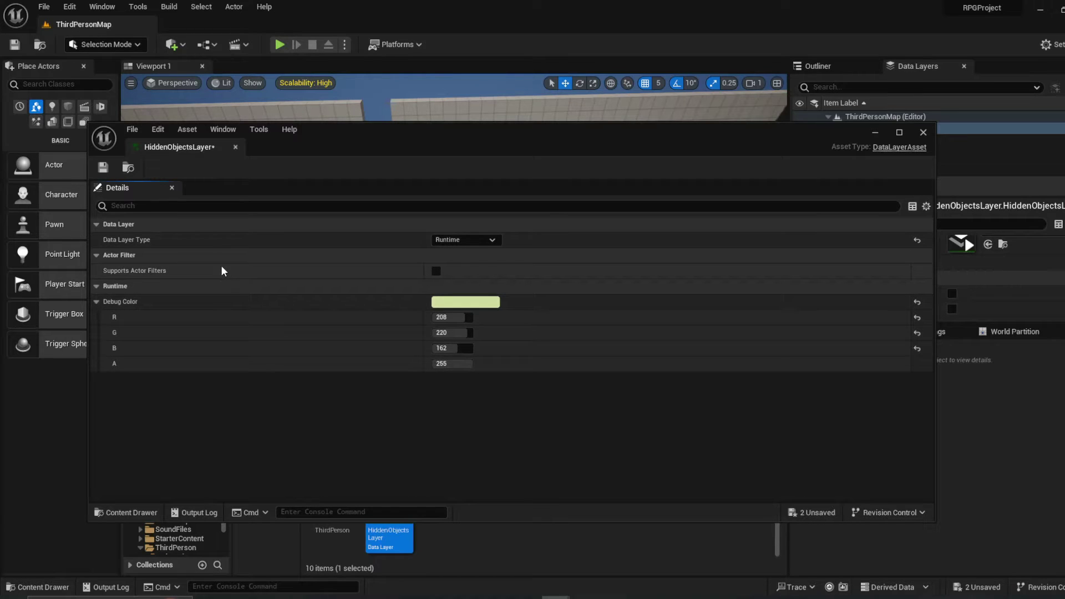
pyautogui.click(97, 302)
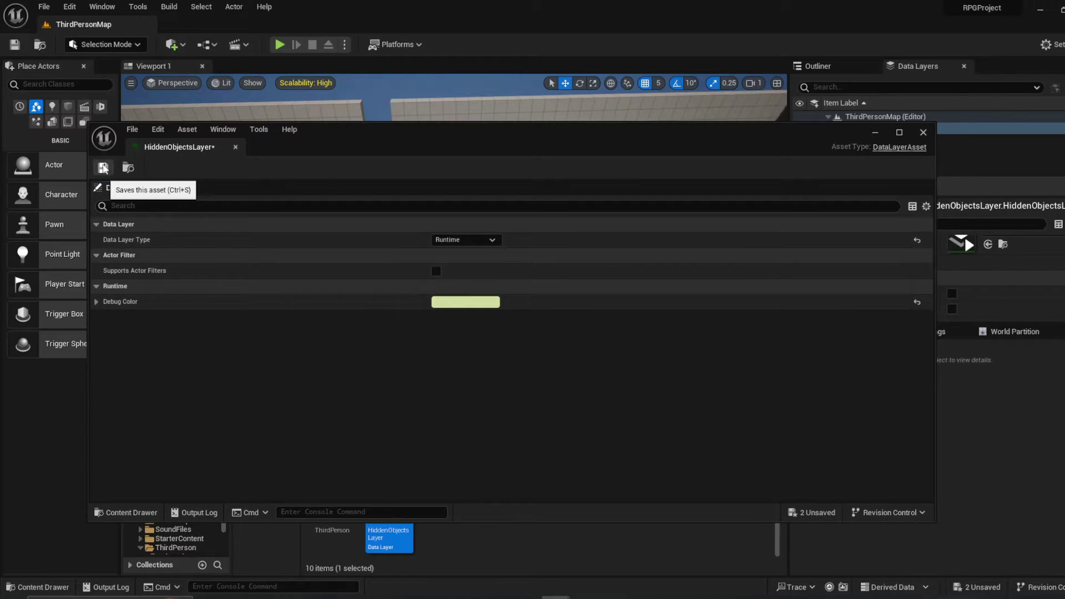
pyautogui.click(103, 167)
pyautogui.click(923, 132)
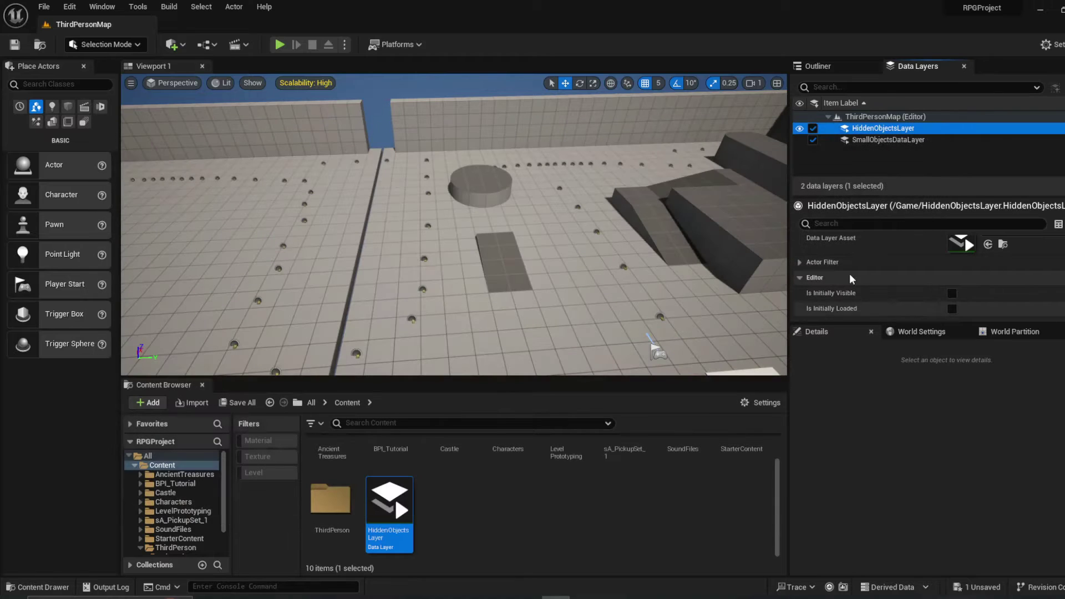
# Select the item actors BP_ItembaseClass72 through BP_ItembaseClass82 in the level
pyautogui.moveTo(454, 224); pyautogui.dragTo(389, 222, button='right')
pyautogui.moveTo(463, 193); pyautogui.dragTo(448, 170, button='right')
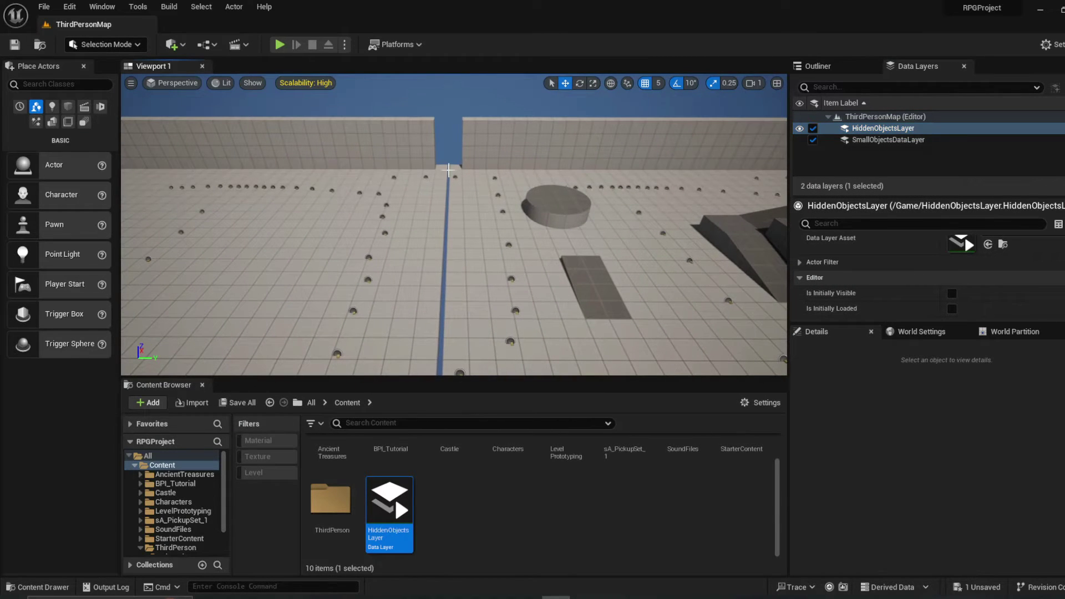
pyautogui.click(393, 178)
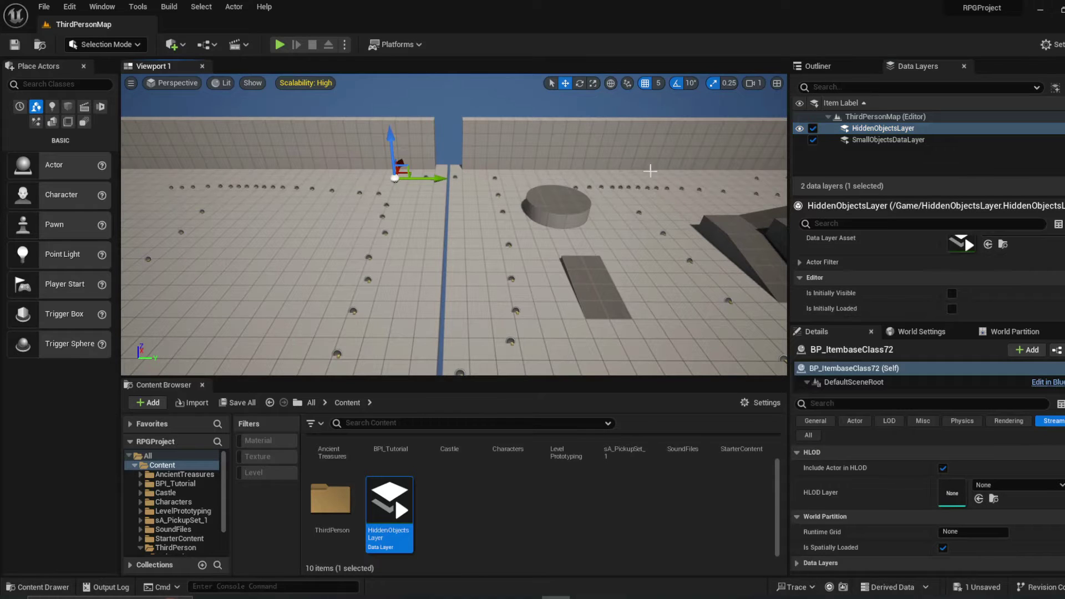
pyautogui.click(833, 65)
pyautogui.click(912, 235)
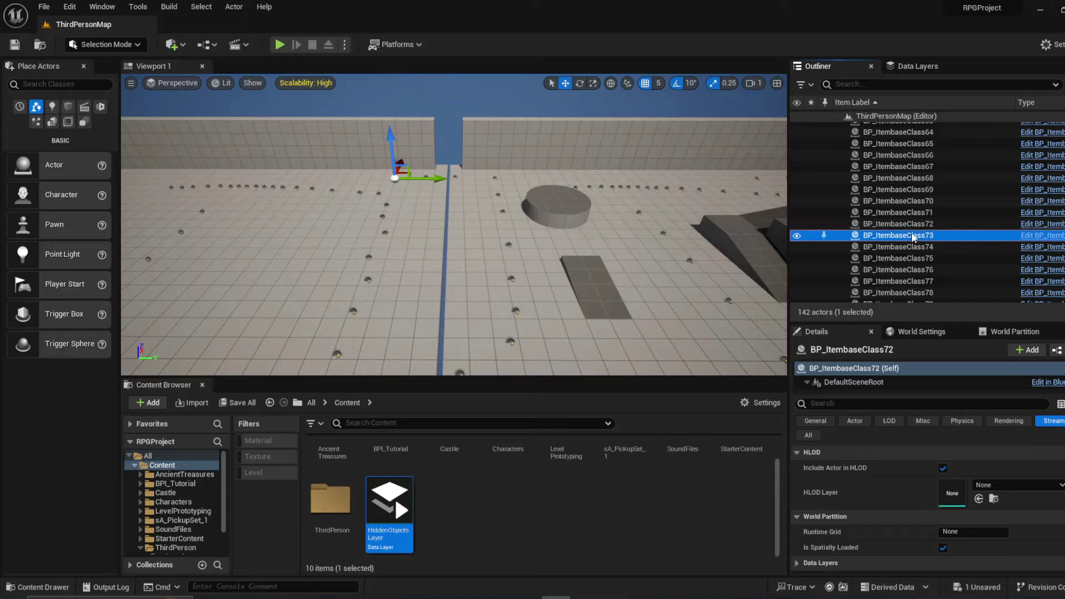
pyautogui.click(912, 226)
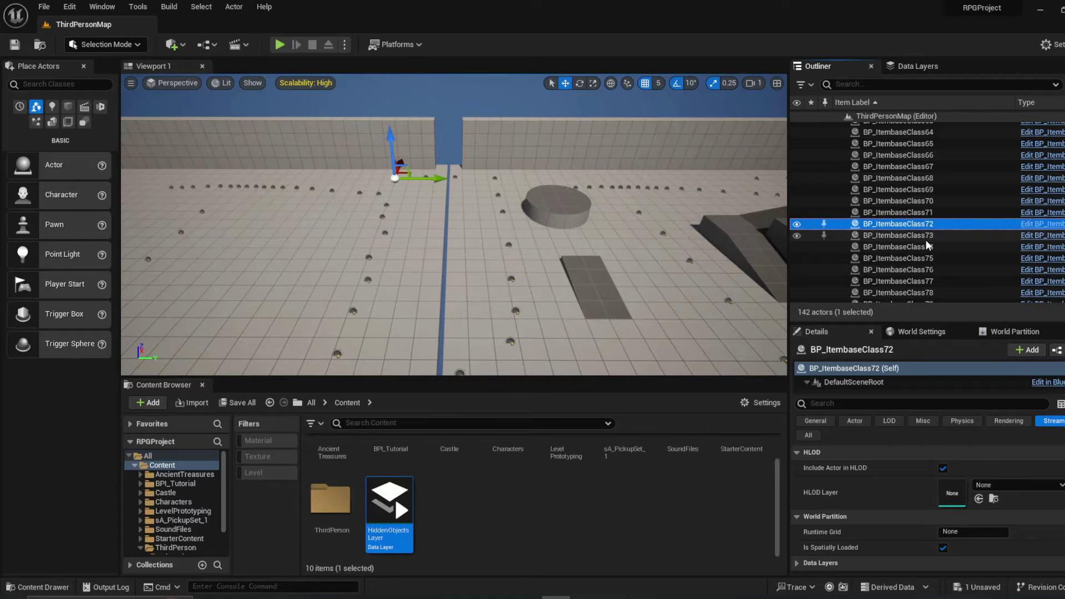
pyautogui.scroll(-3, 925, 244)
pyautogui.keyDown('shift'); pyautogui.click(924, 228); pyautogui.keyUp('shift')
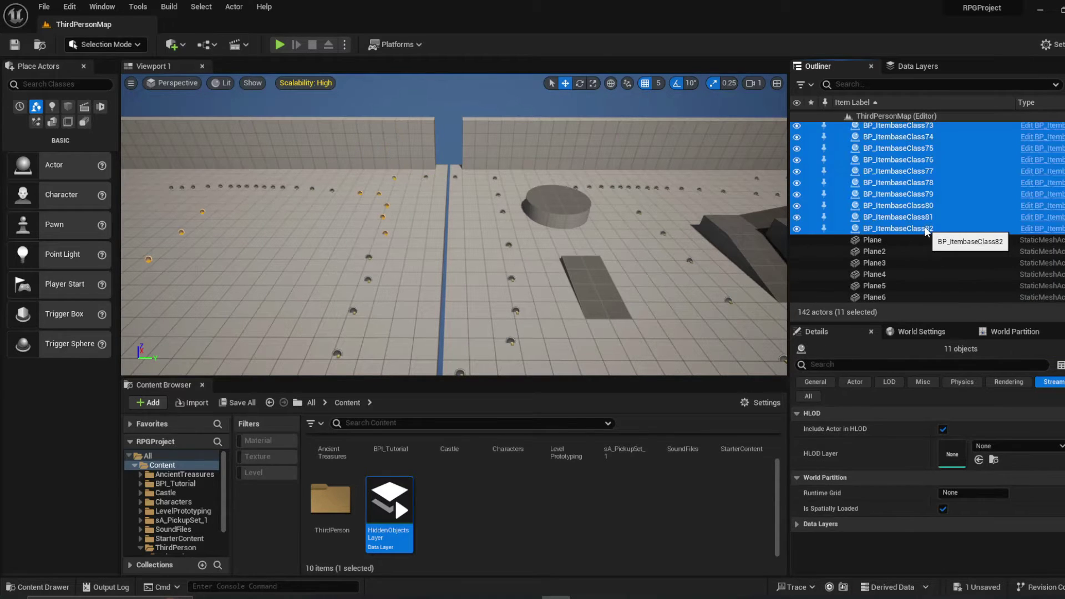
pyautogui.moveTo(500, 217)
pyautogui.mouseDown(button='right')
pyautogui.moveTo(450, 235)
pyautogui.moveTo(519, 233)
pyautogui.moveTo(483, 219)
pyautogui.mouseUp(button='right')
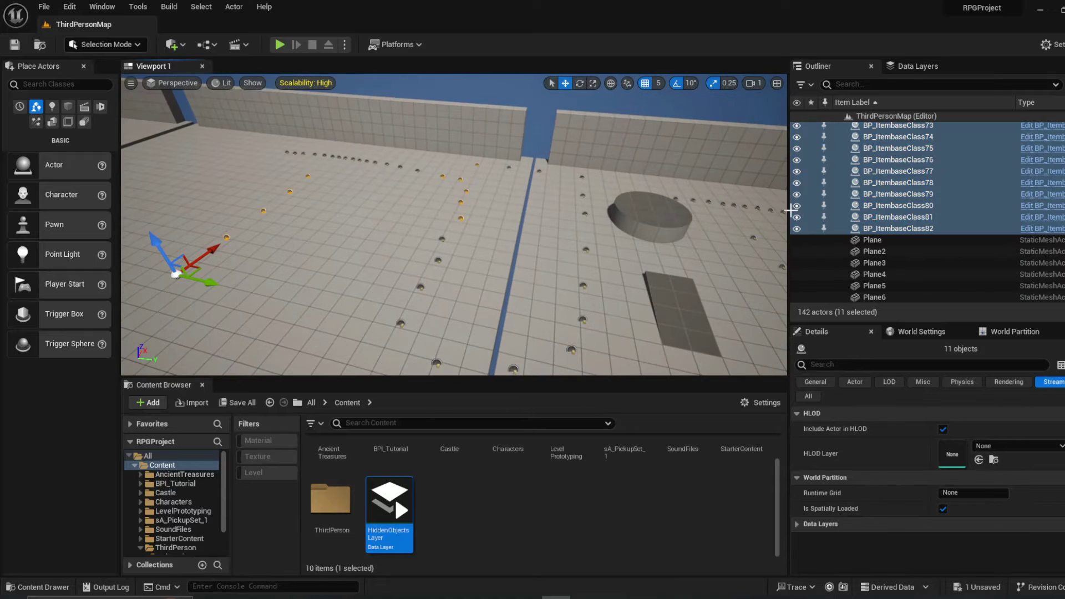
# Select the item actors BP_ItembaseClass42 through BP_ItembaseClass82 in the level
pyautogui.click(892, 227)
pyautogui.scroll(7, 893, 225)
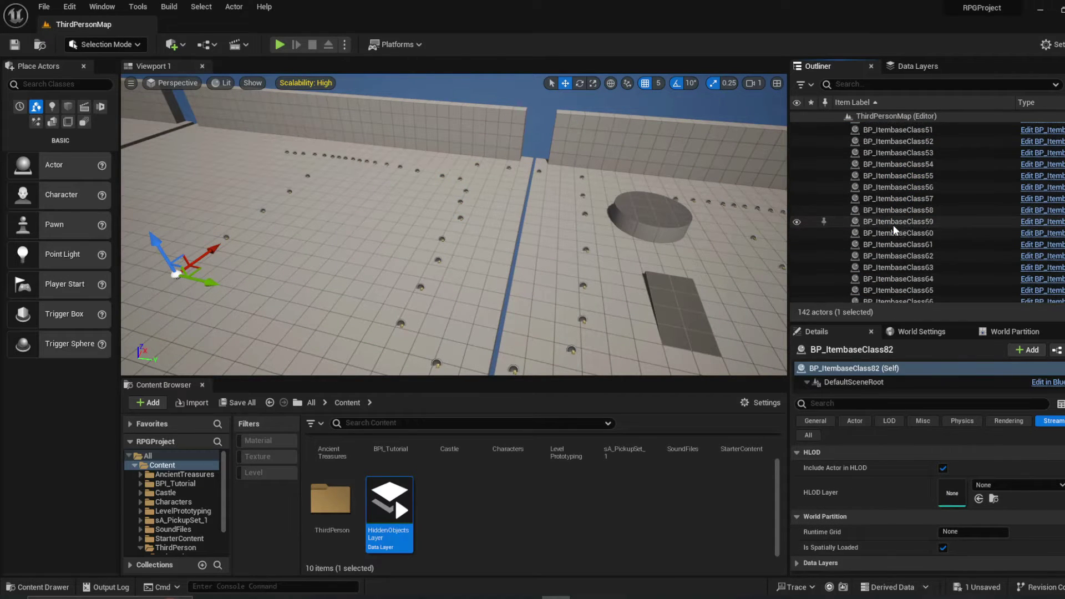
pyautogui.scroll(3, 893, 225)
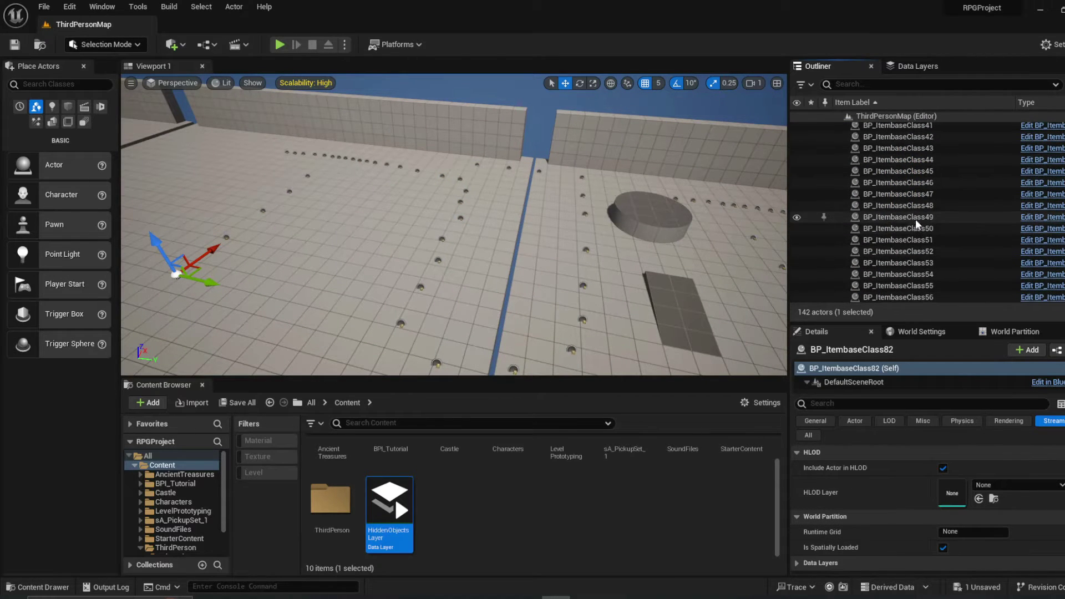
pyautogui.keyDown('shift'); pyautogui.click(915, 206); pyautogui.keyUp('shift')
pyautogui.moveTo(695, 237)
pyautogui.mouseDown(button='right')
pyautogui.moveTo(749, 283)
pyautogui.moveTo(696, 236)
pyautogui.mouseUp(button='right')
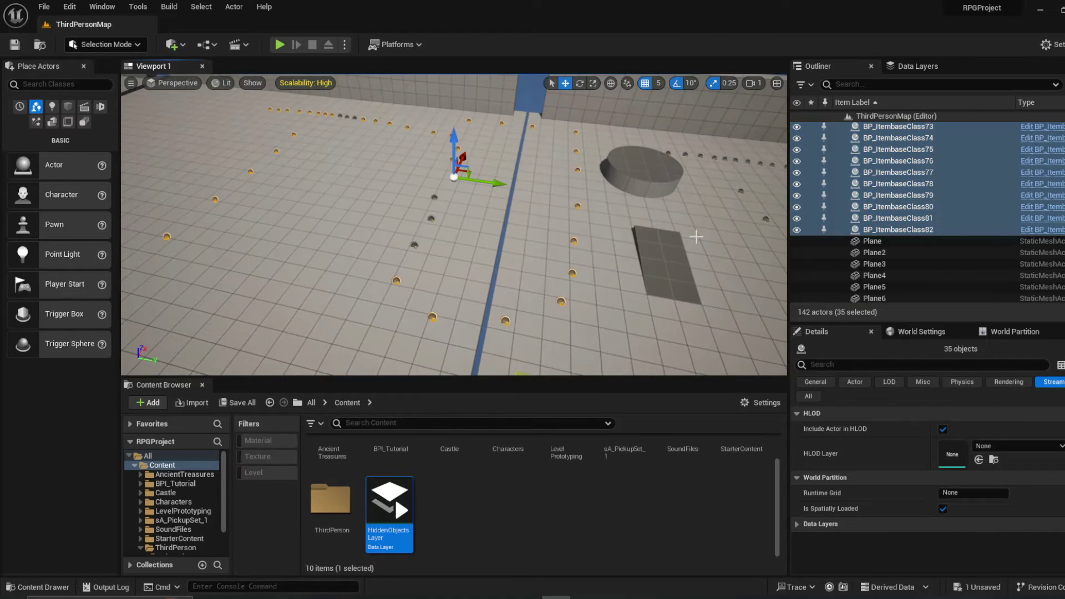
pyautogui.scroll(11, 899, 185)
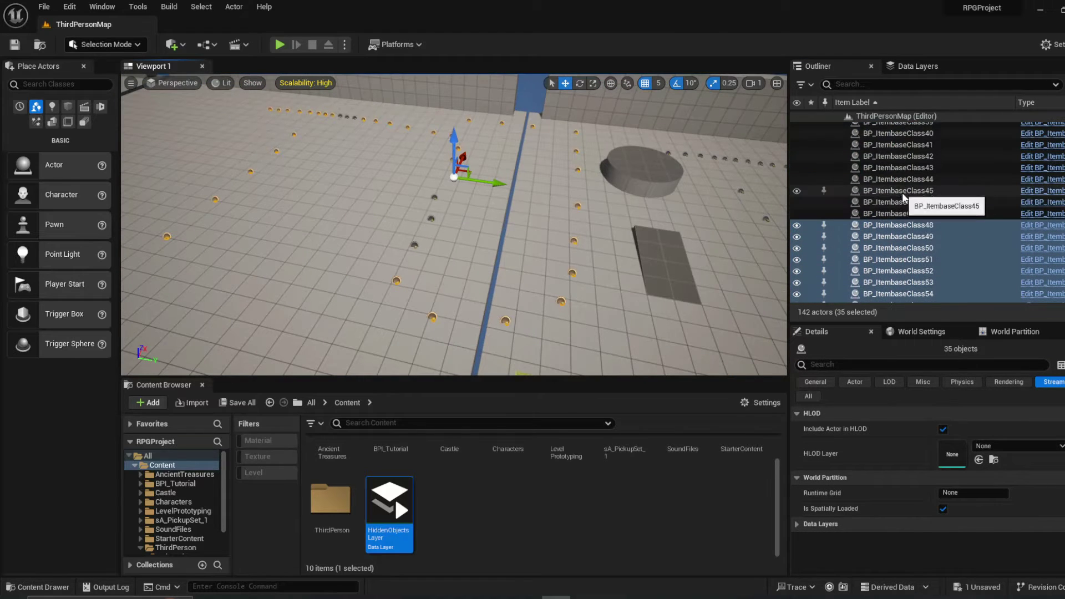
pyautogui.keyDown('shift'); pyautogui.click(907, 193); pyautogui.keyUp('shift')
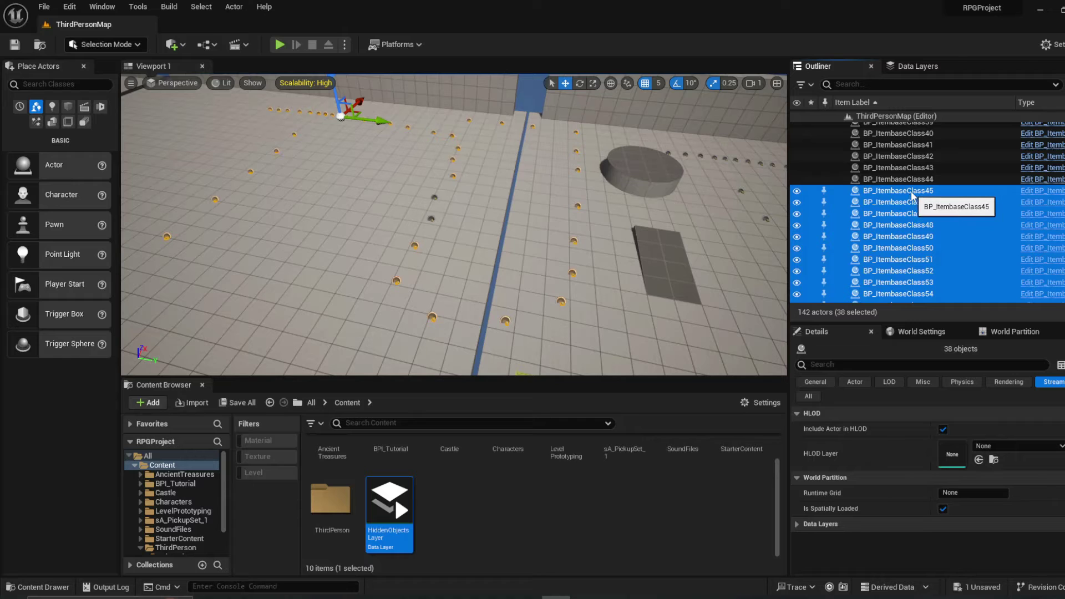
pyautogui.keyDown('shift'); pyautogui.click(912, 174); pyautogui.keyUp('shift')
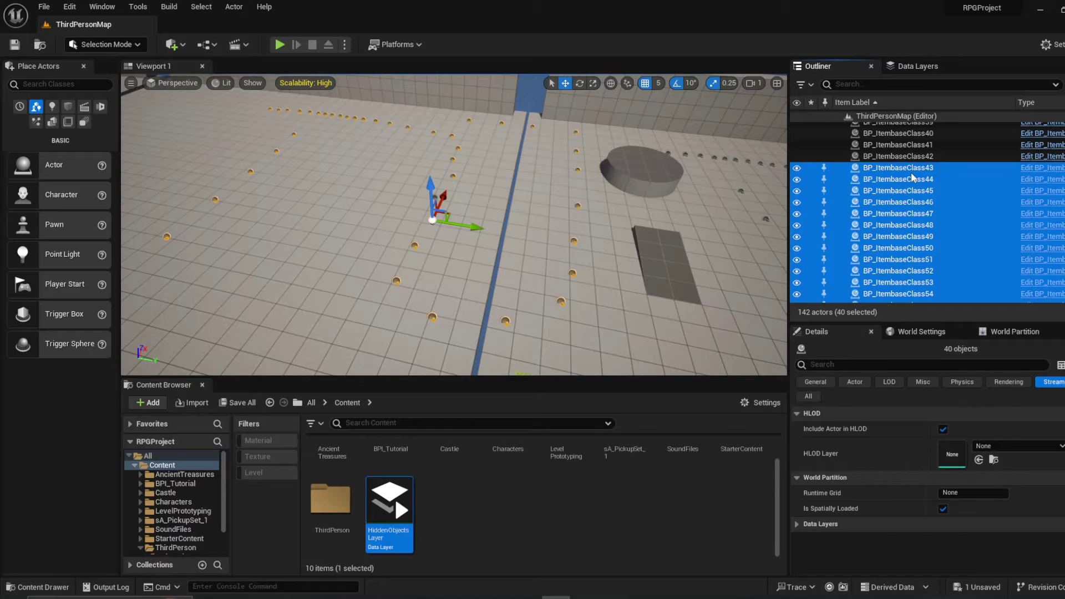
pyautogui.keyDown('shift'); pyautogui.click(912, 156); pyautogui.keyUp('shift')
pyautogui.press('f')
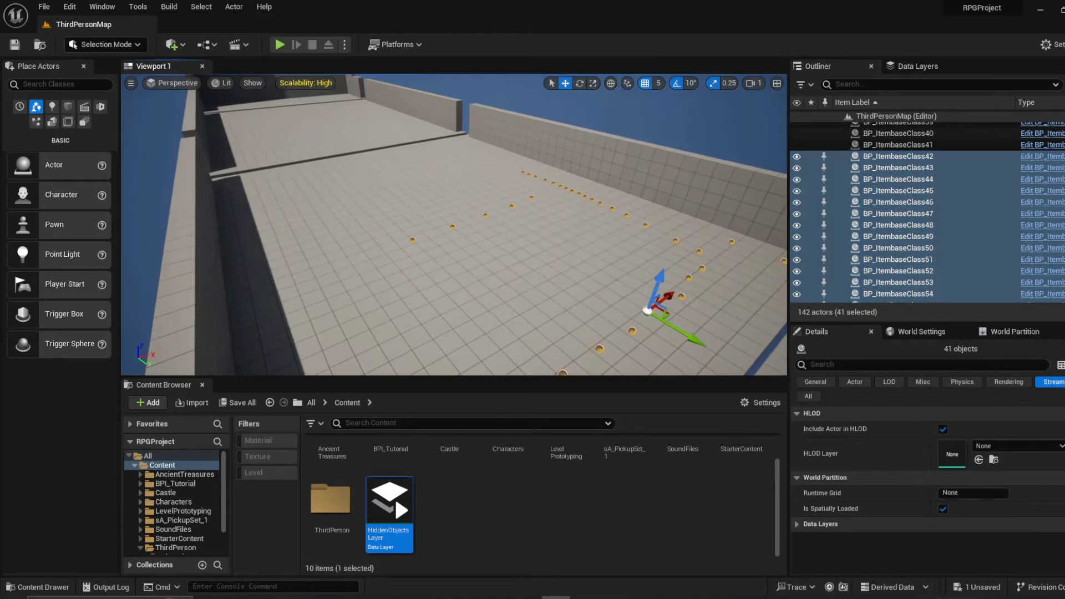
# Add the selected item actors to the HiddenObjectsLayer data layer
pyautogui.moveTo(454, 224); pyautogui.dragTo(610, 224, button='right')
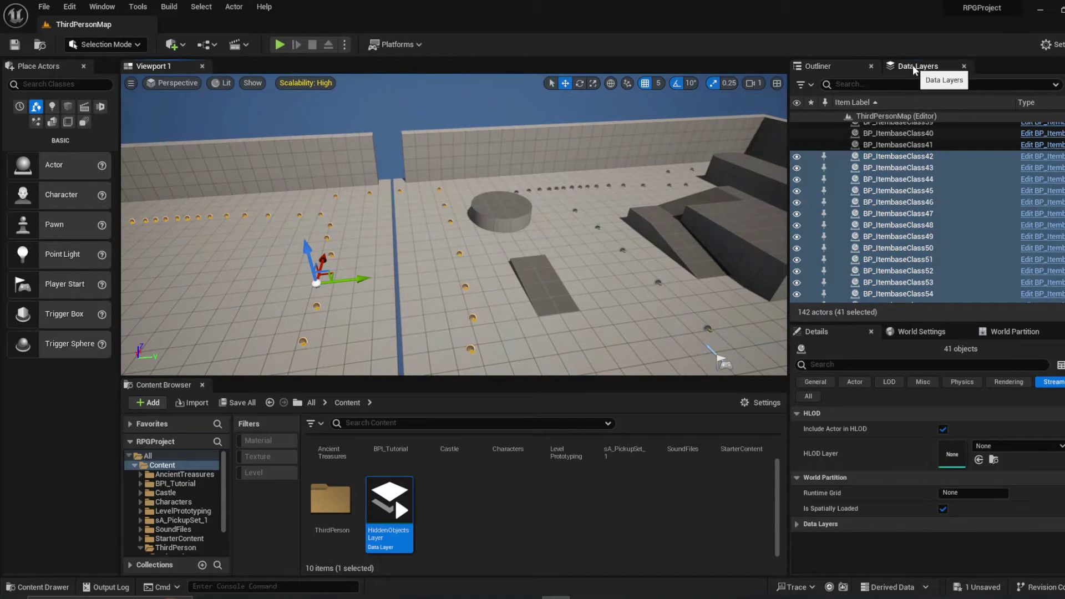
pyautogui.click(914, 70)
pyautogui.rightClick(876, 127)
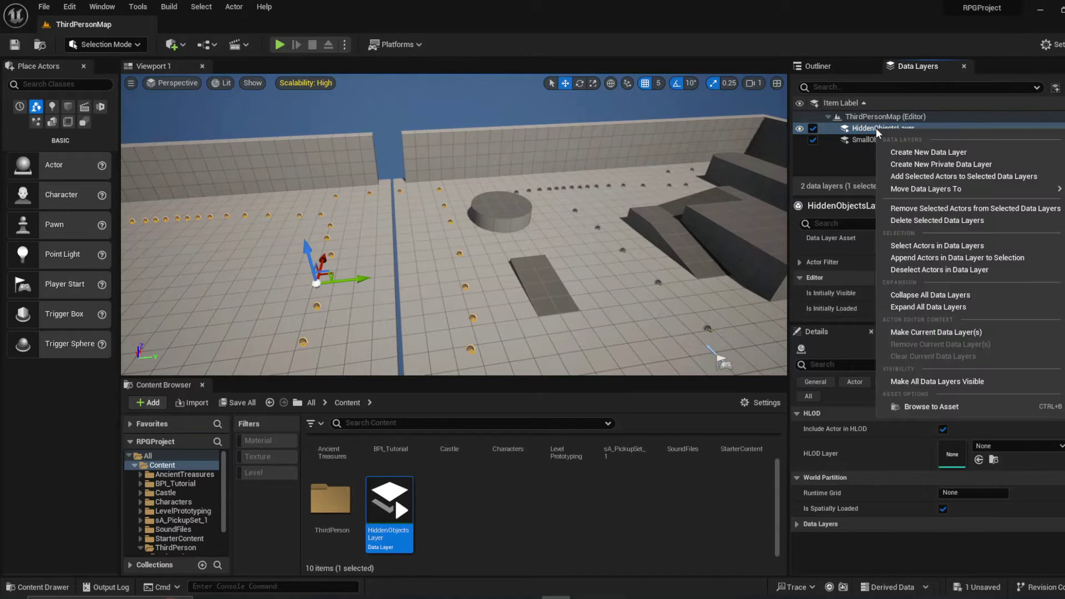
pyautogui.click(931, 177)
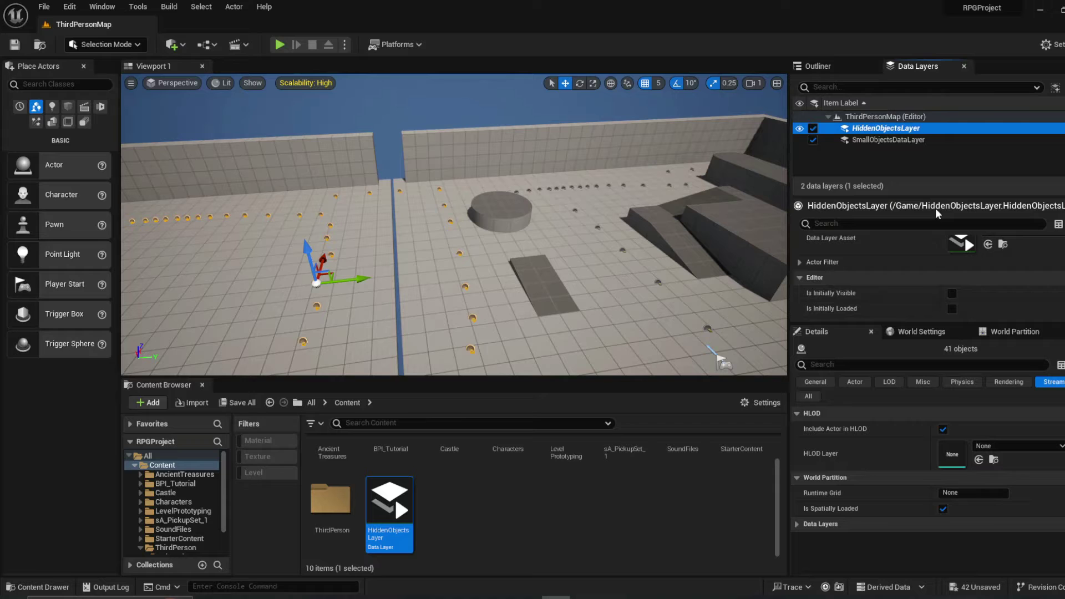
# Check HiddenObjectsLayer by toggling its visibility and loaded state off and on, and compare its settings with SmallObjectsDataLayer
pyautogui.click(800, 128)
pyautogui.click(800, 128)
pyautogui.click(800, 128)
pyautogui.click(800, 128)
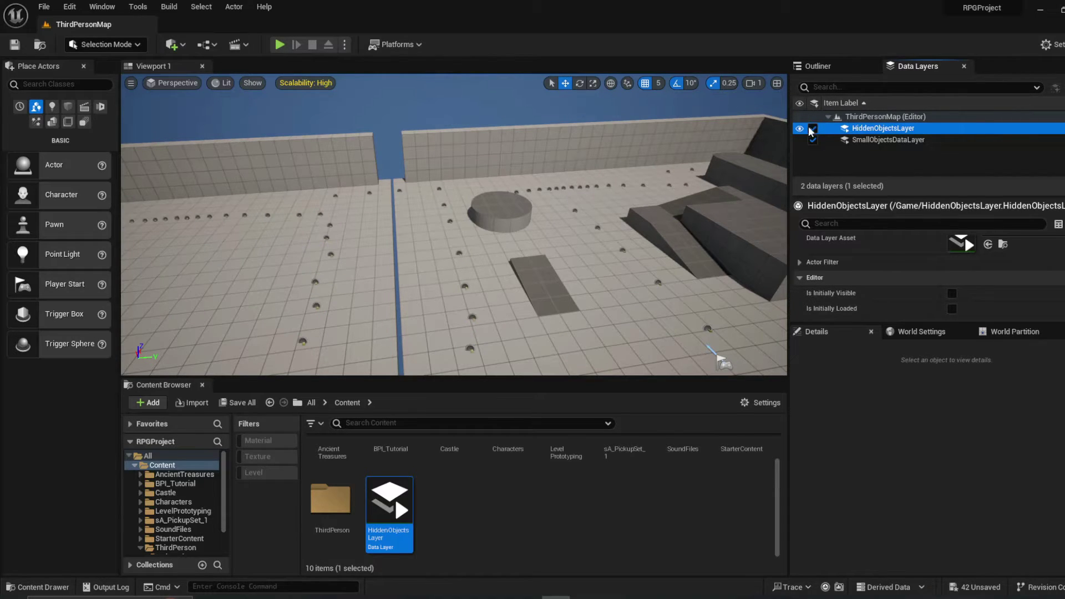
pyautogui.click(812, 128)
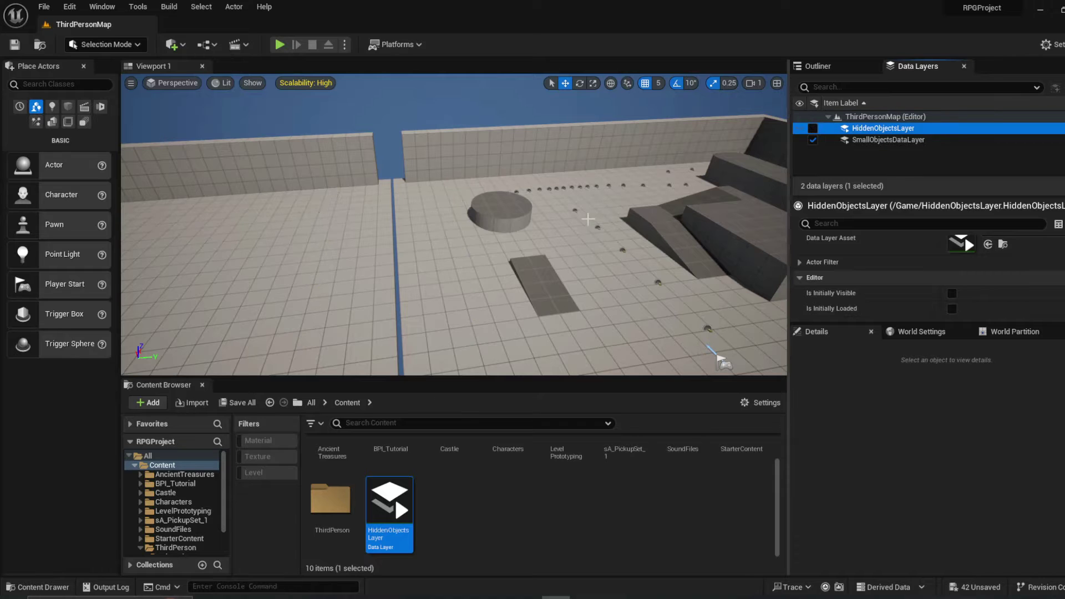
pyautogui.moveTo(588, 218); pyautogui.dragTo(717, 195, button='right')
pyautogui.click(813, 129)
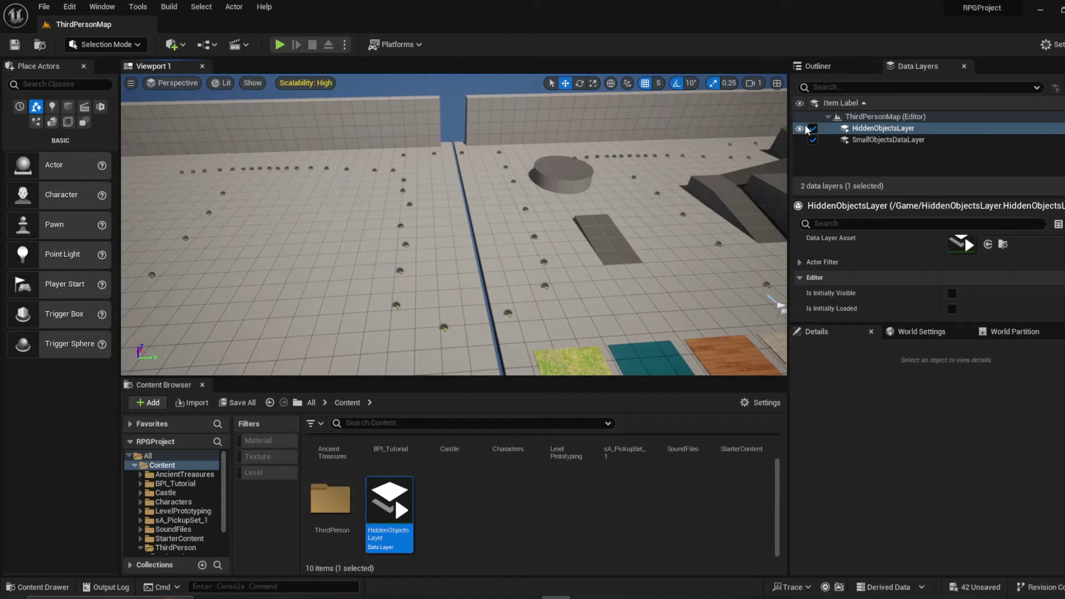
pyautogui.click(886, 141)
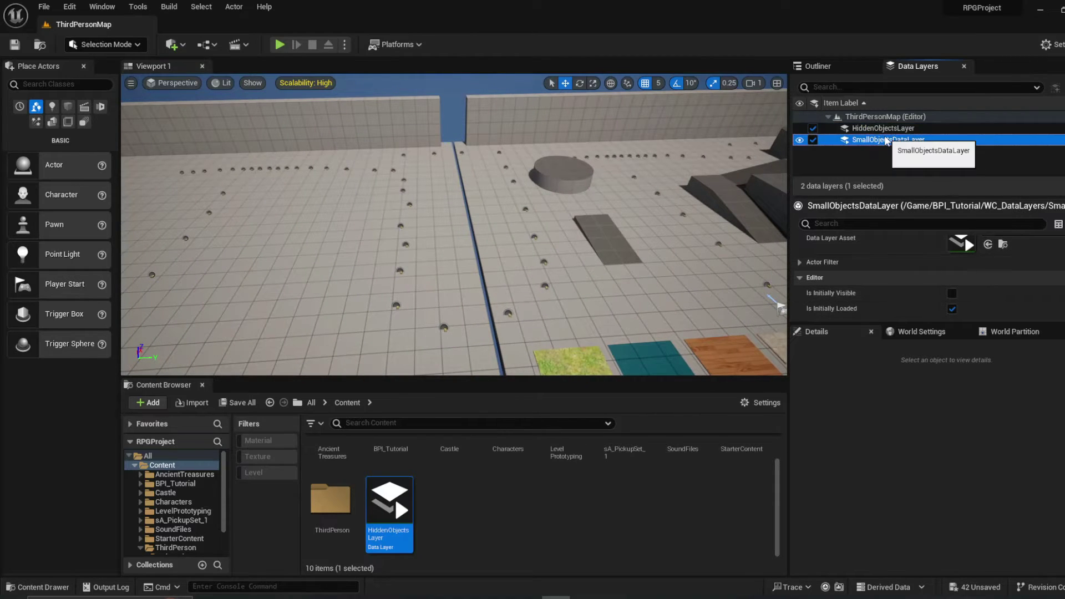
pyautogui.click(886, 130)
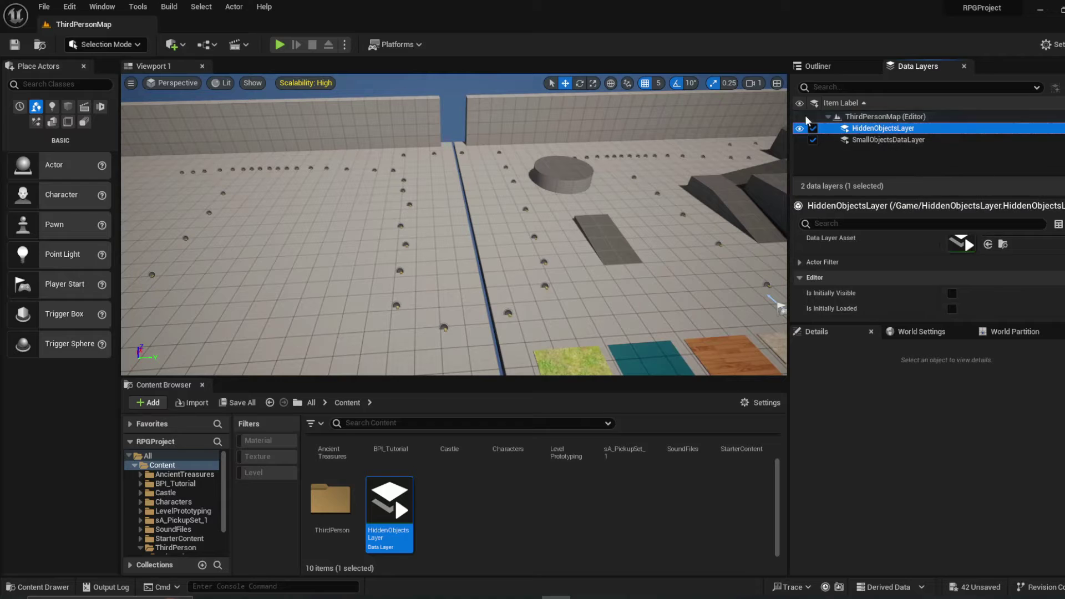
# Turn off Is Spatially Loaded for the item actors BP_ItembaseClass42 through BP_ItembaseClass82
pyautogui.click(834, 62)
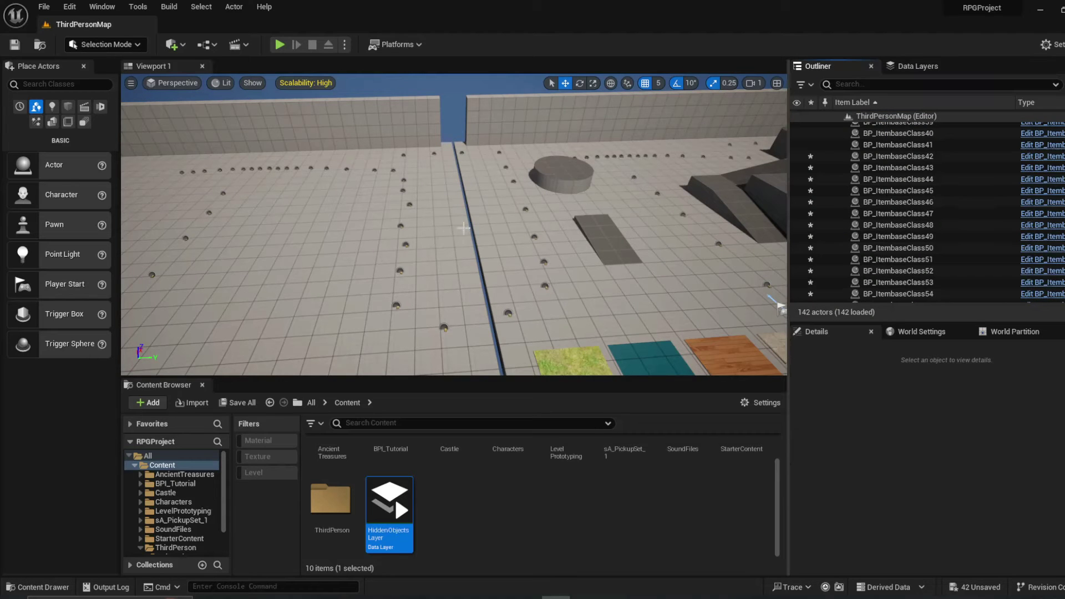
pyautogui.moveTo(464, 169); pyautogui.dragTo(589, 215, button='right')
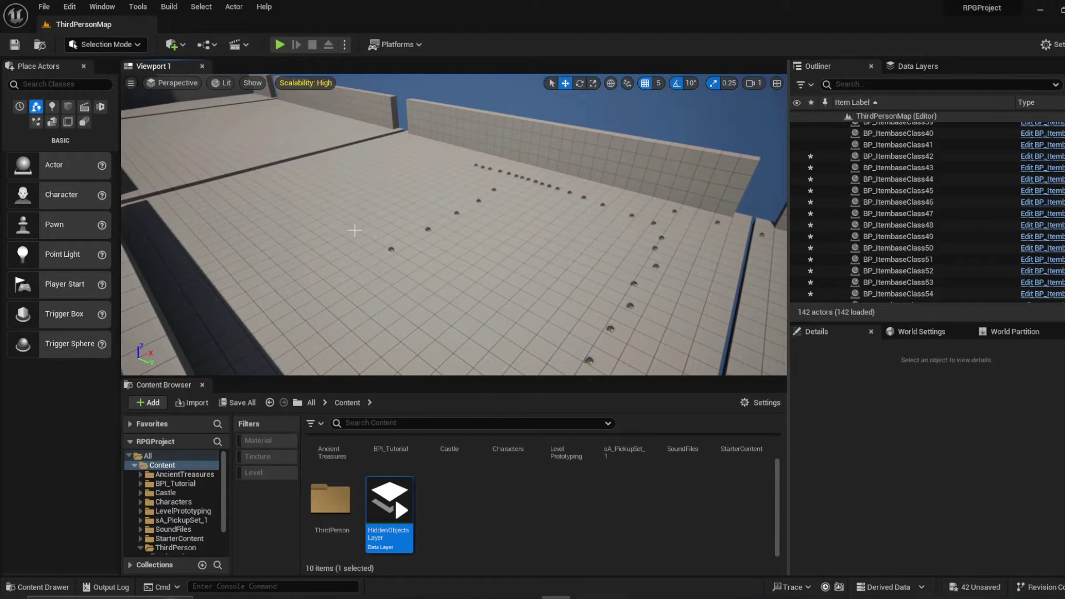
pyautogui.moveTo(439, 224); pyautogui.dragTo(557, 206, button='right')
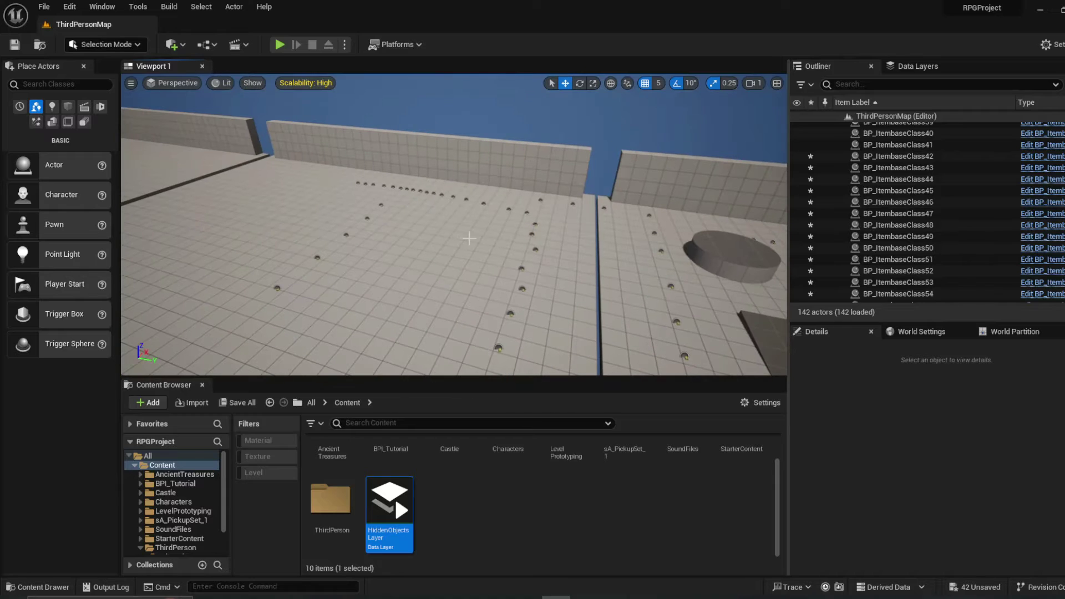
pyautogui.click(891, 156)
pyautogui.scroll(-4, 901, 224)
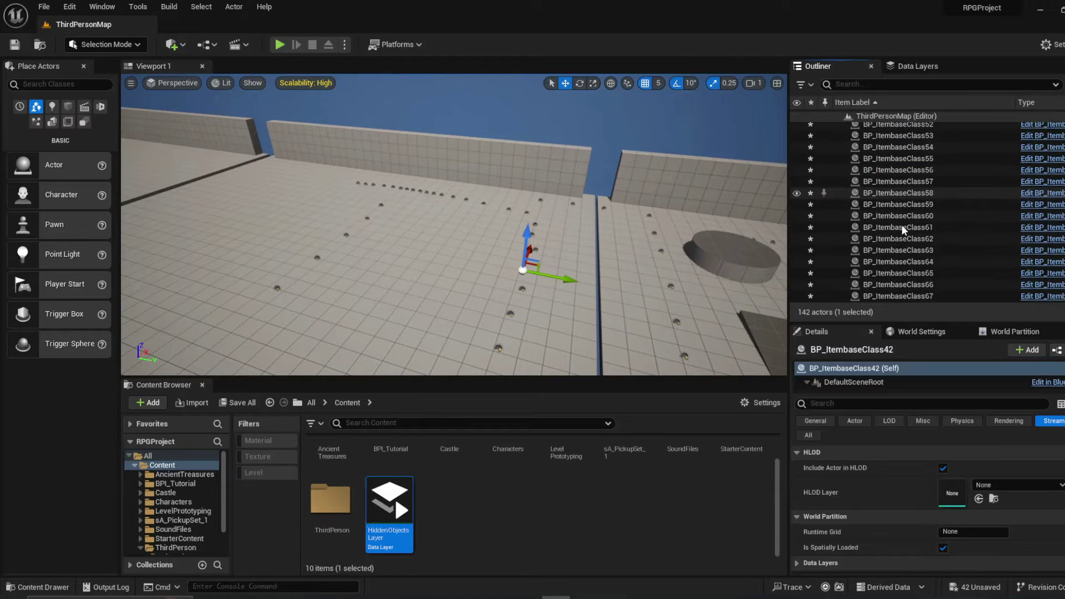
pyautogui.scroll(-8, 907, 223)
pyautogui.keyDown('shift'); pyautogui.click(908, 192); pyautogui.keyUp('shift')
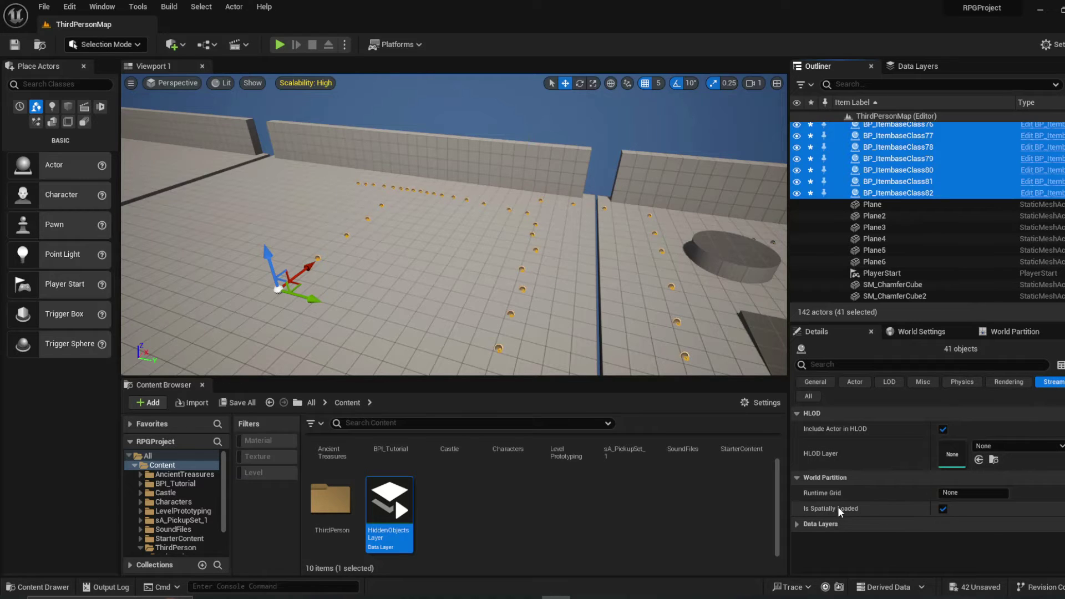
pyautogui.click(943, 509)
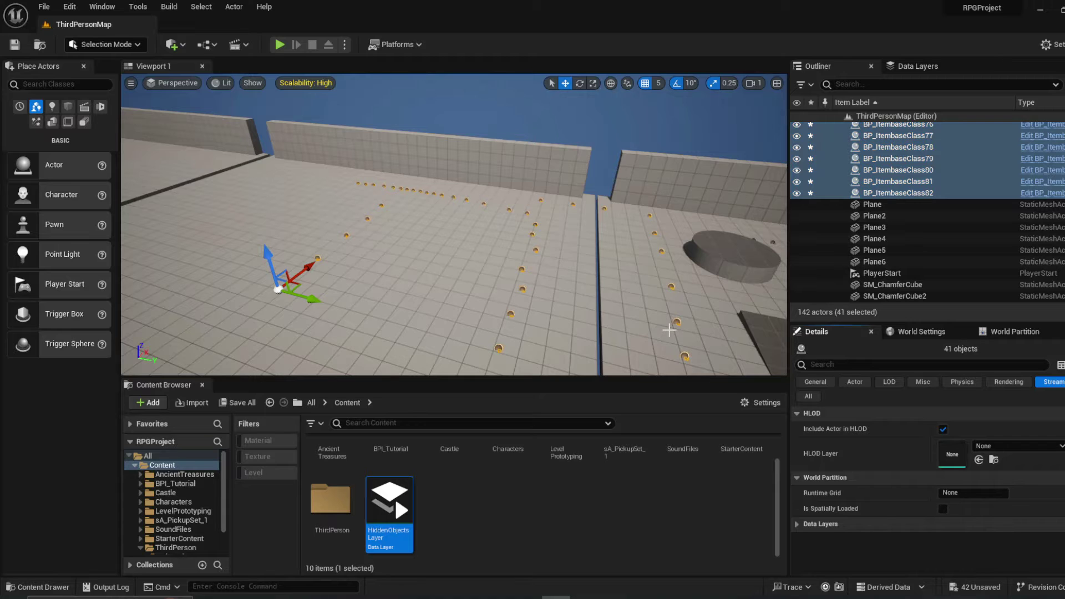
# Save all unsaved changes to the level and its item actors
pyautogui.moveTo(648, 288); pyautogui.dragTo(615, 283, button='right')
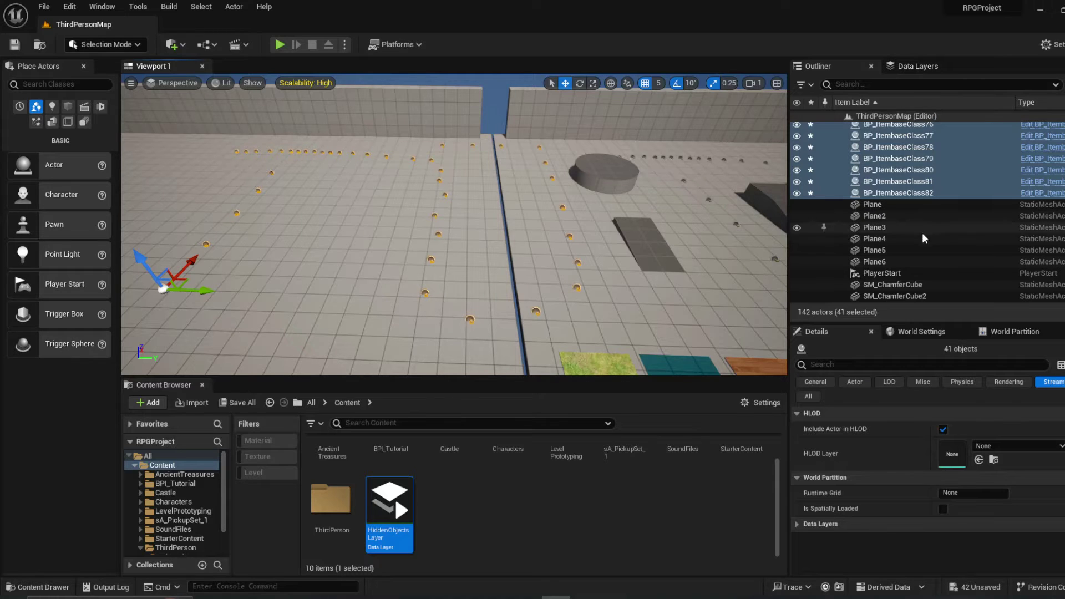
pyautogui.click(45, 7)
pyautogui.click(86, 156)
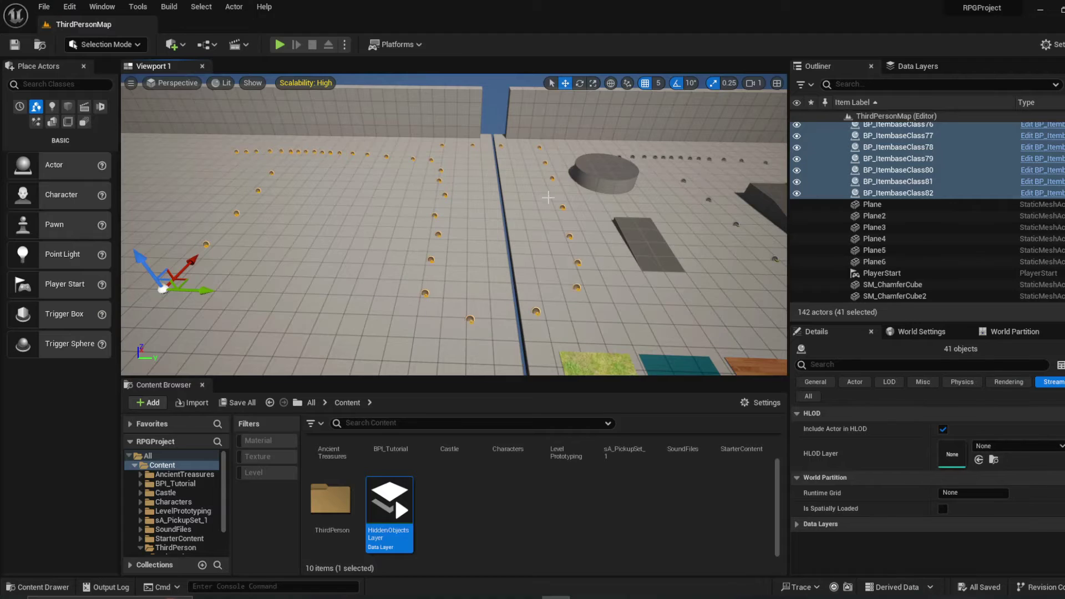
# Play the level, run the character forward to check whether the hidden items appear, and stop playing
pyautogui.moveTo(545, 192); pyautogui.dragTo(474, 195, button='right')
pyautogui.click(281, 44)
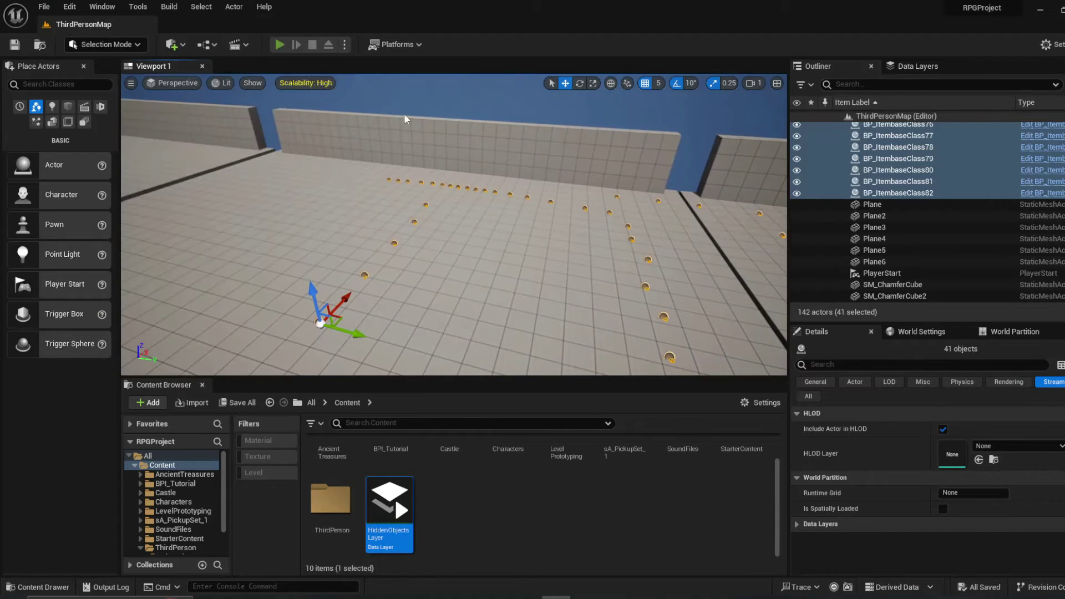
pyautogui.press('w')
pyautogui.press('w')
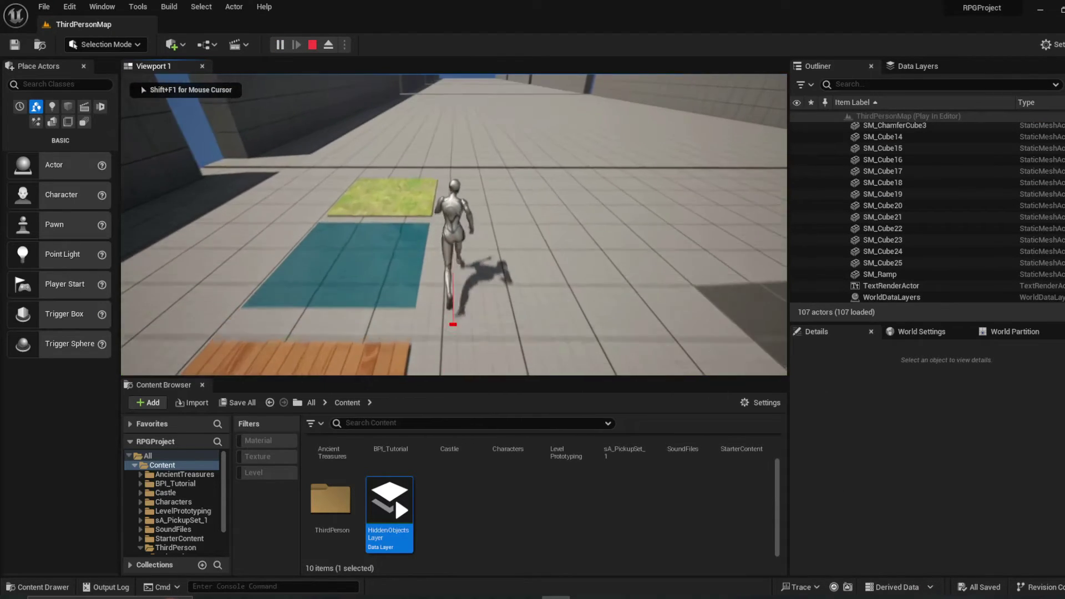
pyautogui.press('Escape')
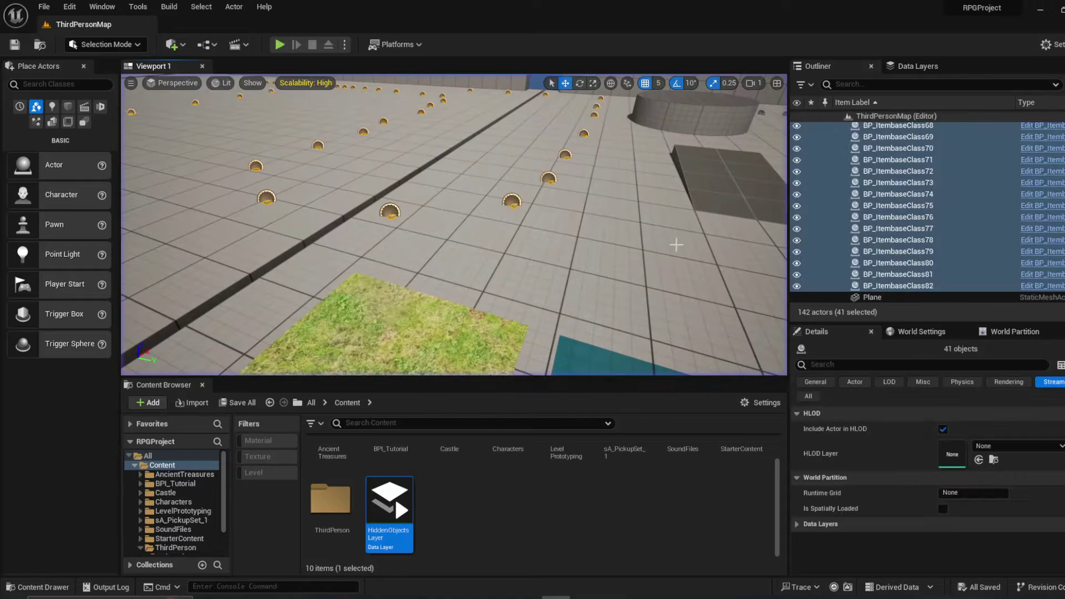
# Turn on Is Initially Visible and Is Initially Loaded for HiddenObjectsLayer, and turn both back off
pyautogui.click(916, 66)
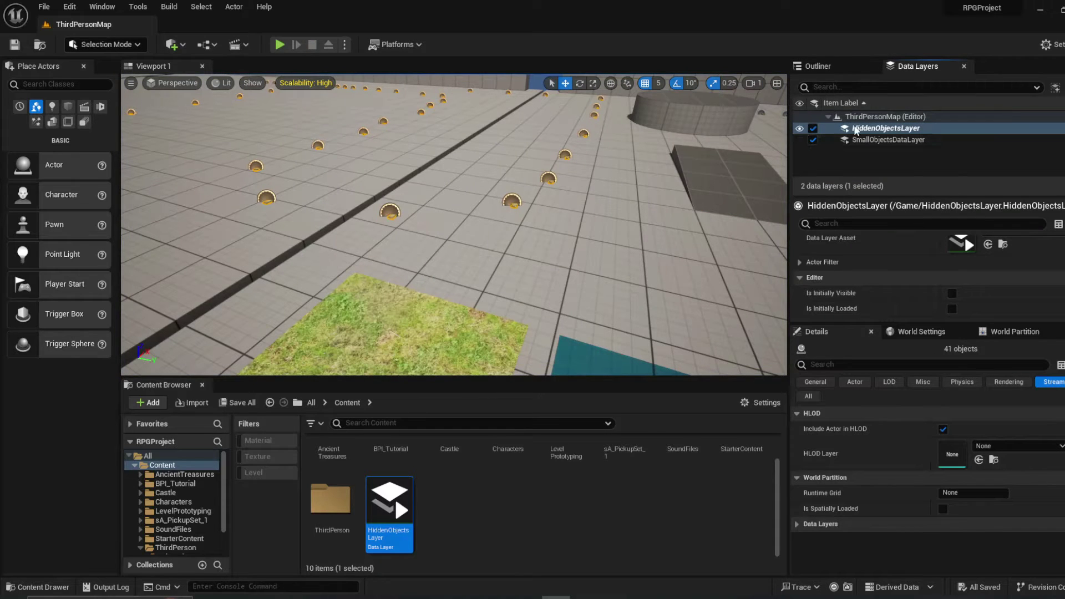
pyautogui.scroll(-1, 924, 294)
pyautogui.scroll(1, 924, 294)
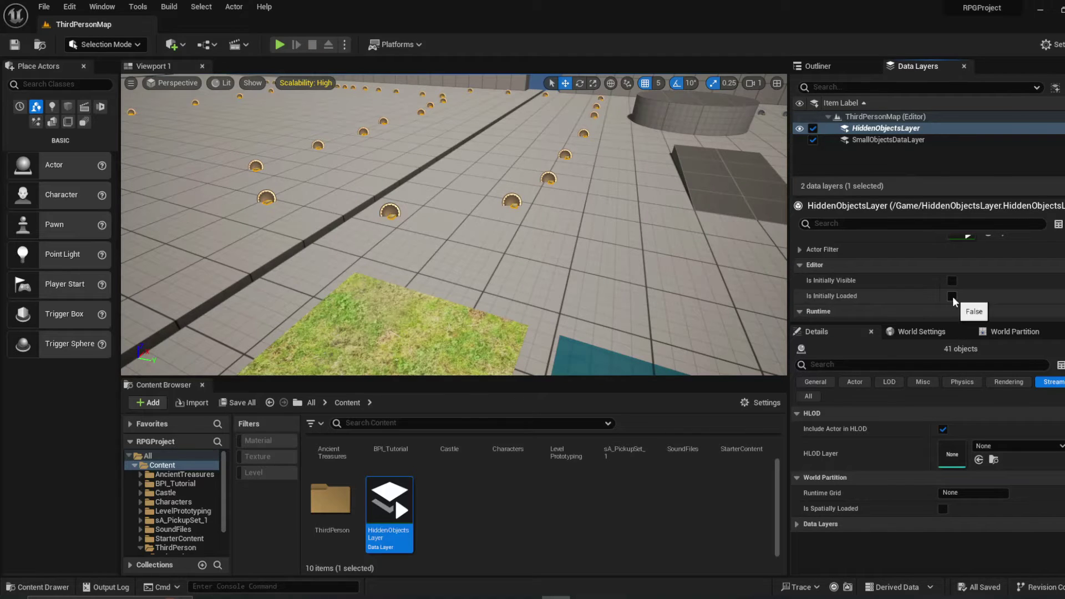
pyautogui.click(951, 295)
pyautogui.click(952, 280)
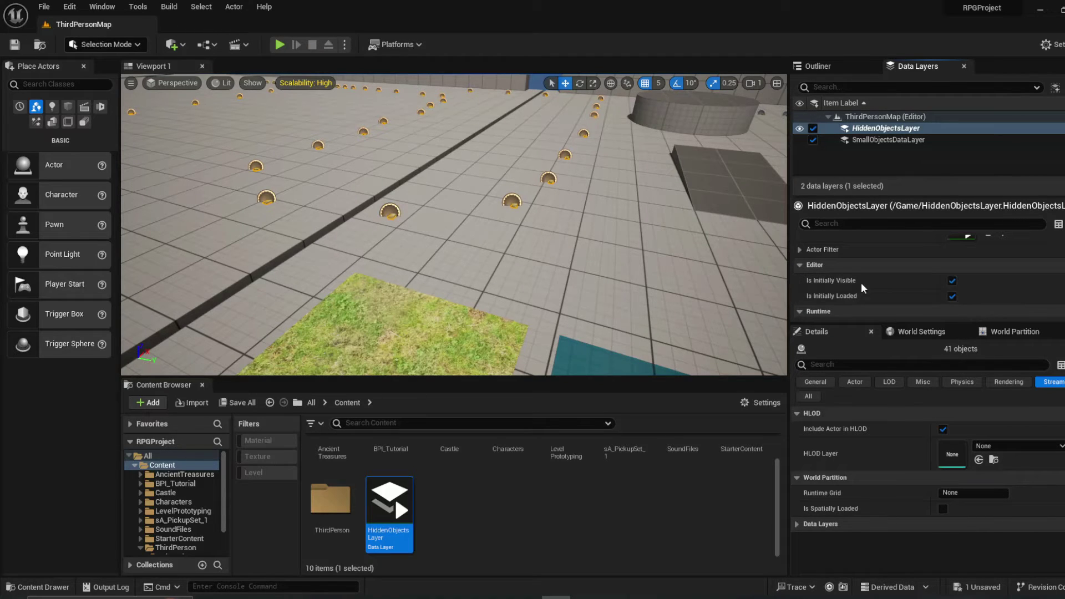
pyautogui.scroll(-1, 877, 288)
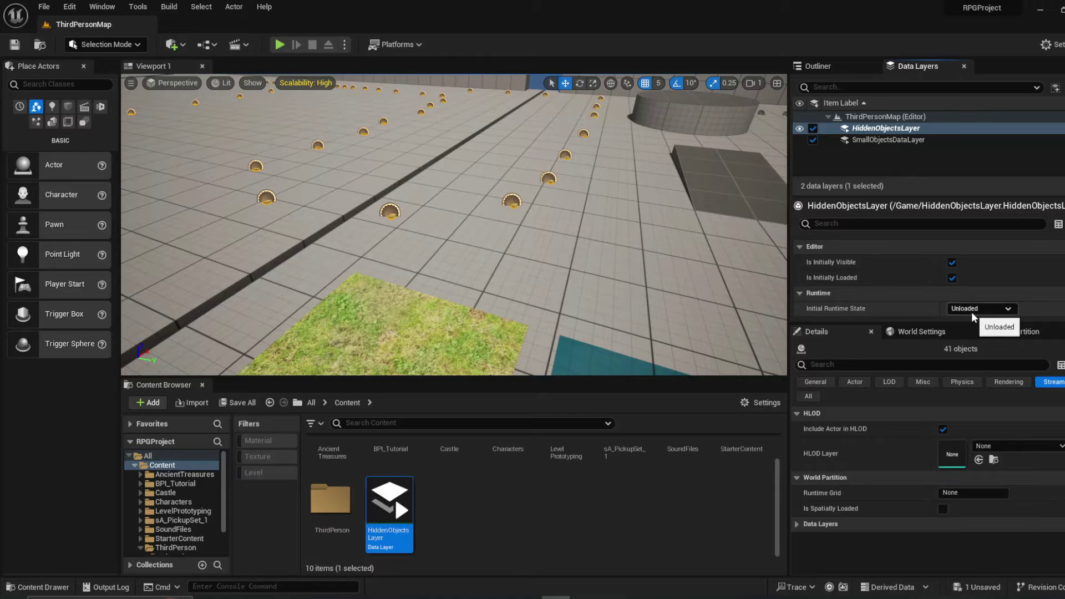
pyautogui.click(951, 262)
pyautogui.click(952, 278)
# Set the Initial Runtime State of HiddenObjectsLayer to Activated and save all changes
pyautogui.click(969, 310)
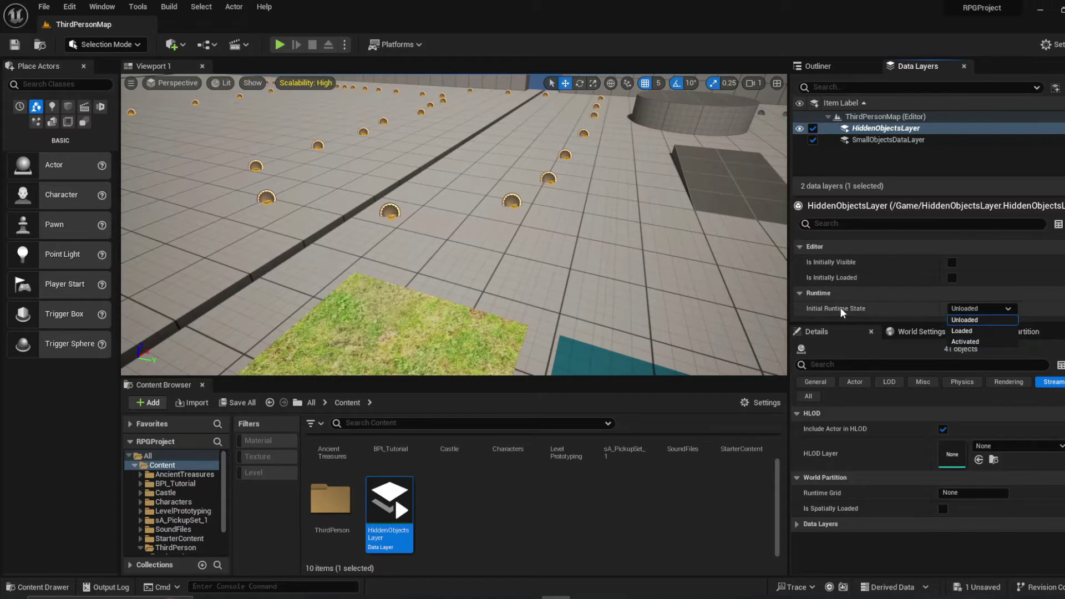
pyautogui.click(968, 342)
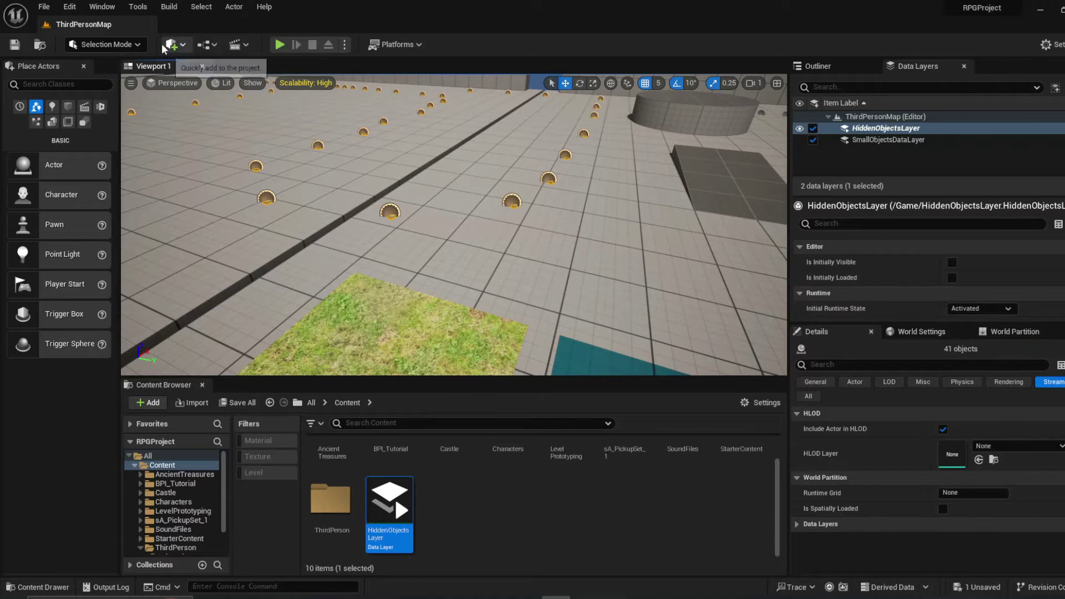
pyautogui.click(44, 7)
pyautogui.click(84, 156)
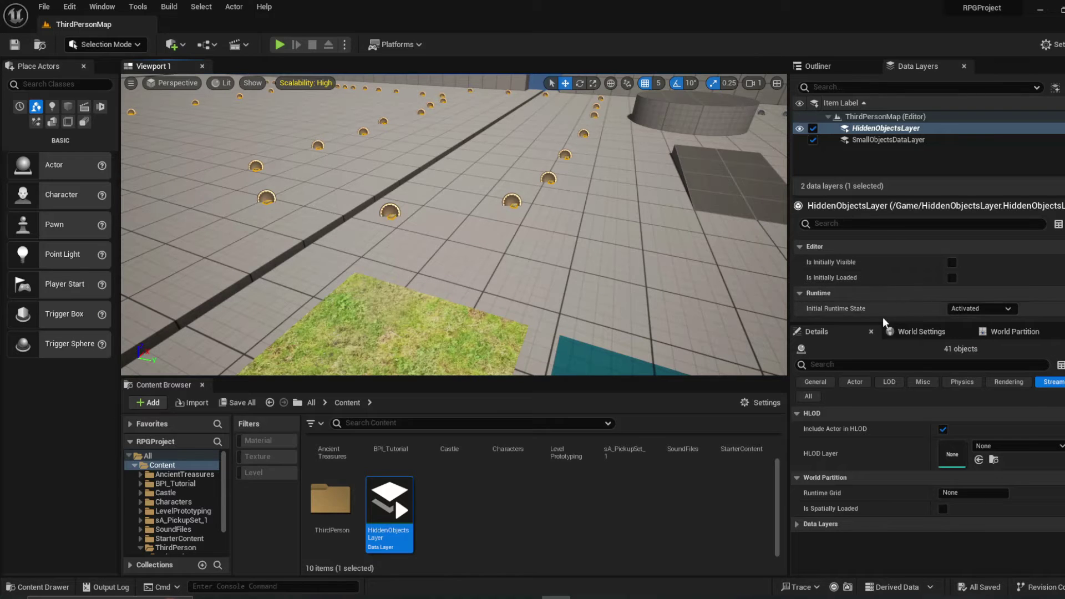
# Compare the editor and runtime settings of SmallObjectsDataLayer with those of HiddenObjectsLayer
pyautogui.click(875, 139)
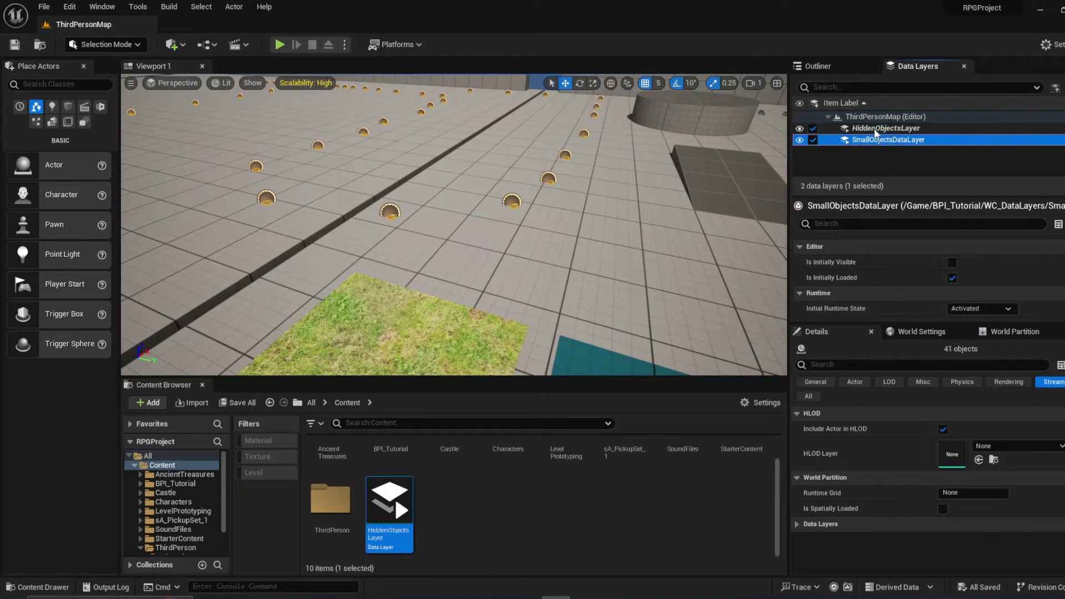
pyautogui.click(881, 129)
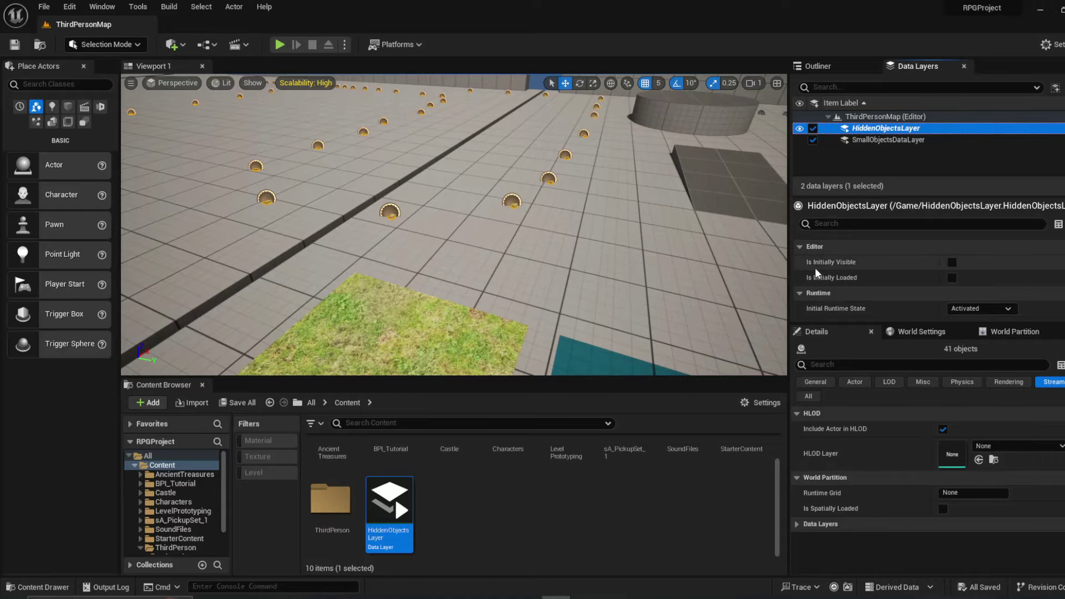
# Review the Initial Runtime State choices for HiddenObjectsLayer, keep Activated, and save all changes
pyautogui.click(983, 309)
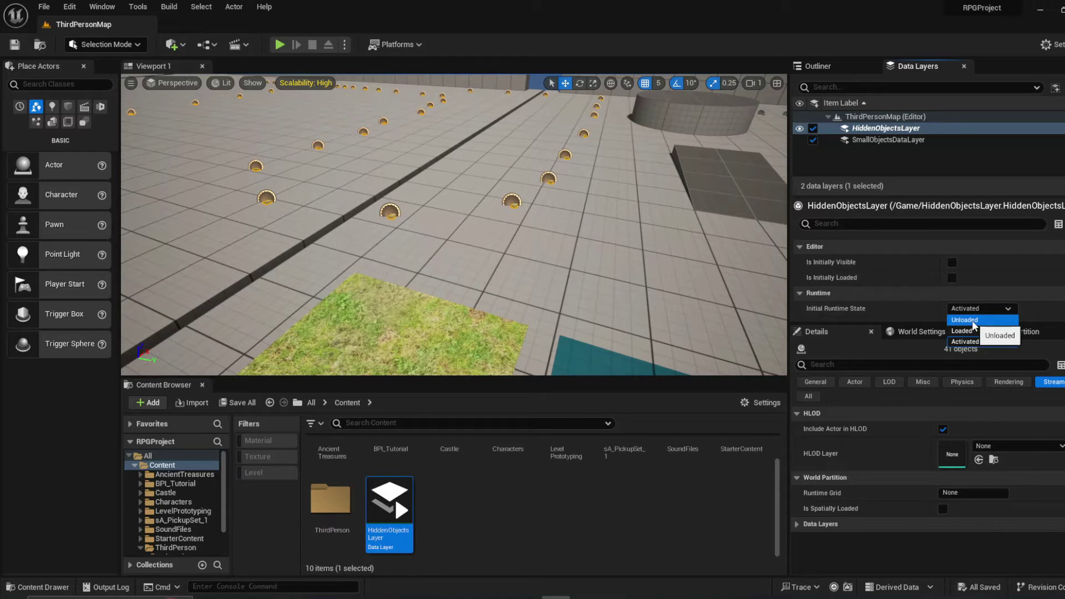
pyautogui.click(971, 343)
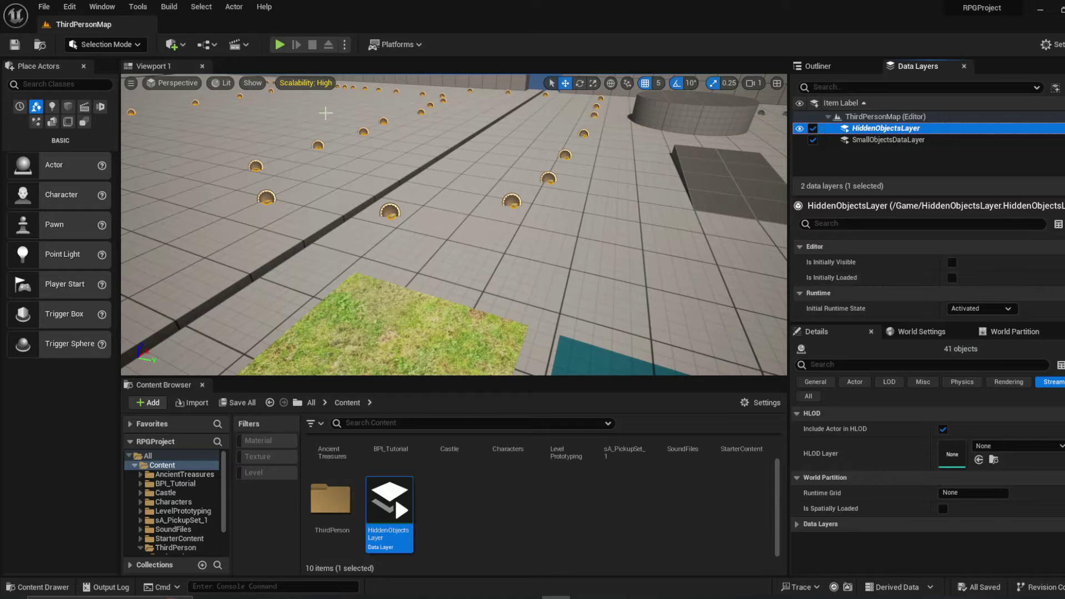
pyautogui.click(52, 8)
pyautogui.click(87, 159)
# Play the level and run the character across the floor to check how the HiddenObjectsLayer items load
pyautogui.click(279, 44)
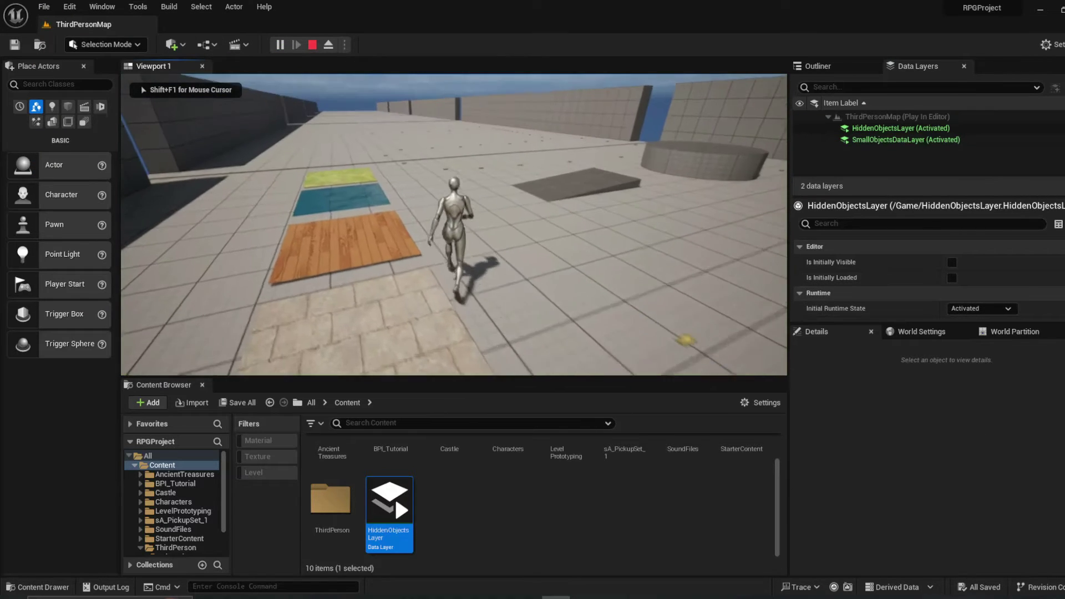
pyautogui.press('w')
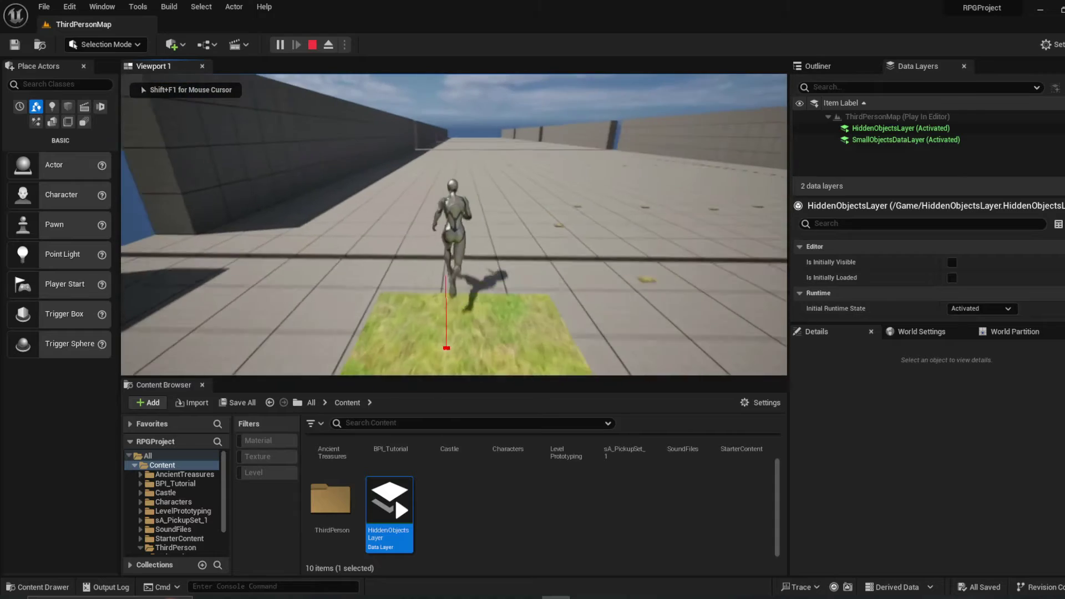
pyautogui.press('w')
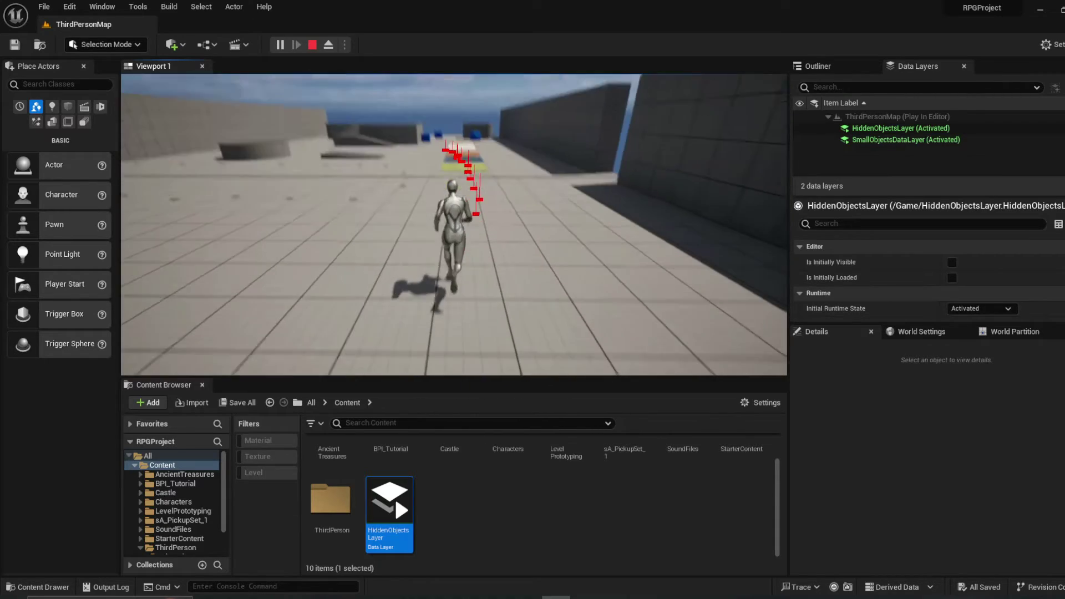
pyautogui.press('w')
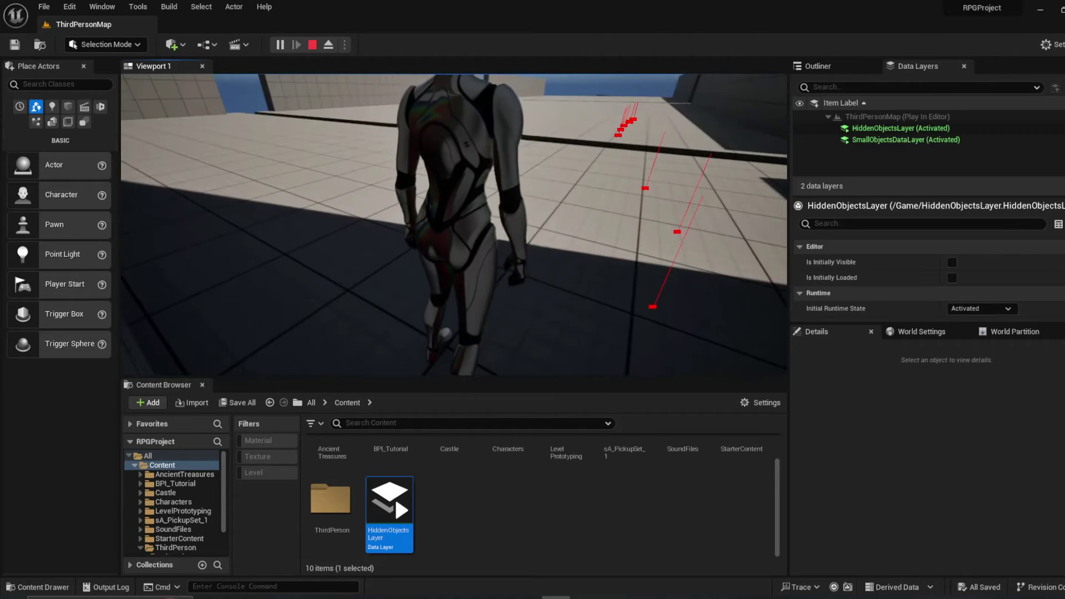
# Eject from the character and view the whole platform from outside while the level is running
pyautogui.press('F8')
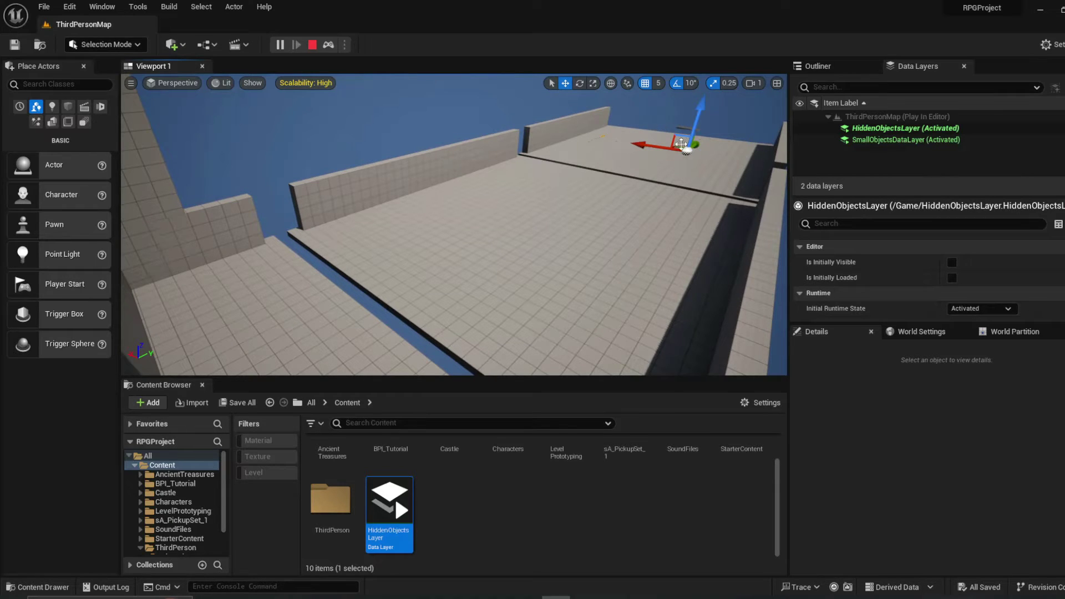
pyautogui.moveTo(624, 209); pyautogui.dragTo(649, 238, button='right')
pyautogui.press('s')
pyautogui.press('s')
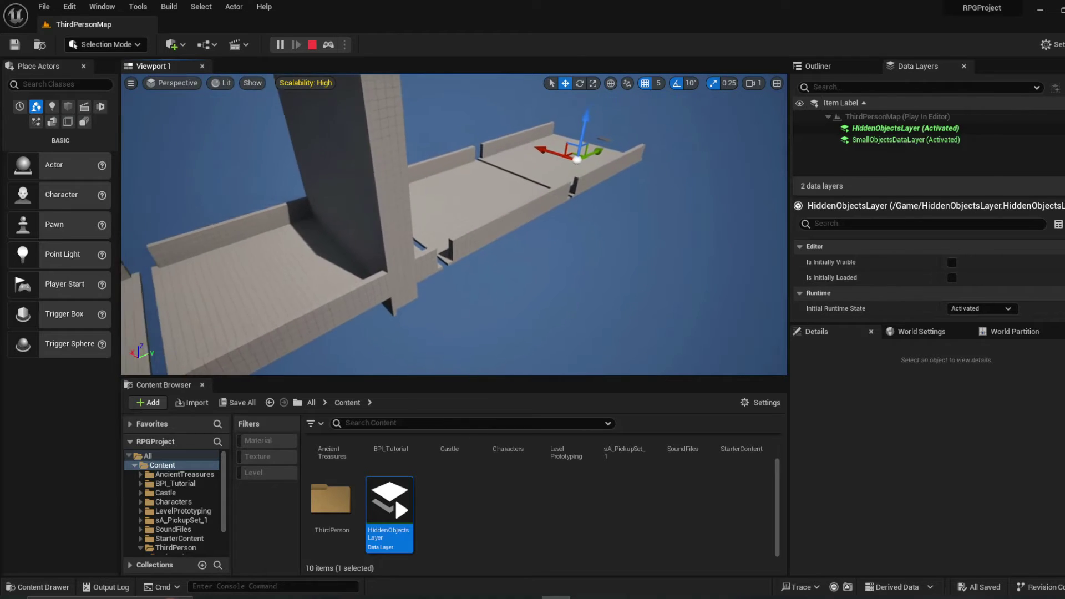
pyautogui.moveTo(571, 202); pyautogui.dragTo(554, 198, button='right')
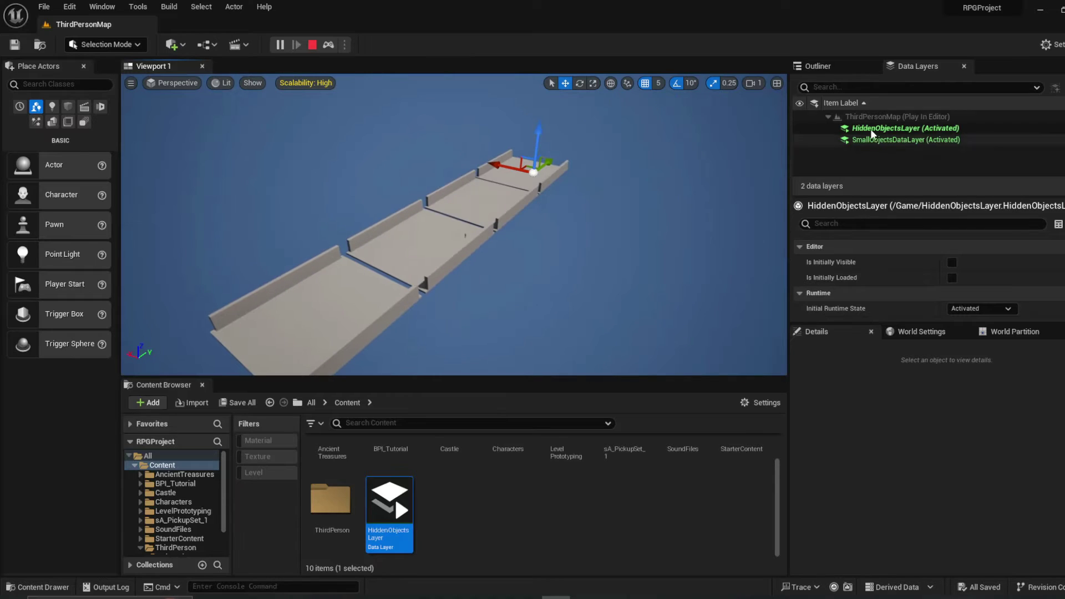
# Select several item actors from BP_ItembaseClass42 to BP_ItembaseClass46 to locate them in the running level, and stop playing
pyautogui.click(847, 65)
pyautogui.click(910, 161)
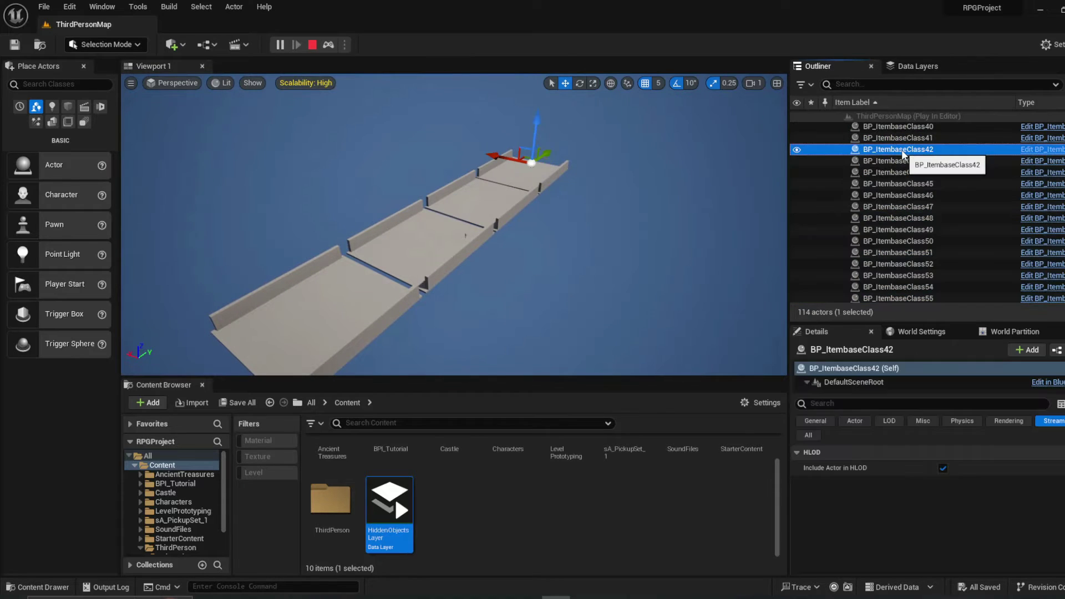
pyautogui.click(901, 172)
pyautogui.click(901, 184)
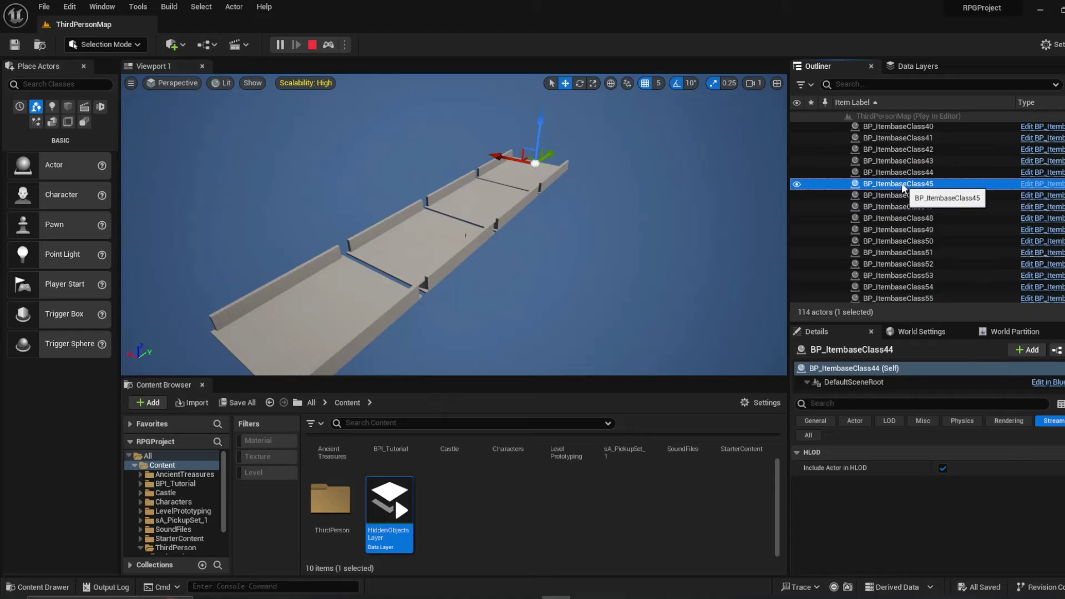
pyautogui.click(901, 196)
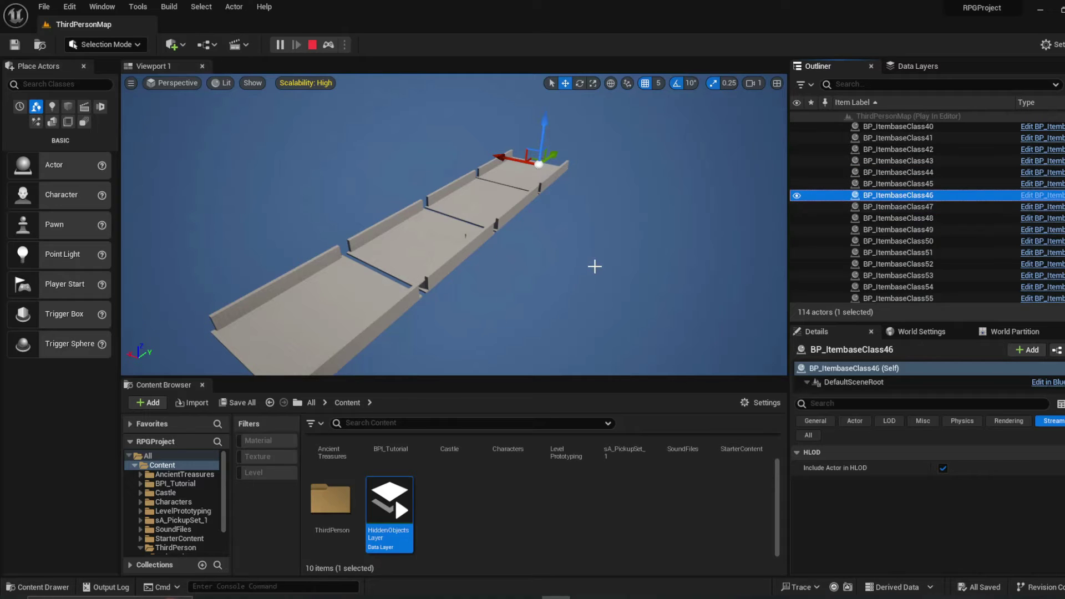
pyautogui.moveTo(594, 266); pyautogui.dragTo(685, 289, button='right')
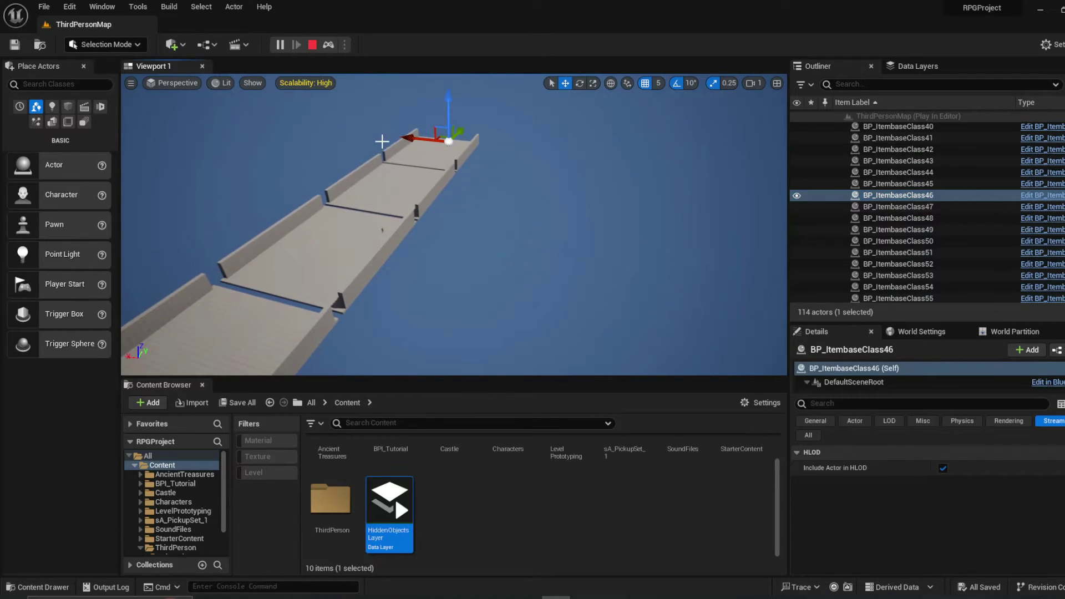
pyautogui.press('Escape')
# Inspect the items on the open floor in the editor and check which data layer BP_ItembaseClass80 belongs to
pyautogui.moveTo(542, 202); pyautogui.dragTo(565, 250, button='right')
pyautogui.press('w')
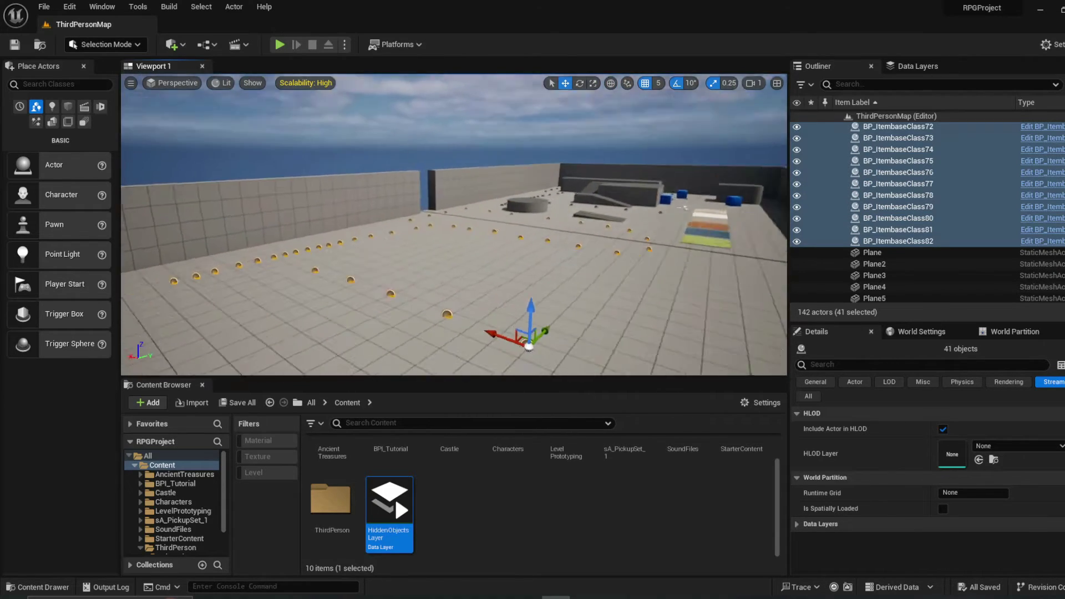
pyautogui.moveTo(454, 227); pyautogui.dragTo(410, 127, button='right')
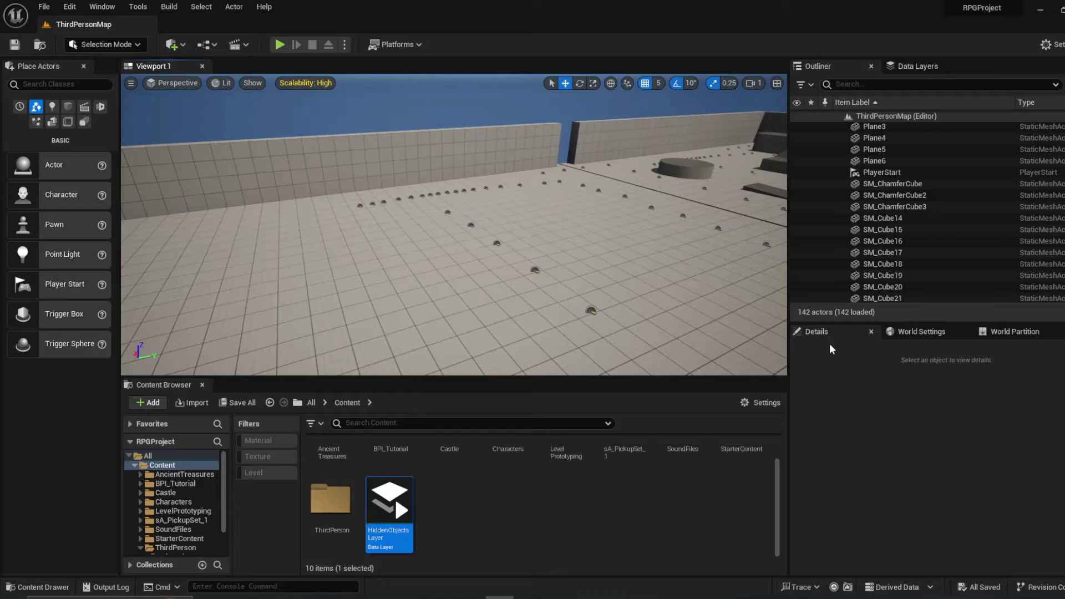
pyautogui.moveTo(604, 256); pyautogui.dragTo(438, 261, button='right')
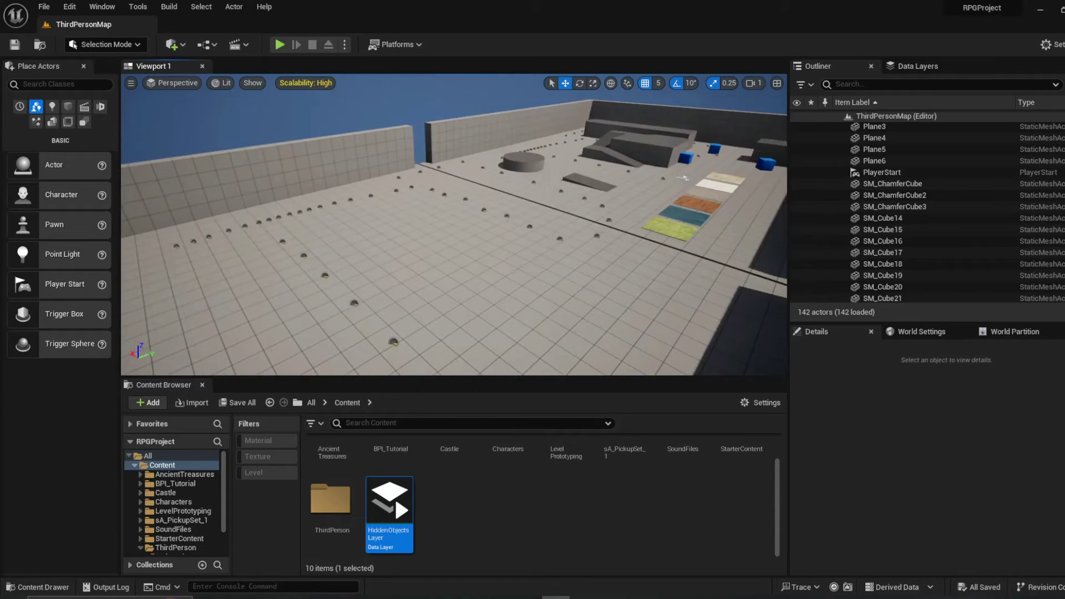
pyautogui.moveTo(597, 284); pyautogui.dragTo(590, 283, button='right')
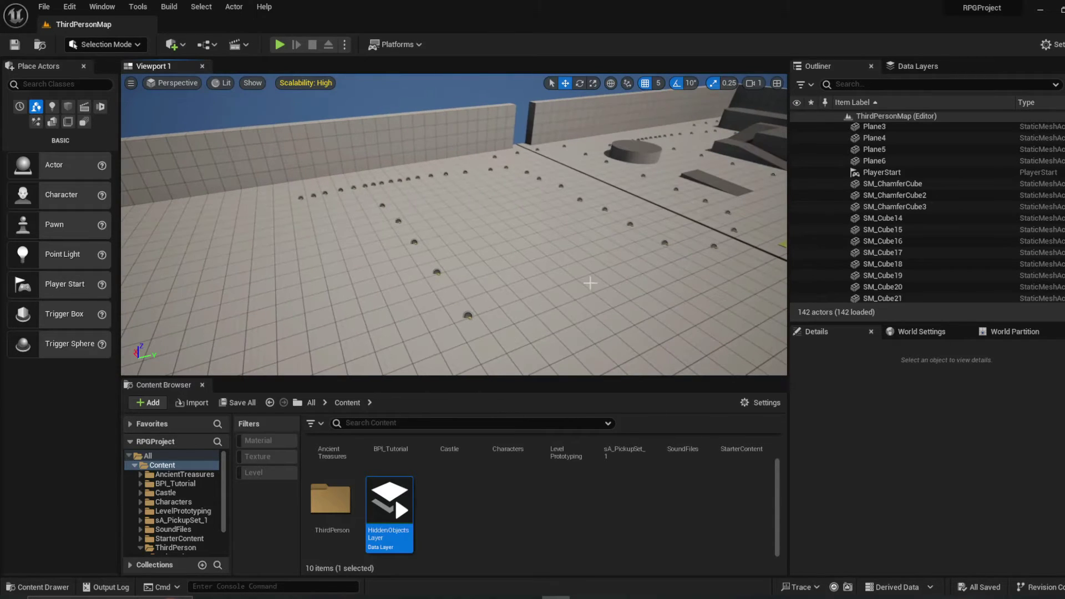
pyautogui.click(438, 273)
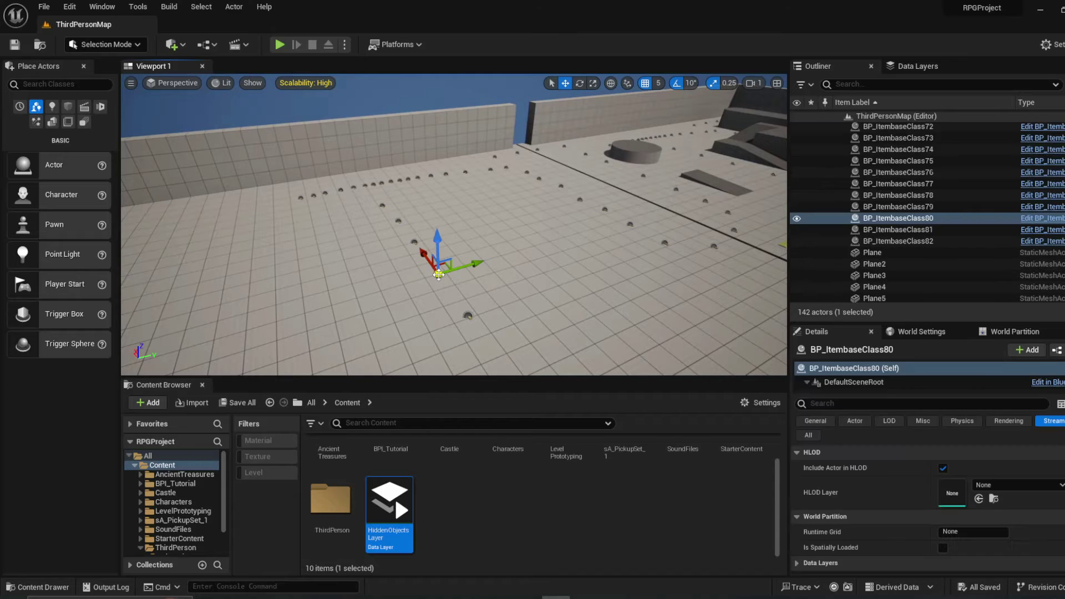
pyautogui.click(918, 66)
# Set the Initial Runtime State of HiddenObjectsLayer to Unloaded and check which data layer BP_ItembaseClass40 belongs to
pyautogui.moveTo(708, 237); pyautogui.dragTo(569, 181, button='right')
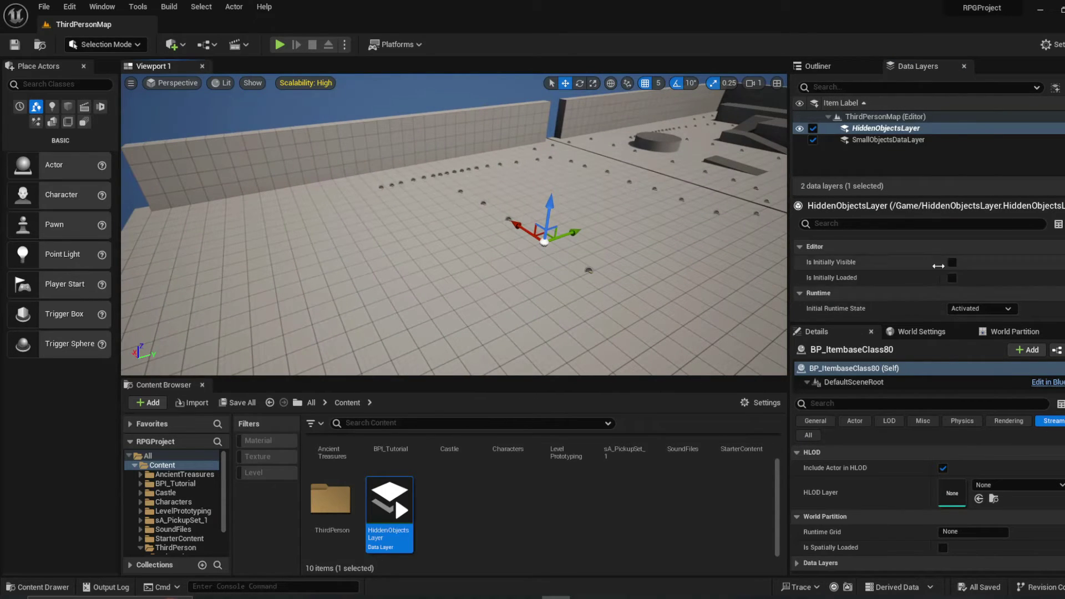
pyautogui.click(979, 308)
pyautogui.click(980, 322)
pyautogui.moveTo(705, 252); pyautogui.dragTo(636, 179, button='right')
pyautogui.click(627, 179)
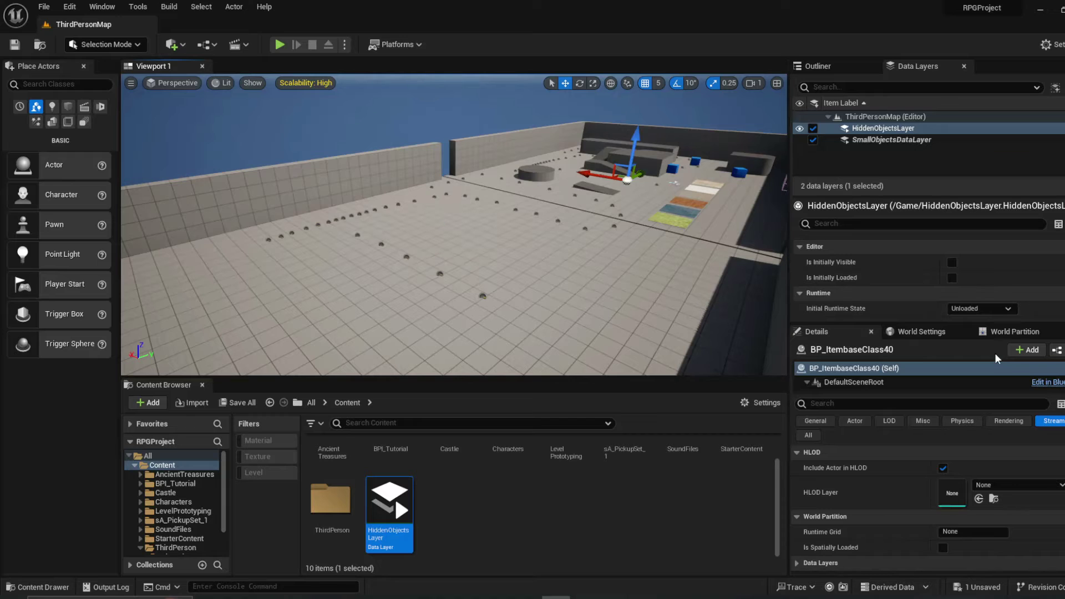
pyautogui.click(997, 304)
pyautogui.click(983, 318)
# Play the level, run the character past the coloured floor tiles to test the unloaded HiddenObjectsLayer, and stop playing
pyautogui.hotkey('alt', 'p')
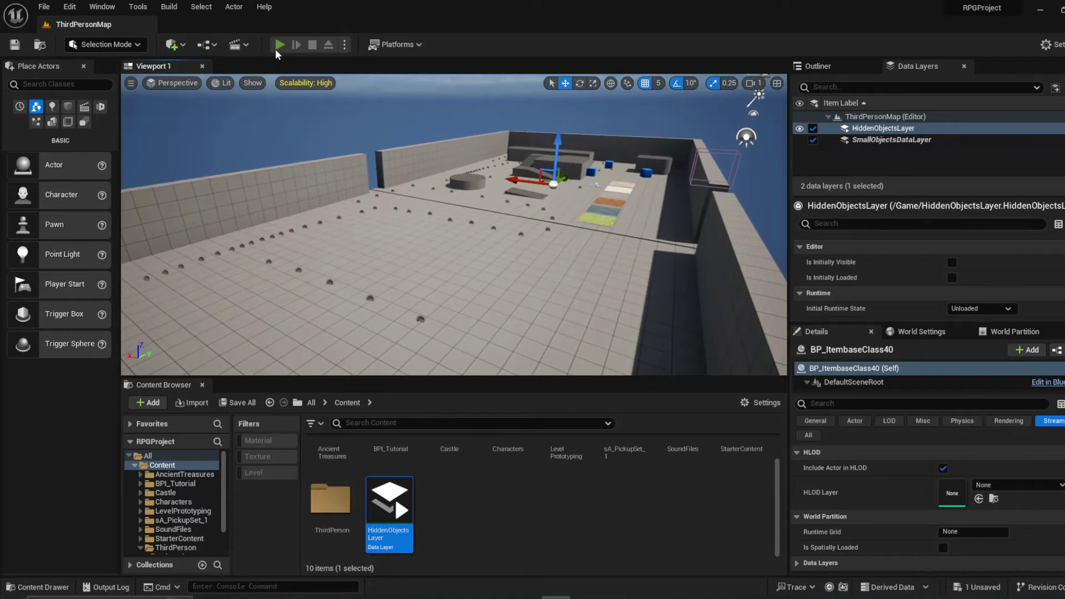
pyautogui.press('w')
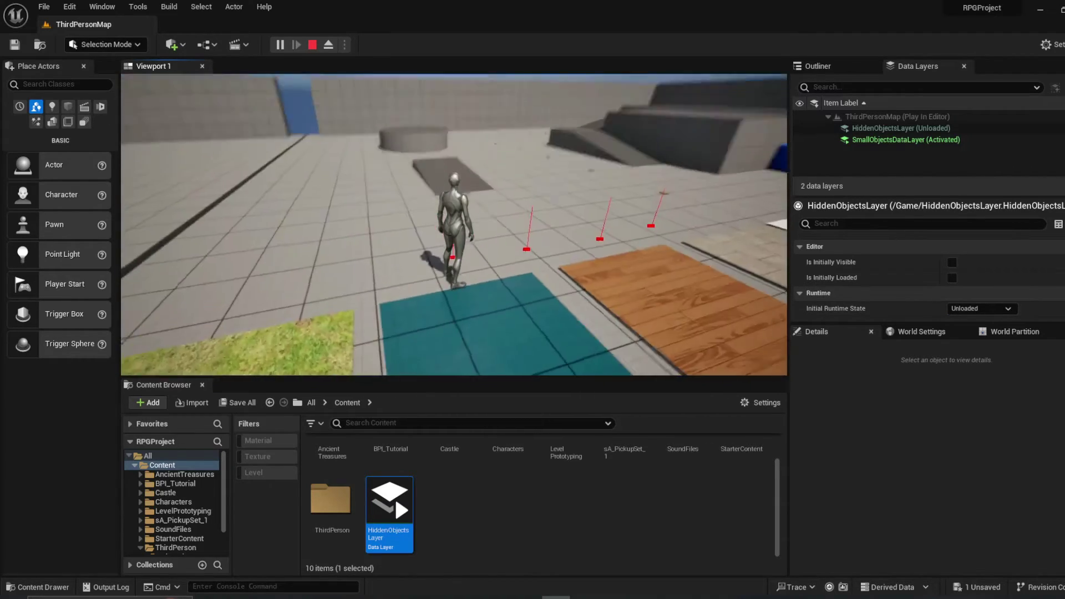
pyautogui.press('w')
pyautogui.press('w')
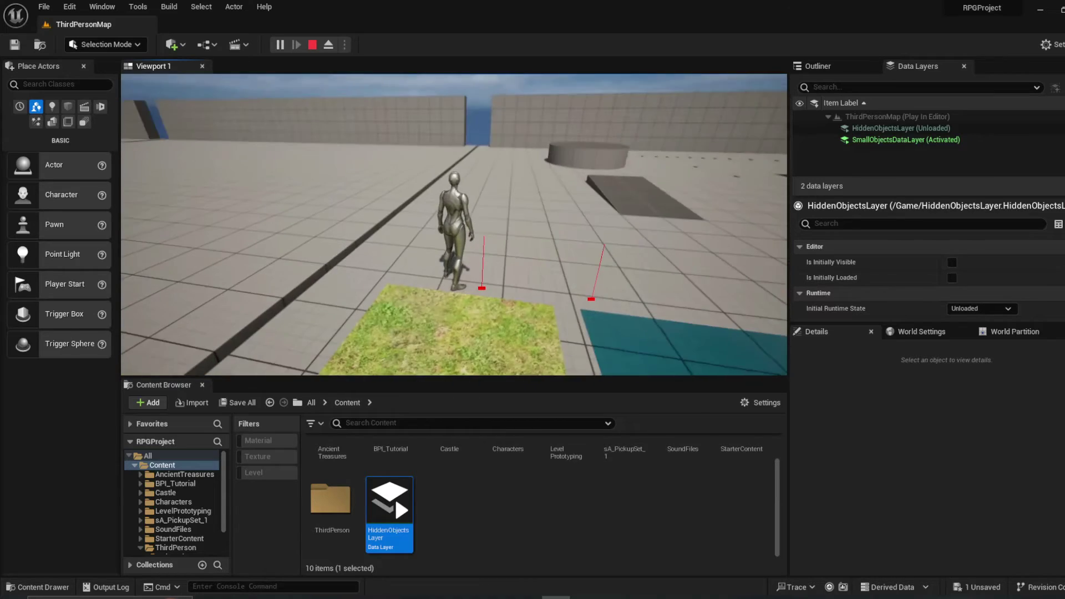
pyautogui.press('w')
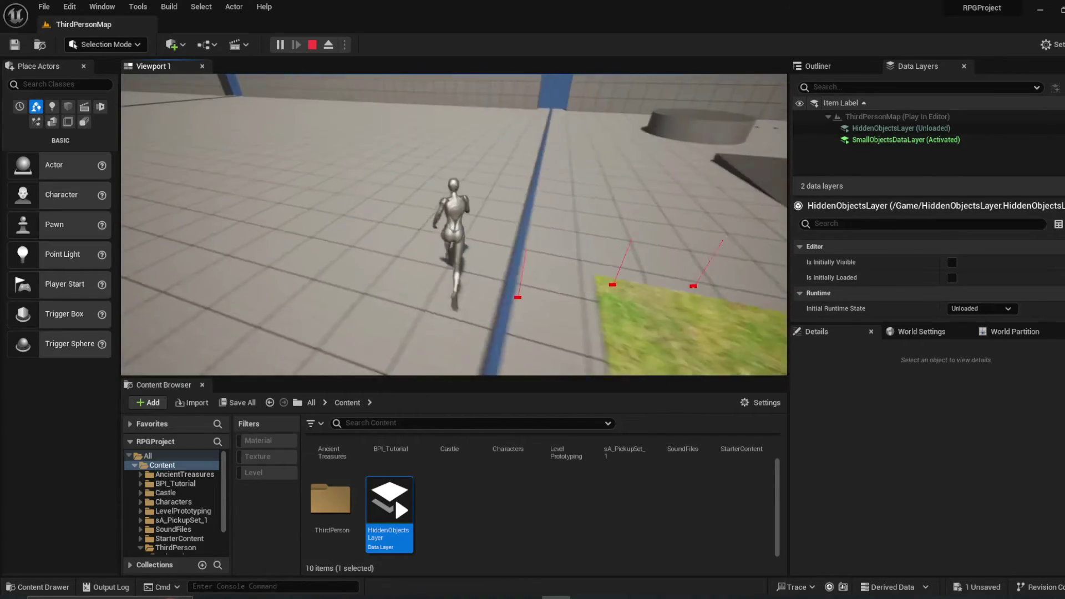
pyautogui.press('Escape')
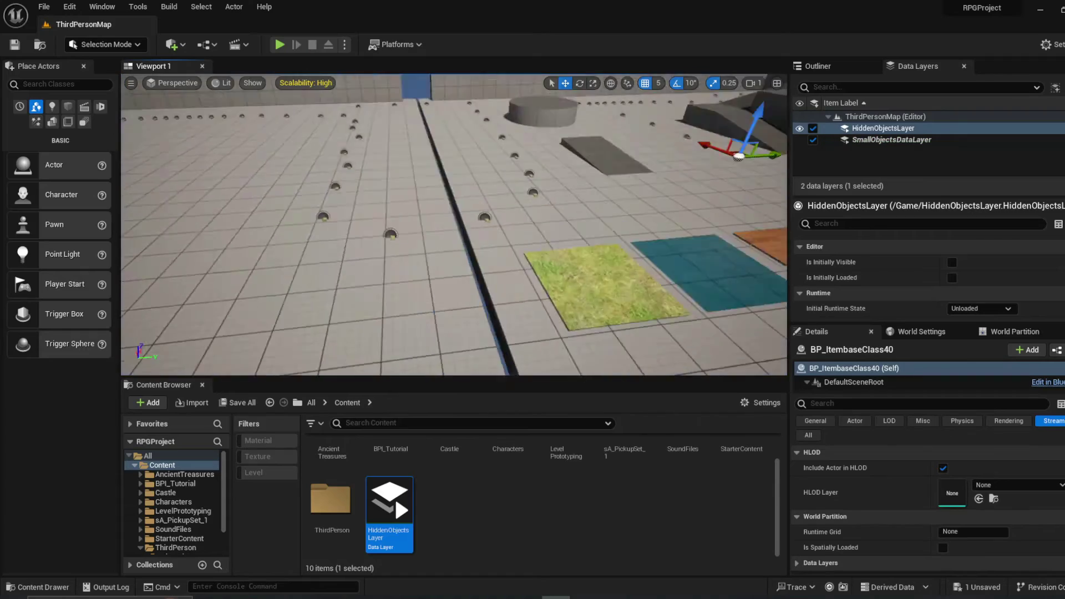
# Create a Blueprint Class with Actor as its parent in the Content folder and name it BP_ActorLoading
pyautogui.moveTo(455, 224)
pyautogui.mouseDown(button='right')
pyautogui.moveTo(513, 288)
pyautogui.moveTo(508, 244)
pyautogui.moveTo(513, 251)
pyautogui.mouseUp(button='right')
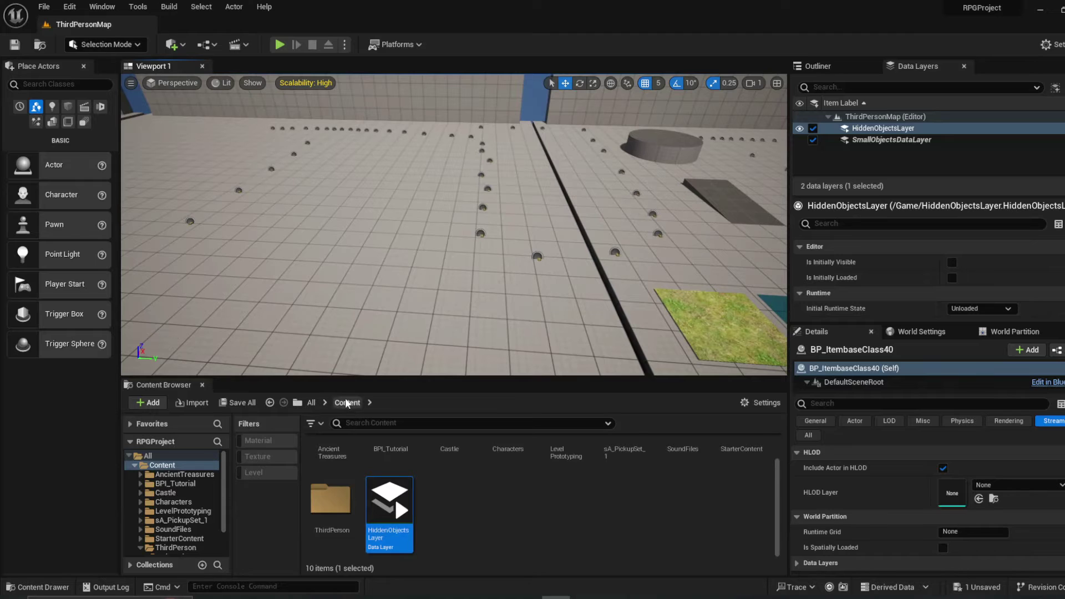
pyautogui.rightClick(451, 514)
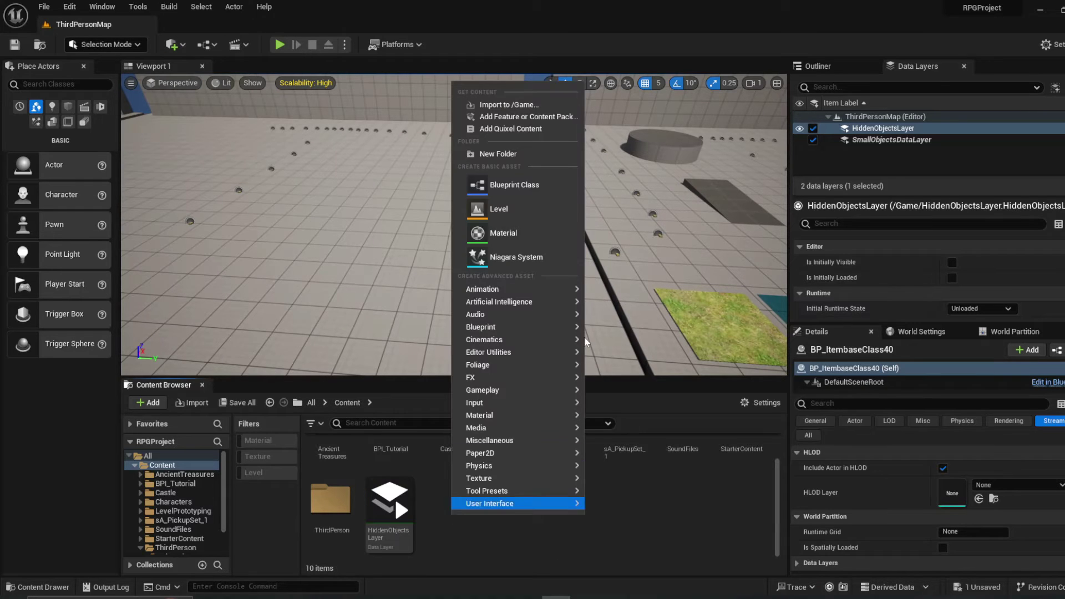
pyautogui.click(505, 185)
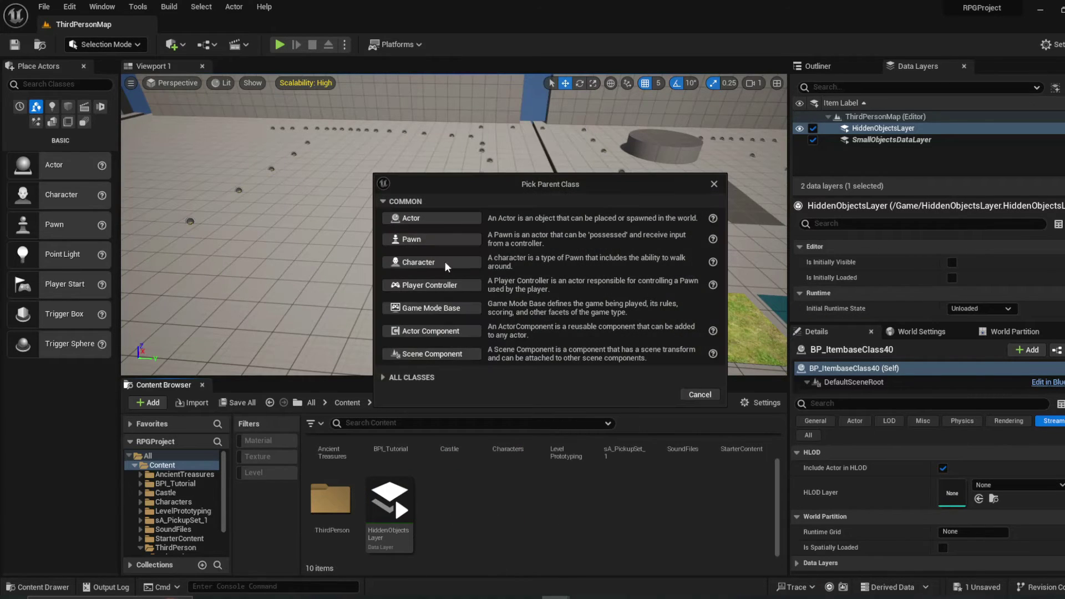
pyautogui.click(431, 218)
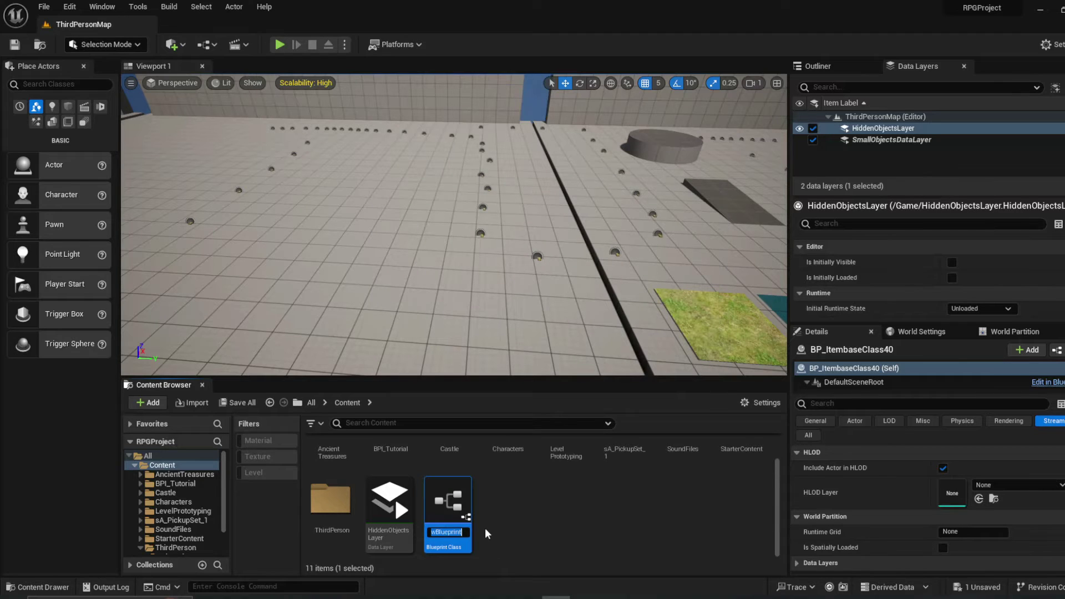
pyautogui.write('BP_')
pyautogui.write('I')
pyautogui.write('ActorLoading')
pyautogui.press('Return')
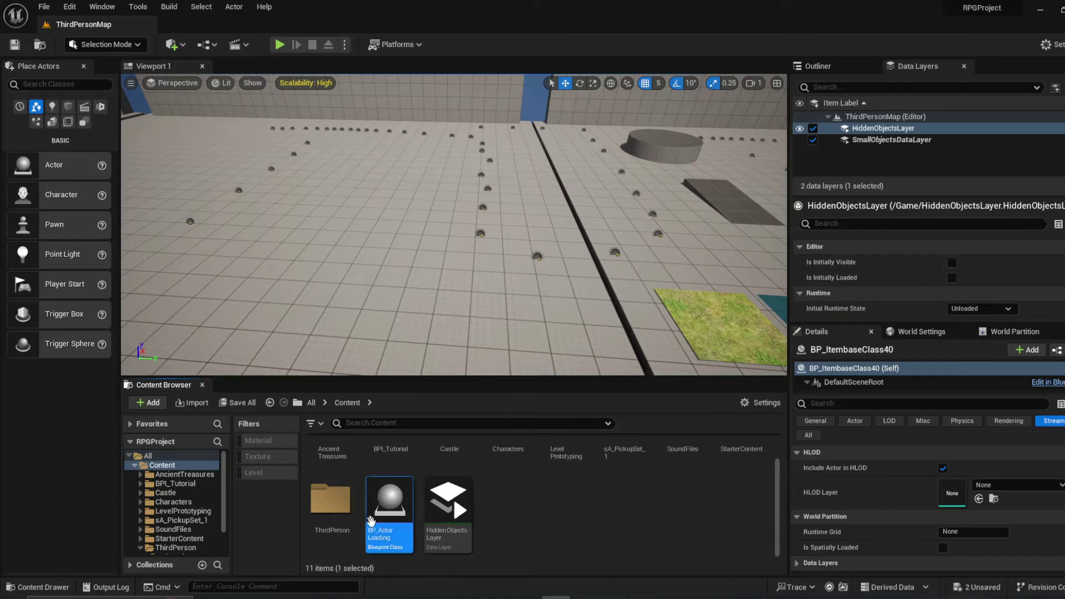
# Open BP_ActorLoading, add a Box Collision component with its default name, and compile the blueprint
pyautogui.doubleClick(404, 492)
pyautogui.click(113, 204)
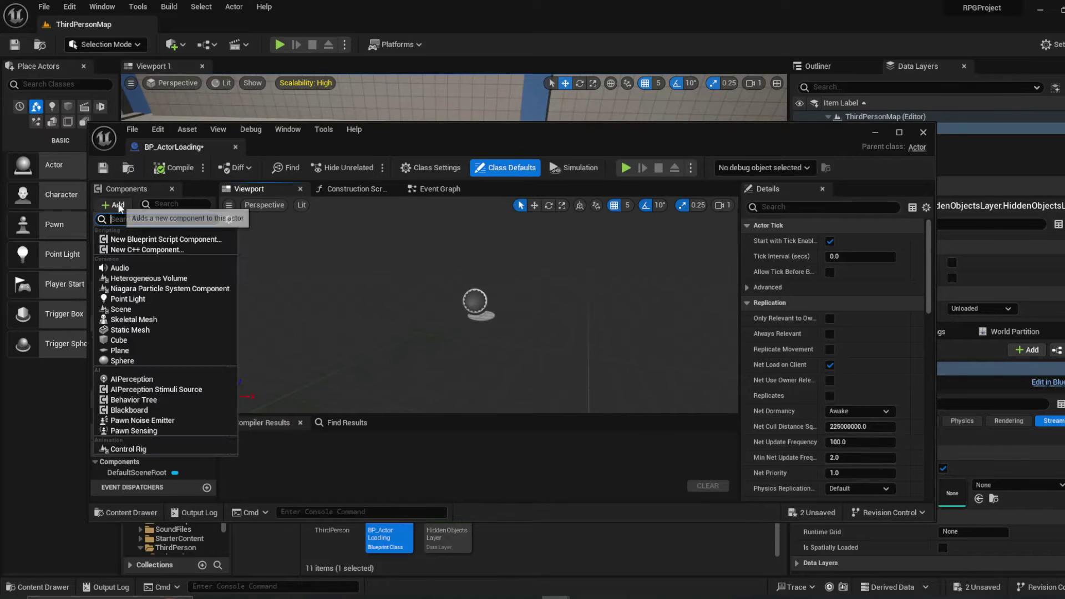
pyautogui.write('collision')
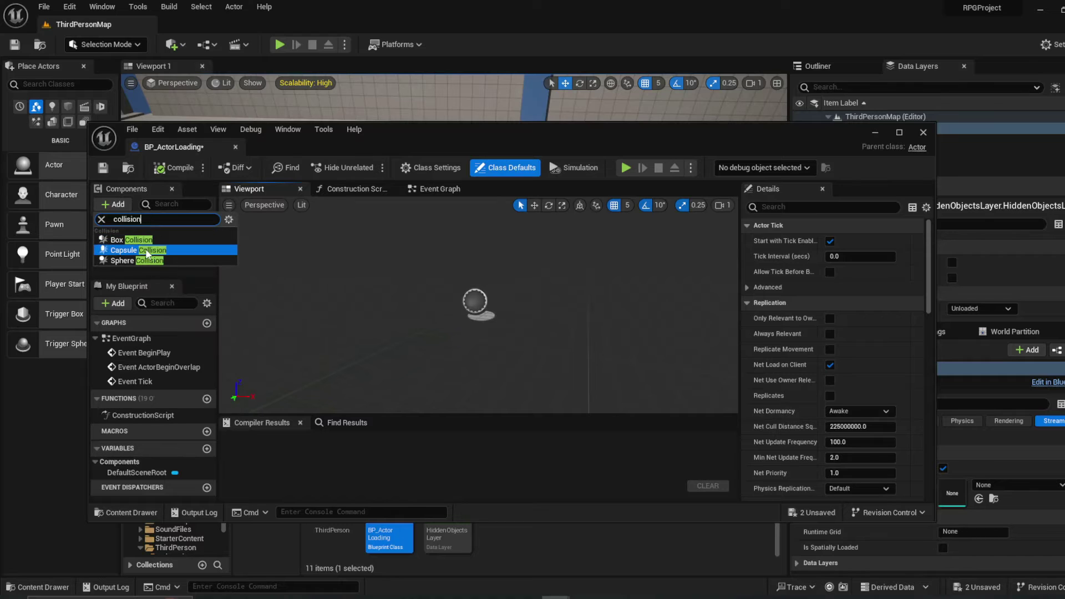
pyautogui.click(145, 238)
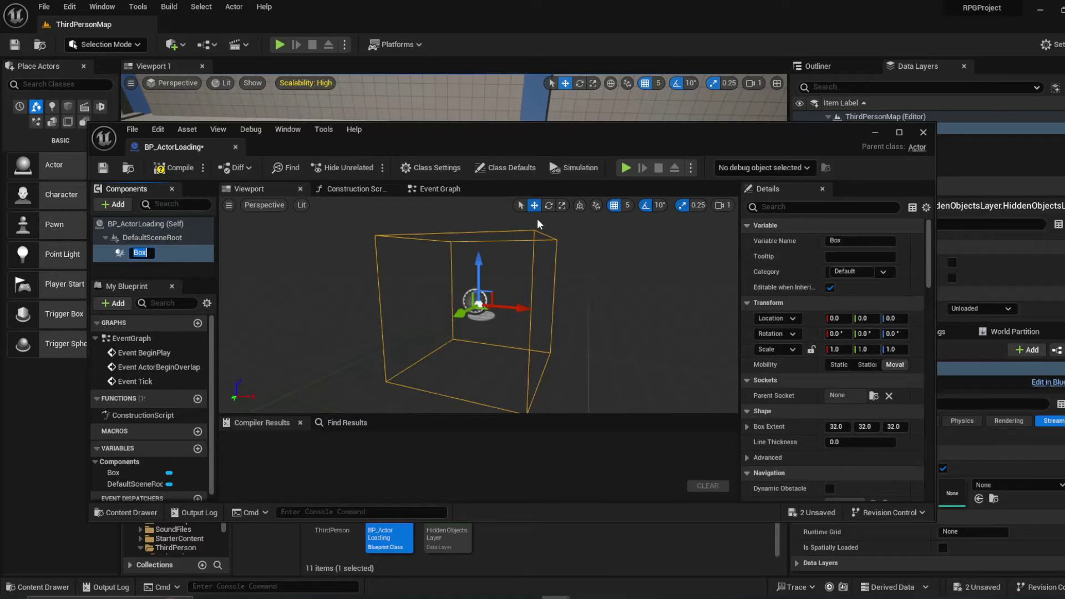
pyautogui.moveTo(519, 146); pyautogui.dragTo(617, 205)
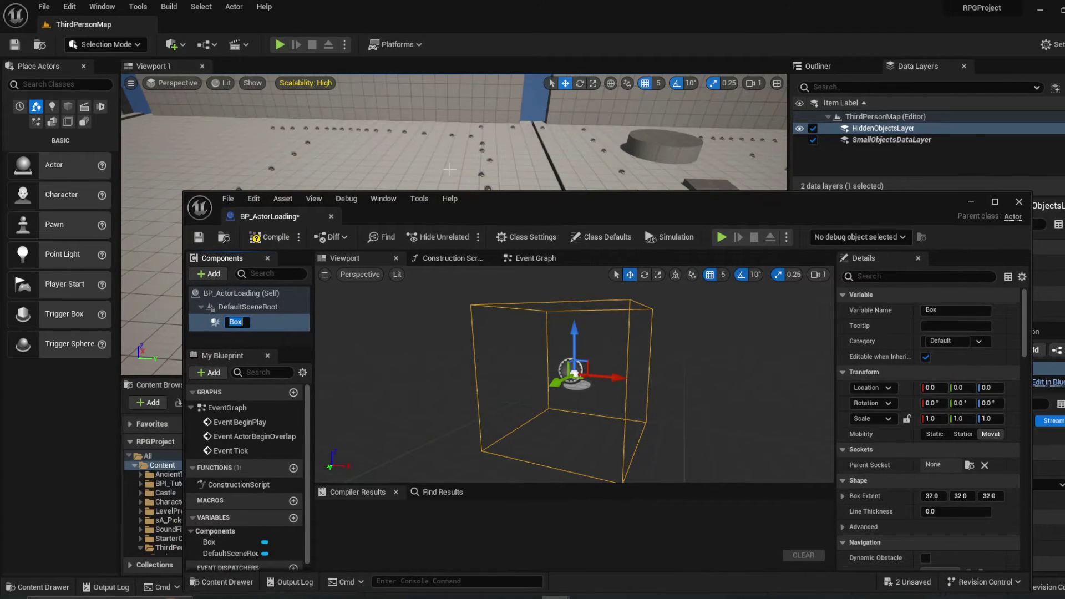
pyautogui.click(269, 237)
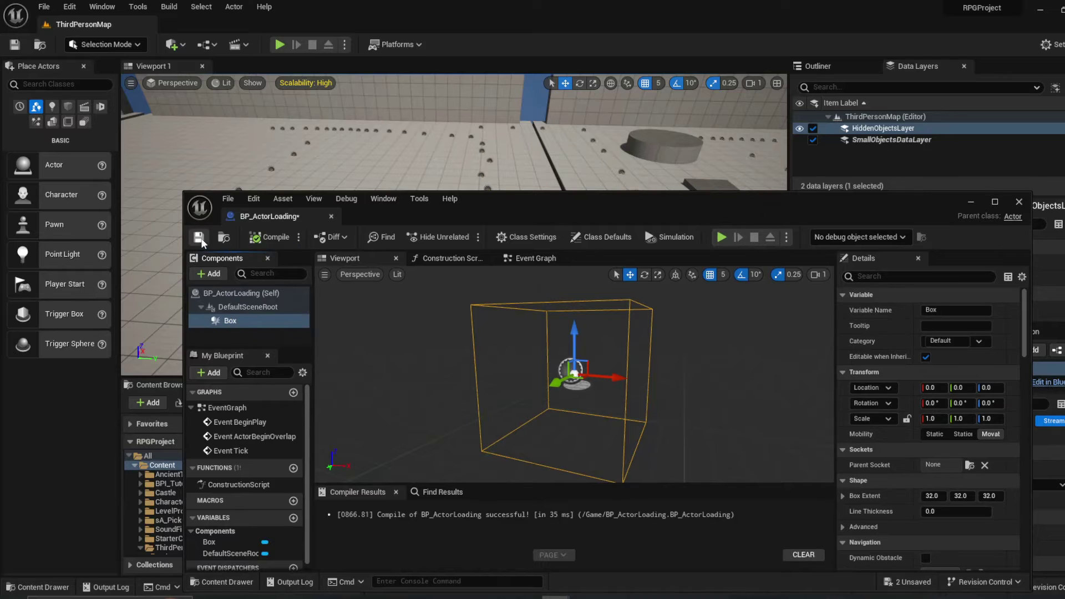
# Save BP_ActorLoading and place an instance of it on the floor of ThirdPersonMap among the small objects
pyautogui.hotkey('ctrl', 's')
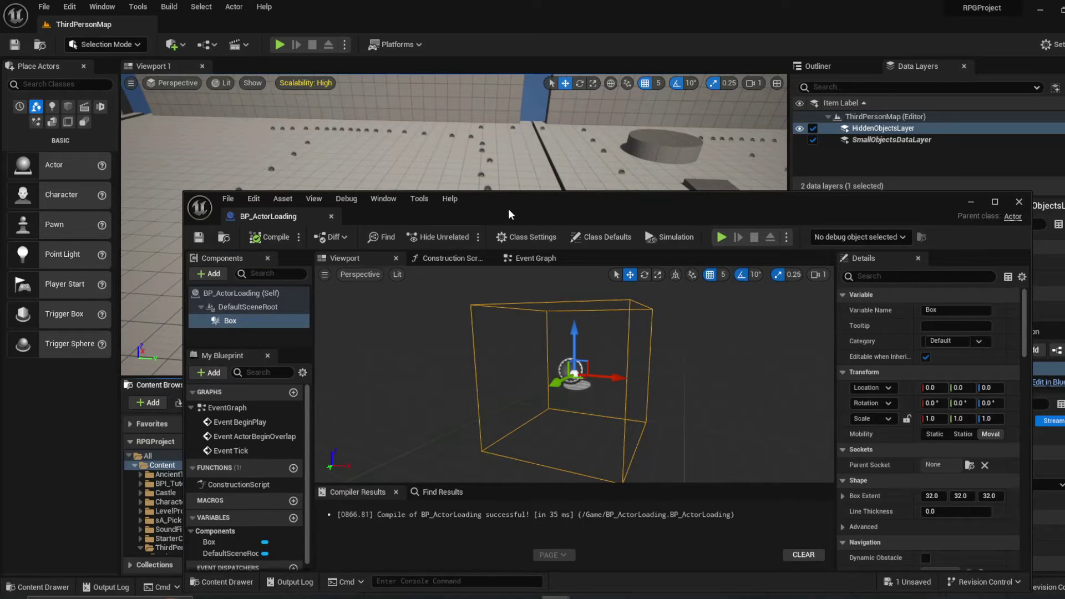
pyautogui.click(971, 203)
pyautogui.moveTo(389, 508); pyautogui.dragTo(450, 211)
pyautogui.moveTo(450, 211); pyautogui.dragTo(250, 195, button='right')
pyautogui.moveTo(388, 217); pyautogui.dragTo(366, 114, button='right')
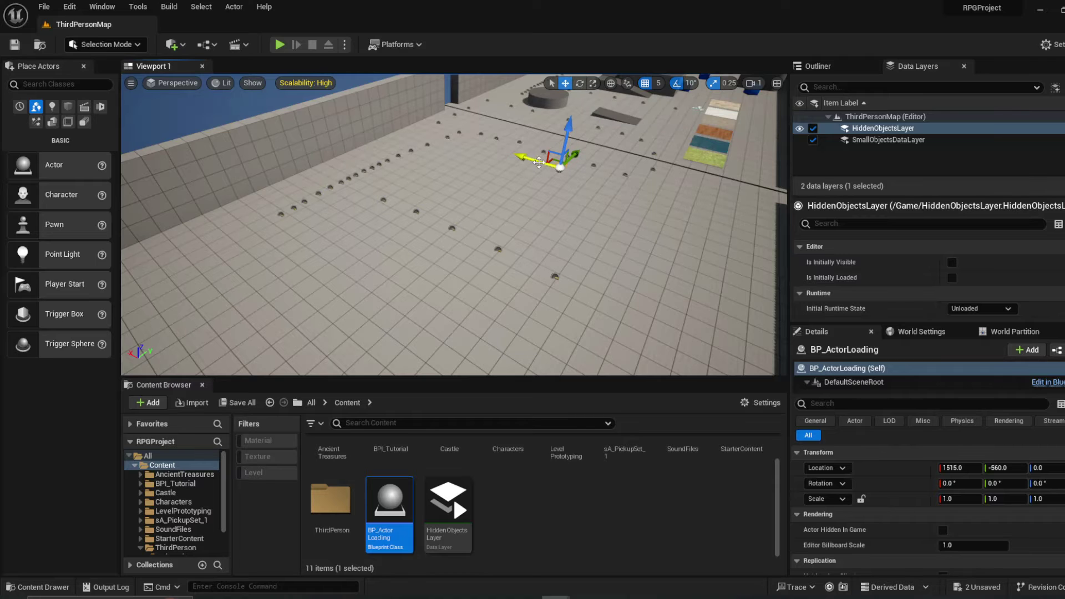
# Move the placed BP_ActorLoading actor across the floor to about X 1710, Y -735
pyautogui.moveTo(539, 162)
pyautogui.mouseDown()
pyautogui.moveTo(515, 154)
pyautogui.moveTo(535, 159)
pyautogui.mouseUp()
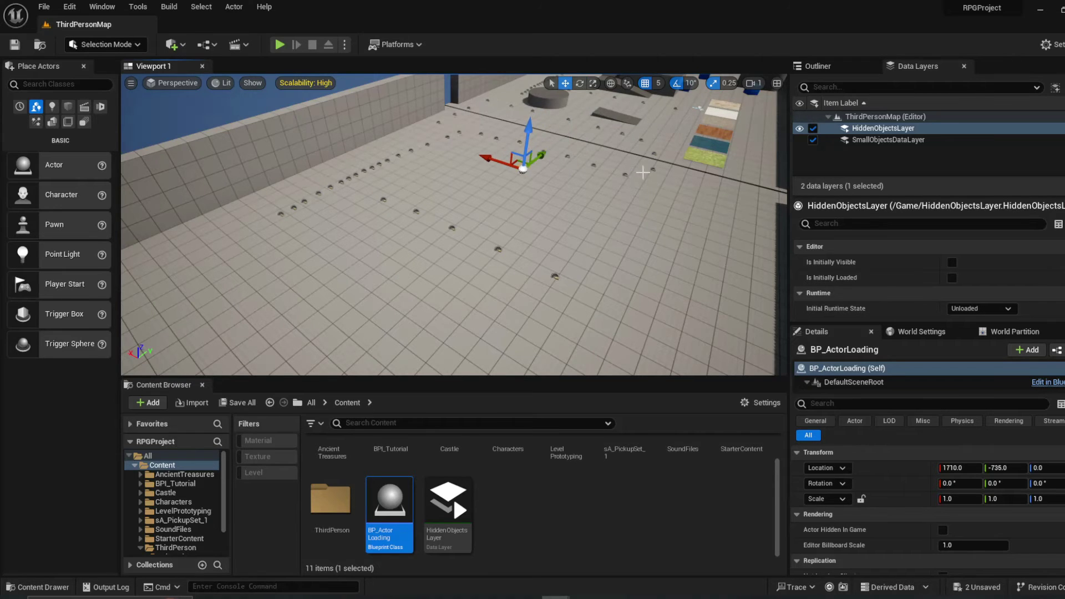
pyautogui.moveTo(643, 172)
pyautogui.mouseDown(button='right')
pyautogui.moveTo(532, 172)
pyautogui.moveTo(621, 177)
pyautogui.moveTo(646, 168)
pyautogui.mouseUp(button='right')
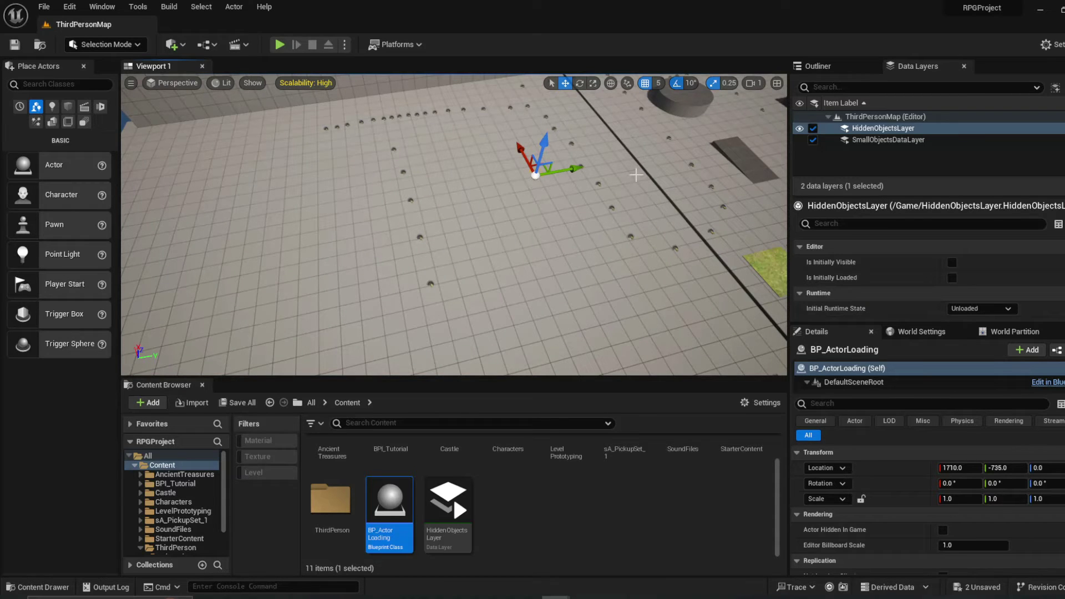
pyautogui.moveTo(635, 175)
pyautogui.mouseDown(button='right')
pyautogui.moveTo(609, 152)
pyautogui.moveTo(577, 158)
pyautogui.moveTo(627, 176)
pyautogui.mouseUp(button='right')
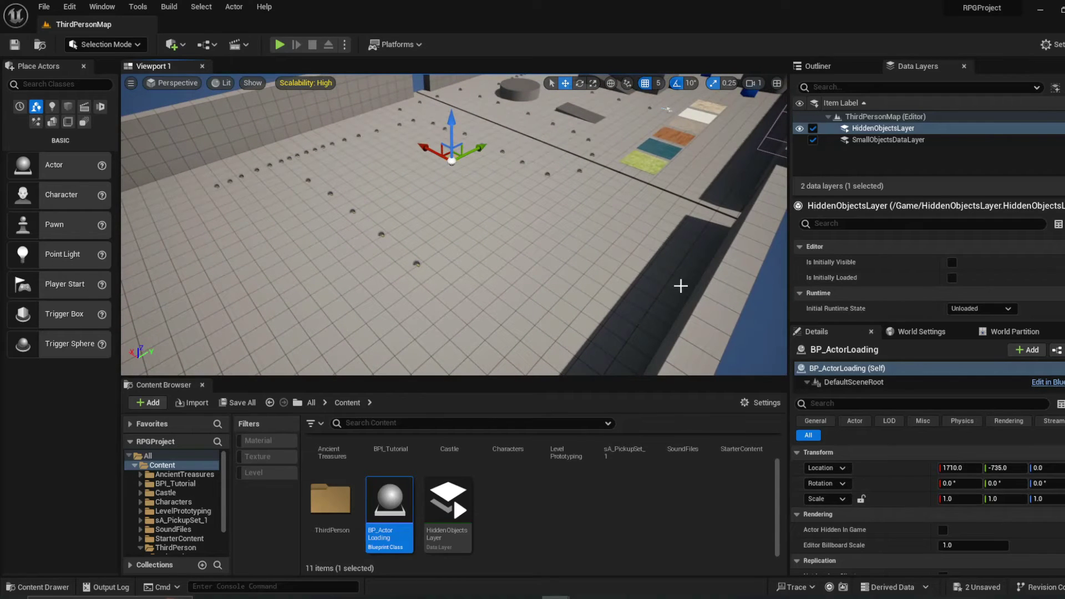
pyautogui.moveTo(476, 170)
pyautogui.mouseDown(button='right')
pyautogui.moveTo(516, 173)
pyautogui.moveTo(489, 166)
pyautogui.mouseUp(button='right')
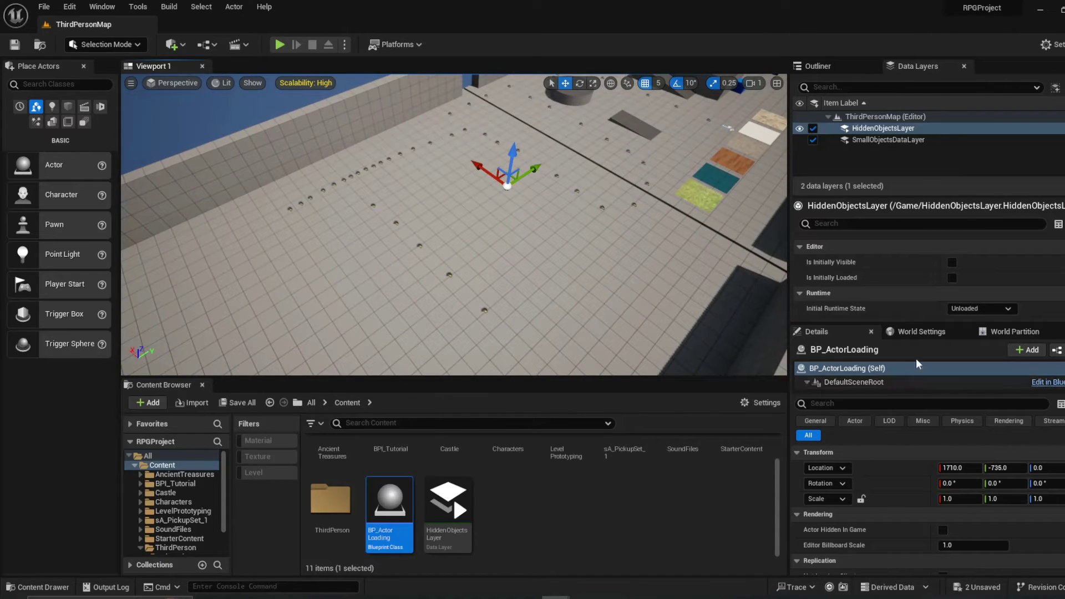
# Set the Box Extent of the Box component in BP_ActorLoading to 1000, 1000, 200
pyautogui.moveTo(555, 596)
pyautogui.click(584, 565)
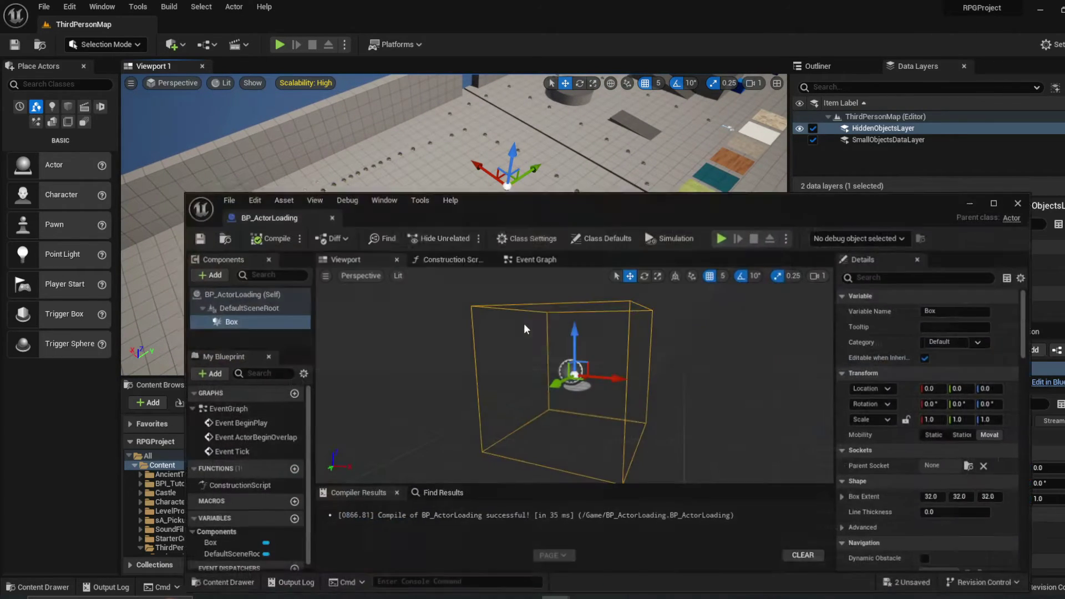
pyautogui.click(265, 333)
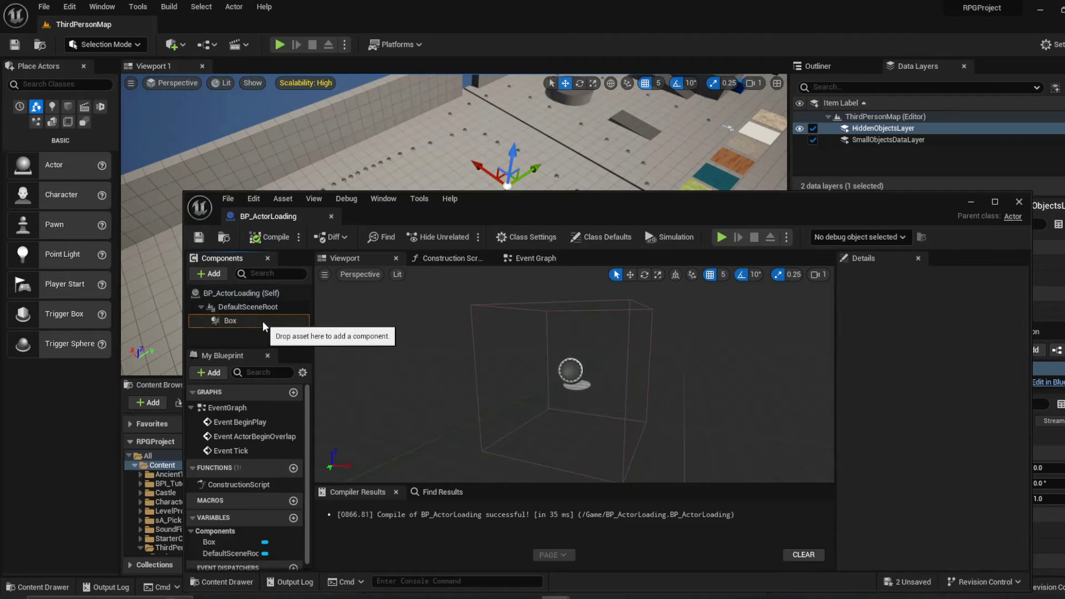
pyautogui.click(261, 321)
pyautogui.click(937, 496)
pyautogui.write('1000')
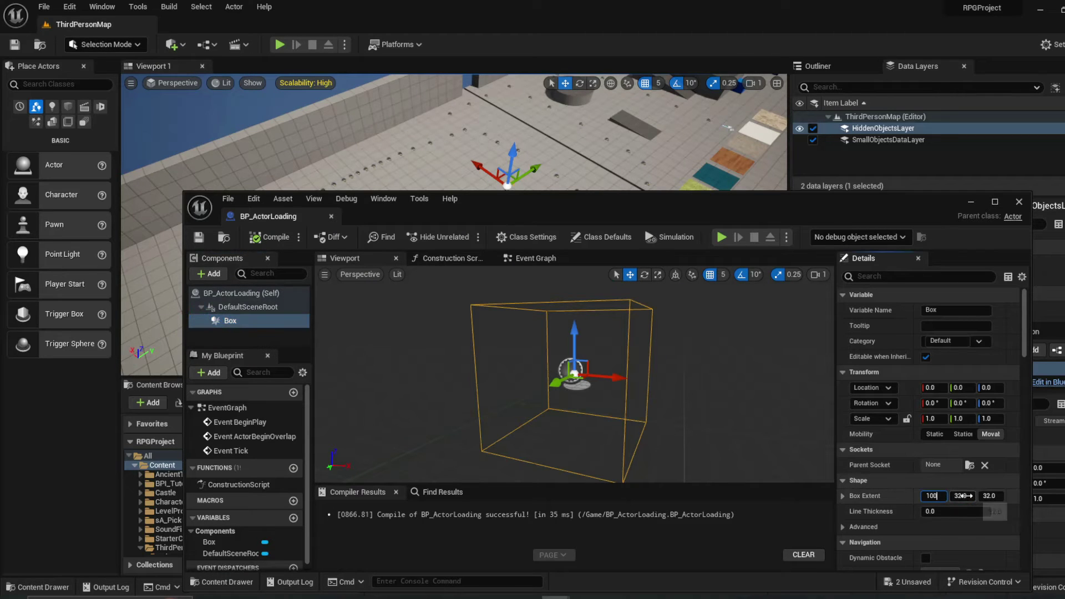
pyautogui.click(964, 496)
pyautogui.write('1000')
pyautogui.press('Tab')
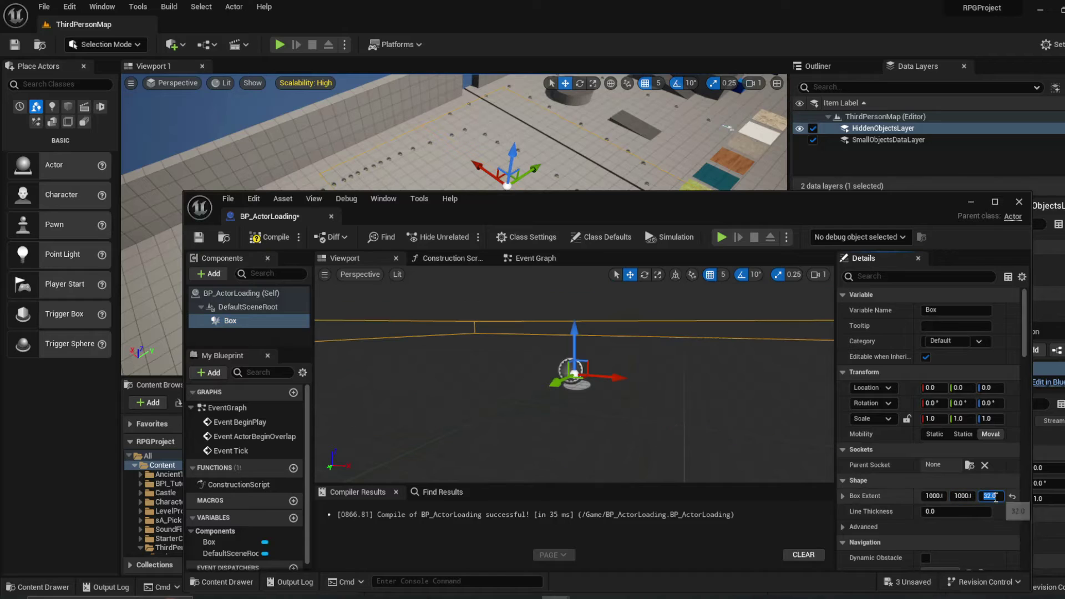
pyautogui.write('1')
pyautogui.write('200')
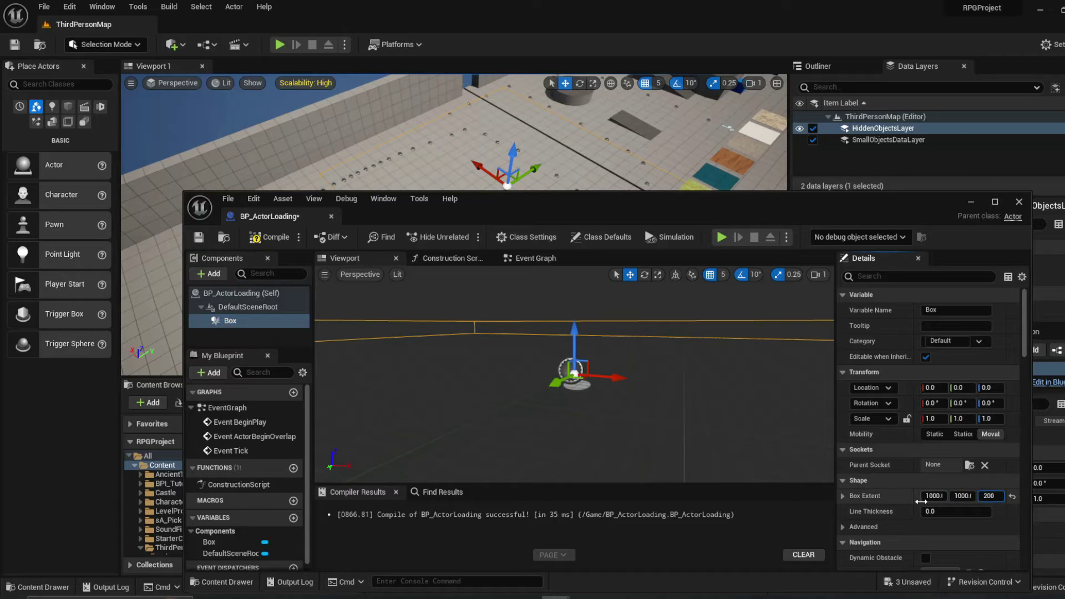
pyautogui.press('Return')
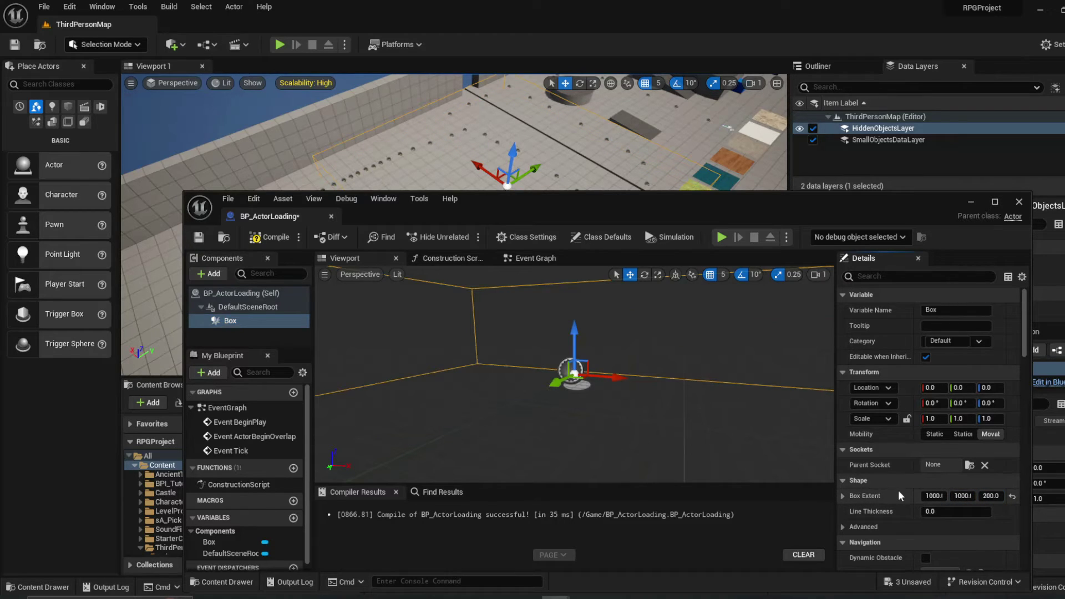
# Set the X and Y values of the Box Extent to 1500, and compile and save the blueprint
pyautogui.click(933, 495)
pyautogui.write('1500')
pyautogui.click(962, 495)
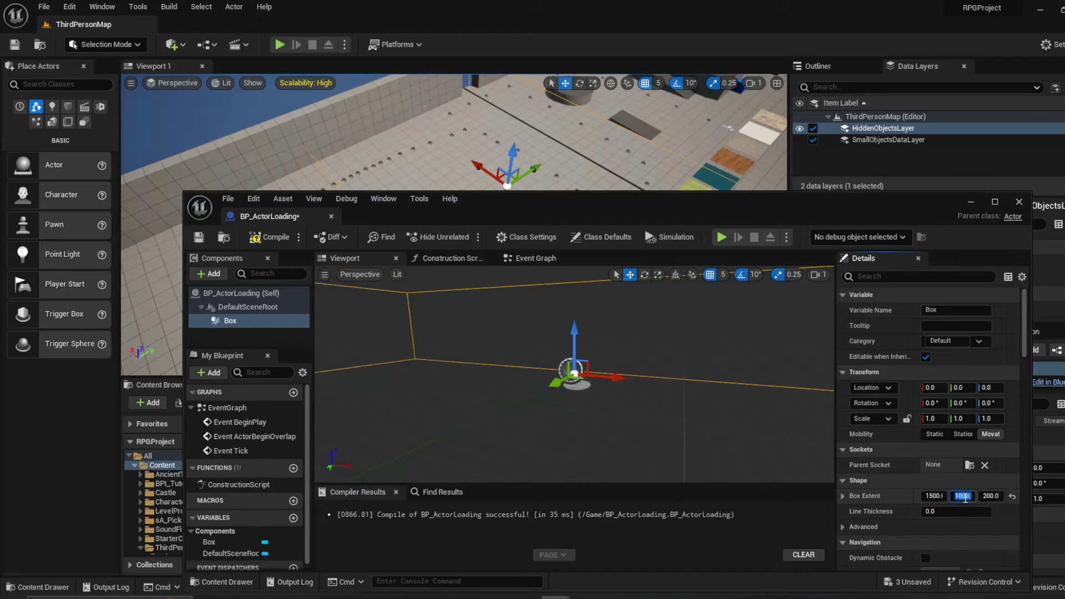
pyautogui.write('1500')
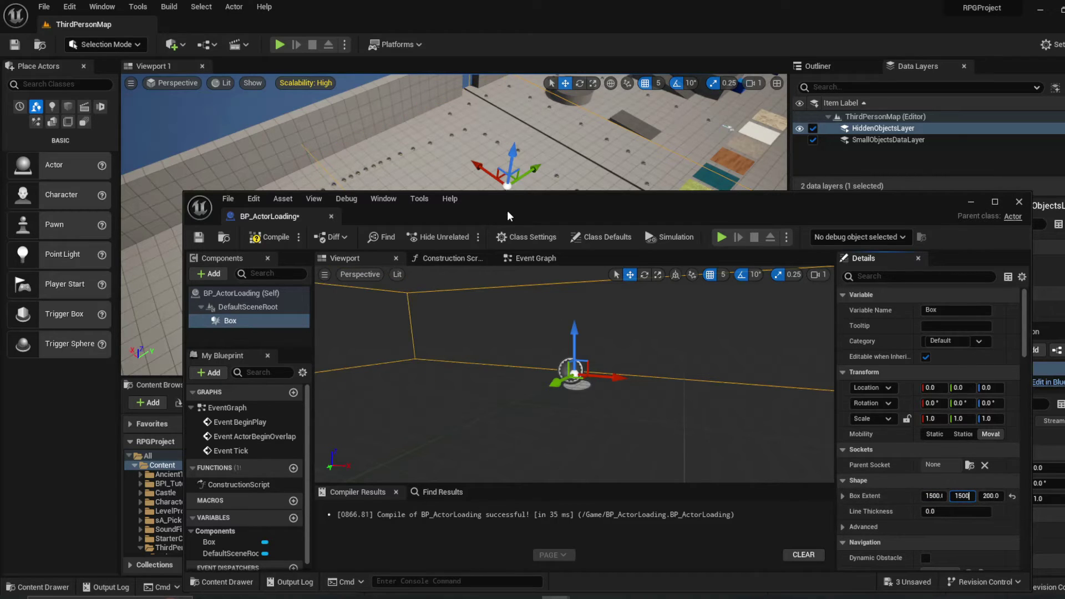
pyautogui.click(265, 237)
pyautogui.click(228, 199)
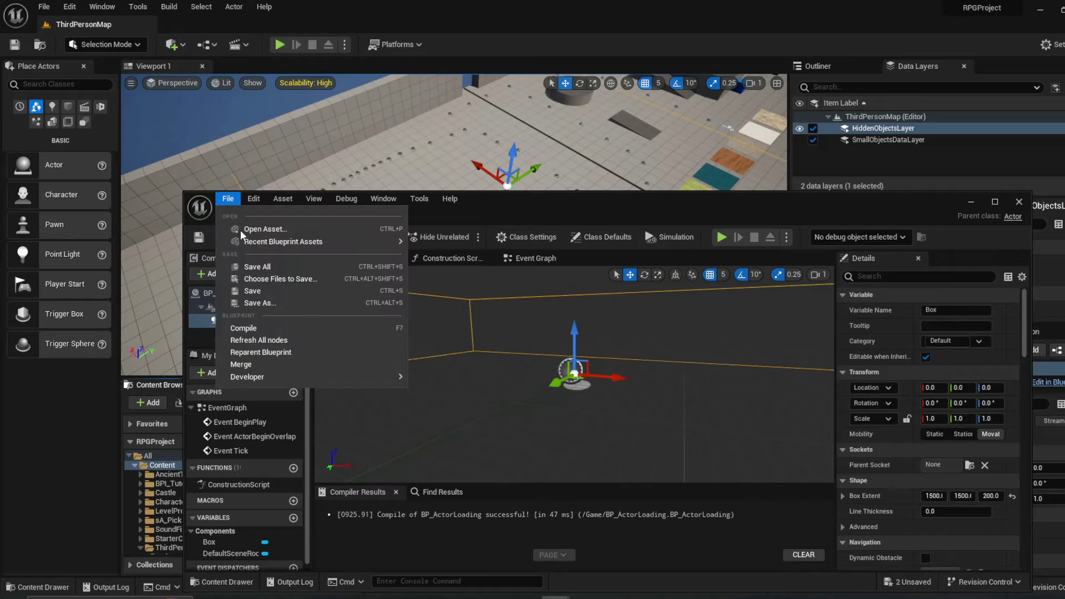
pyautogui.click(256, 267)
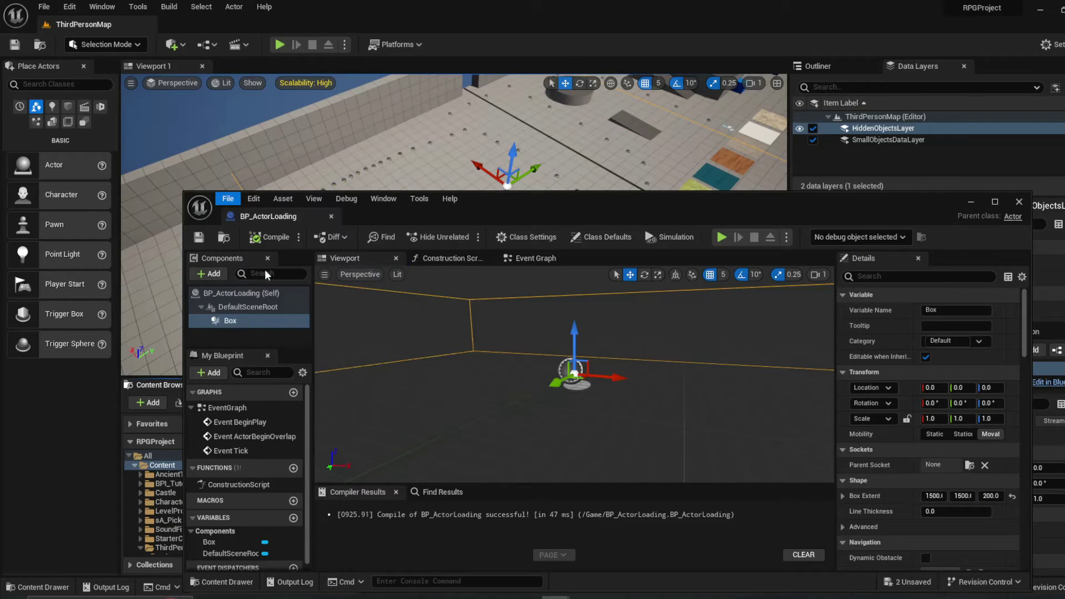
# Reposition the BP_ActorLoading actor in the level along the X axis to about X 2105
pyautogui.click(971, 202)
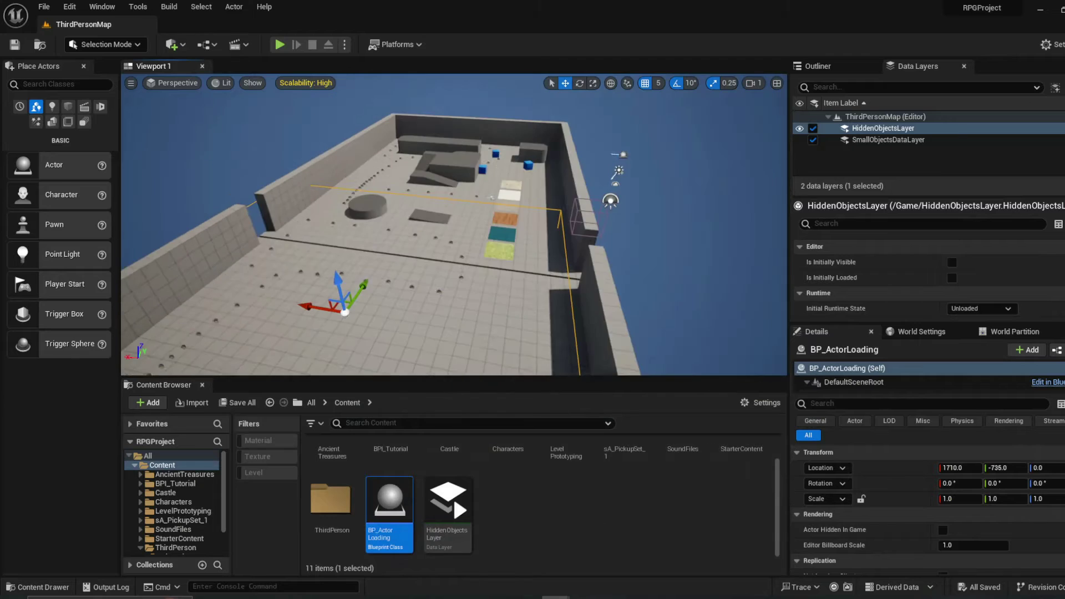
pyautogui.moveTo(441, 265); pyautogui.dragTo(373, 242)
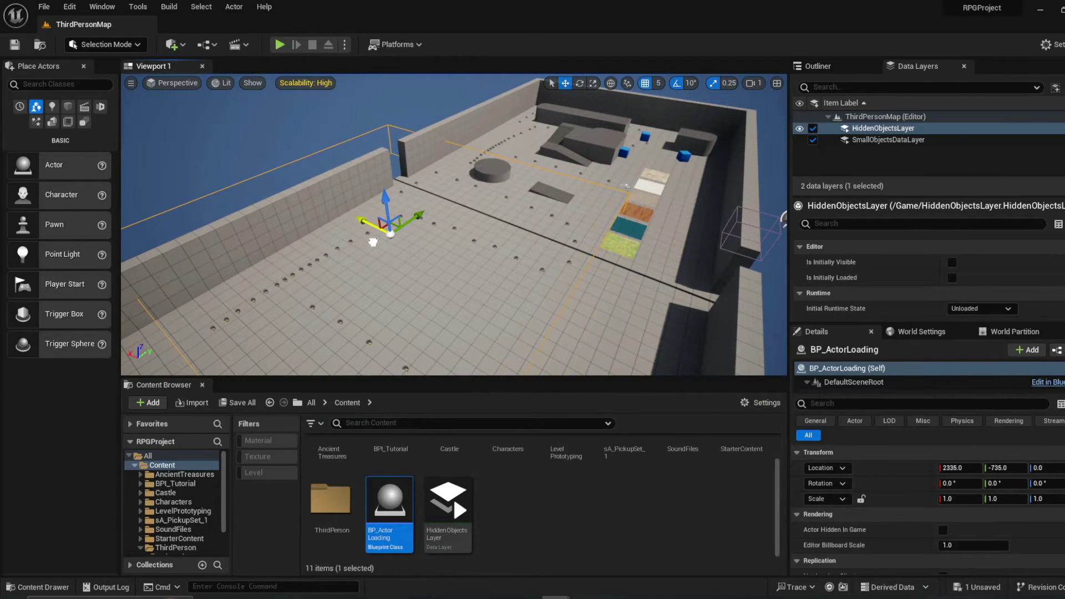
pyautogui.moveTo(431, 249); pyautogui.dragTo(460, 149, button='right')
pyautogui.moveTo(463, 142); pyautogui.dragTo(479, 157)
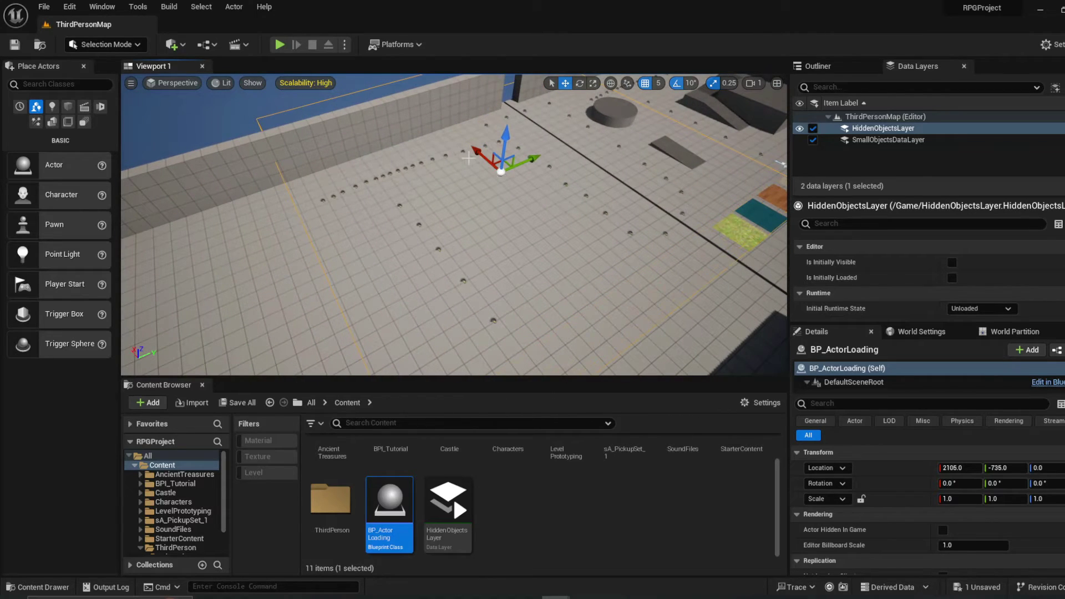
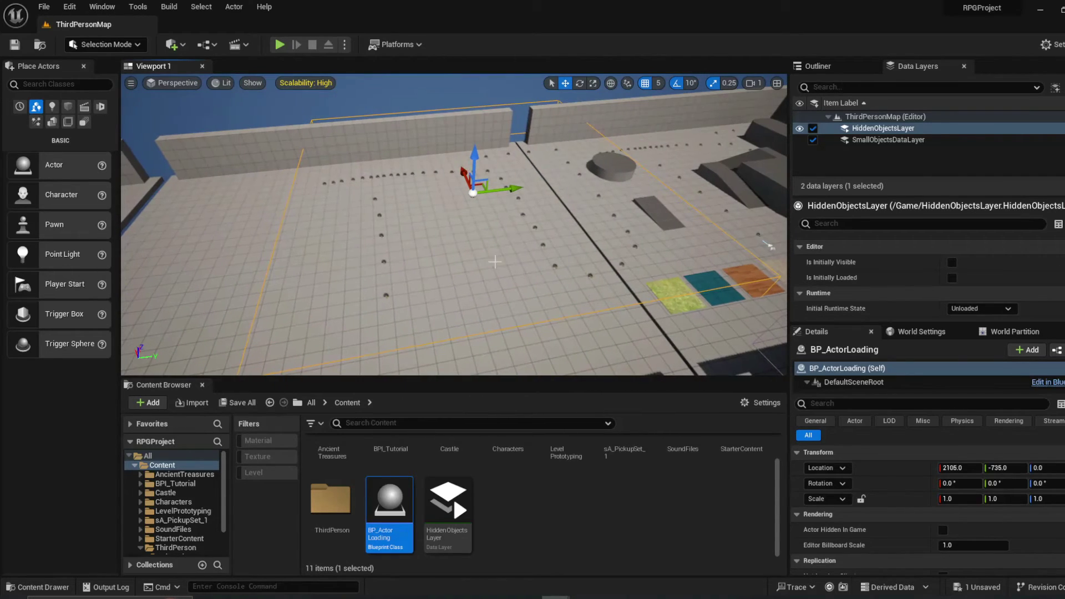
# Delete the default BeginPlay, ActorBeginOverlap and Tick event nodes from the Event Graph of BP_ActorLoading
pyautogui.moveTo(555, 597)
pyautogui.click(616, 540)
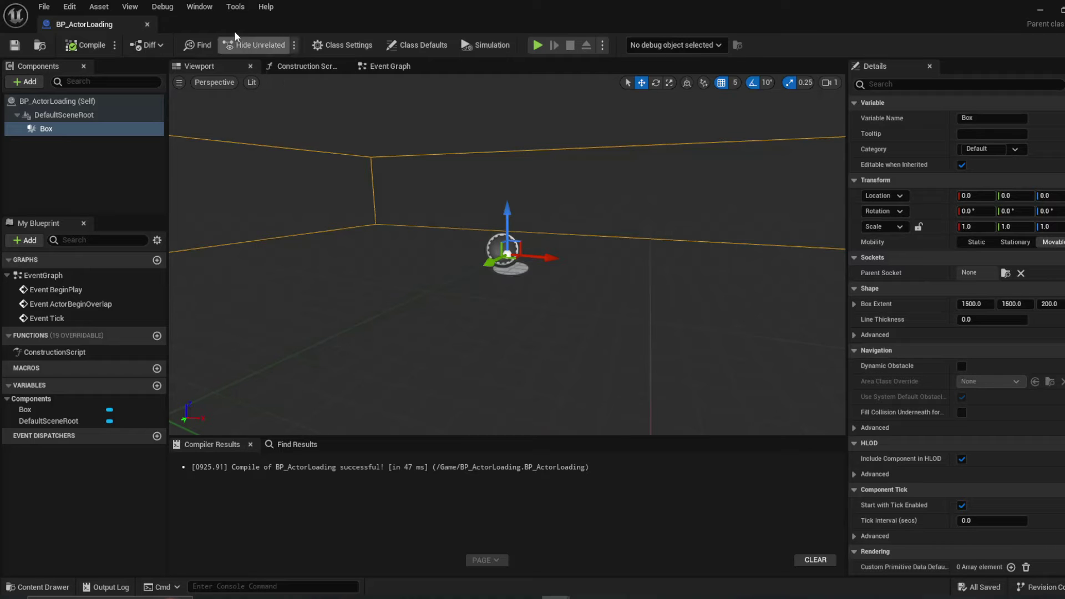
pyautogui.click(368, 68)
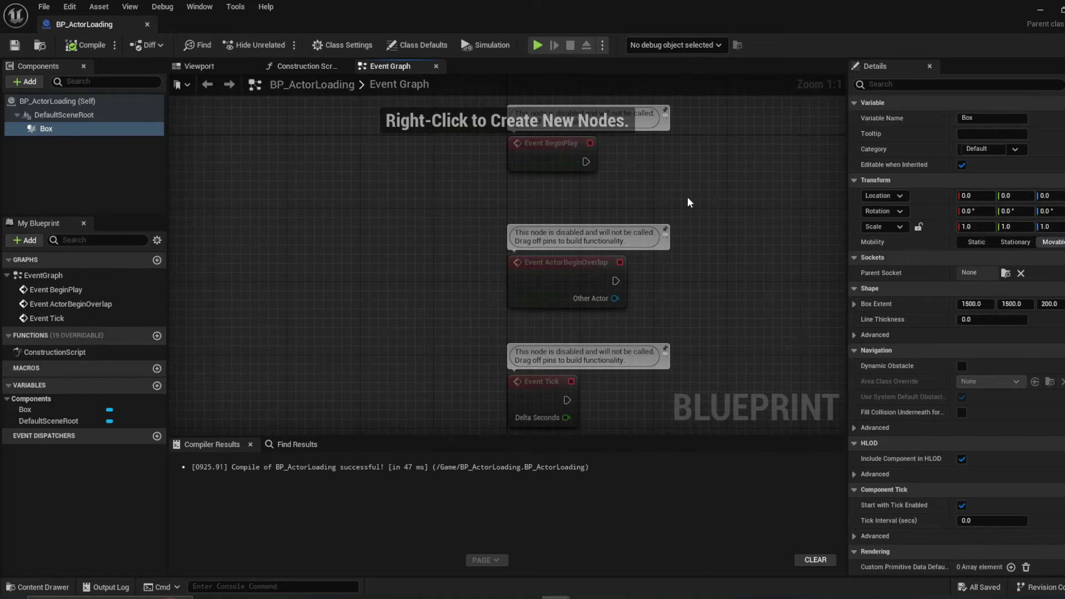
pyautogui.moveTo(458, 139); pyautogui.dragTo(563, 383)
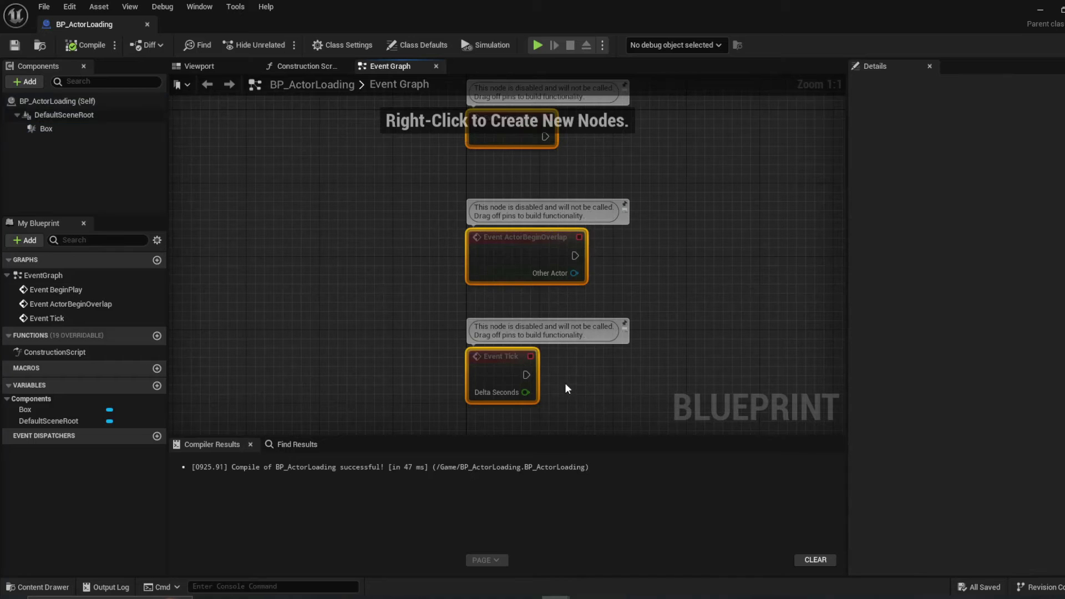
pyautogui.press('Delete')
pyautogui.scroll(-2, 269, 230)
# Add an On Component Begin Overlap event for the Box component to the Event Graph
pyautogui.click(76, 129)
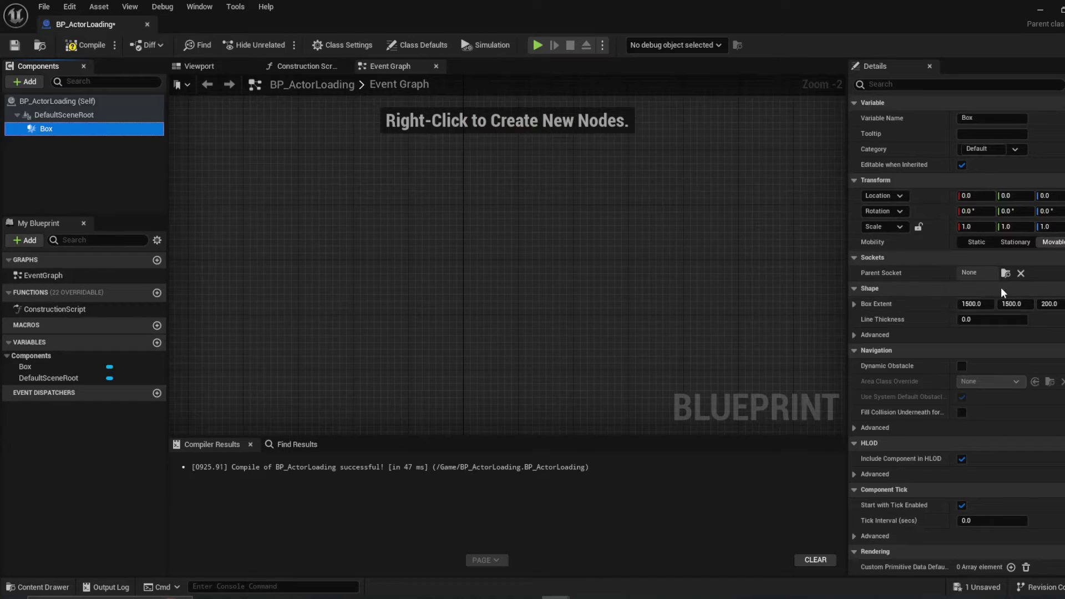
pyautogui.scroll(-5, 1017, 331)
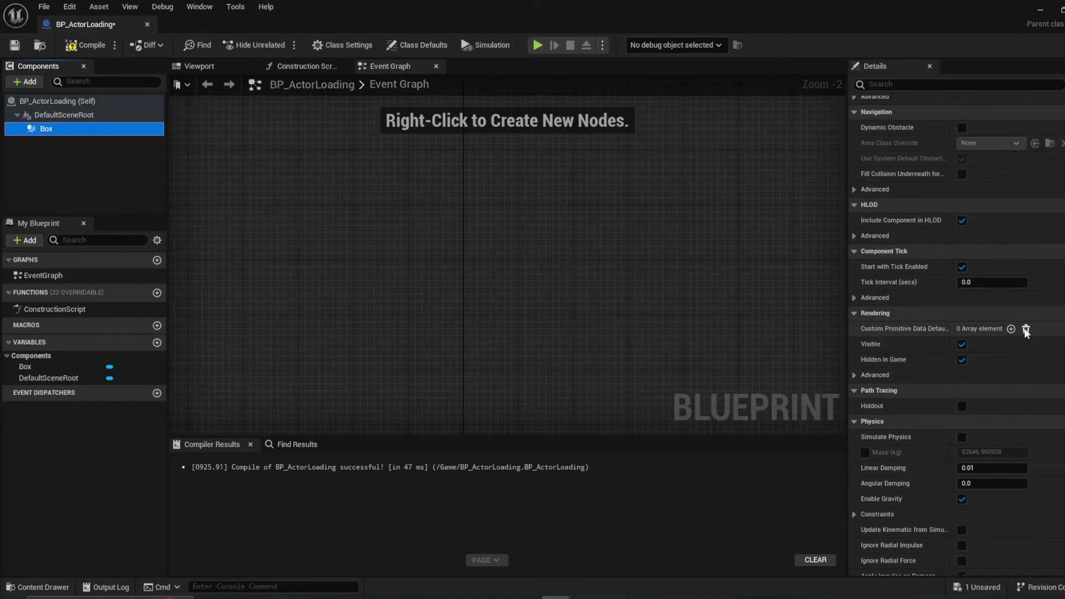
pyautogui.scroll(5, 1017, 332)
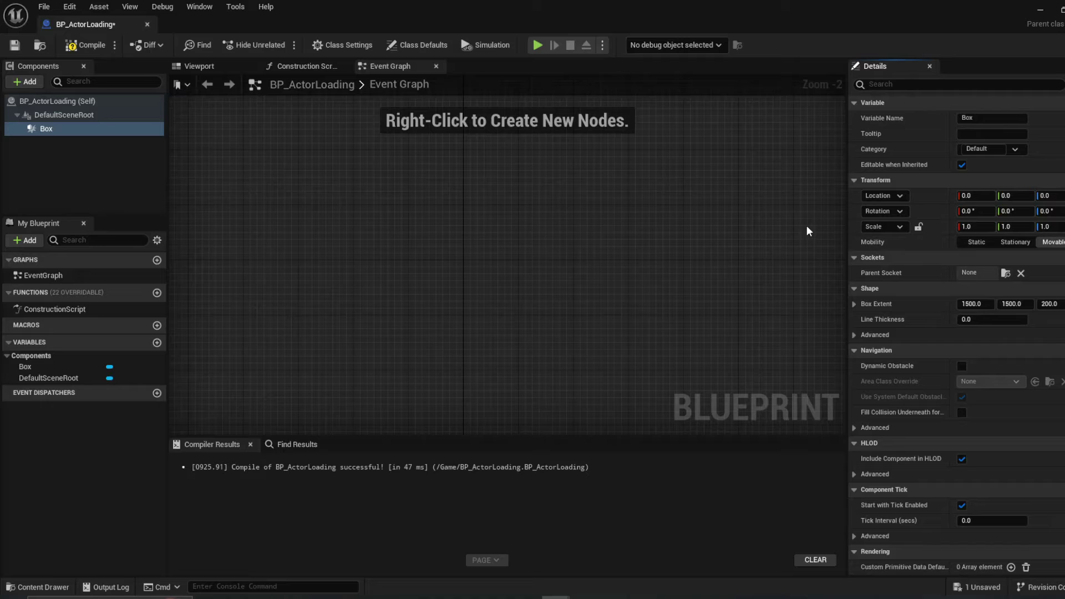
pyautogui.scroll(-8, 982, 327)
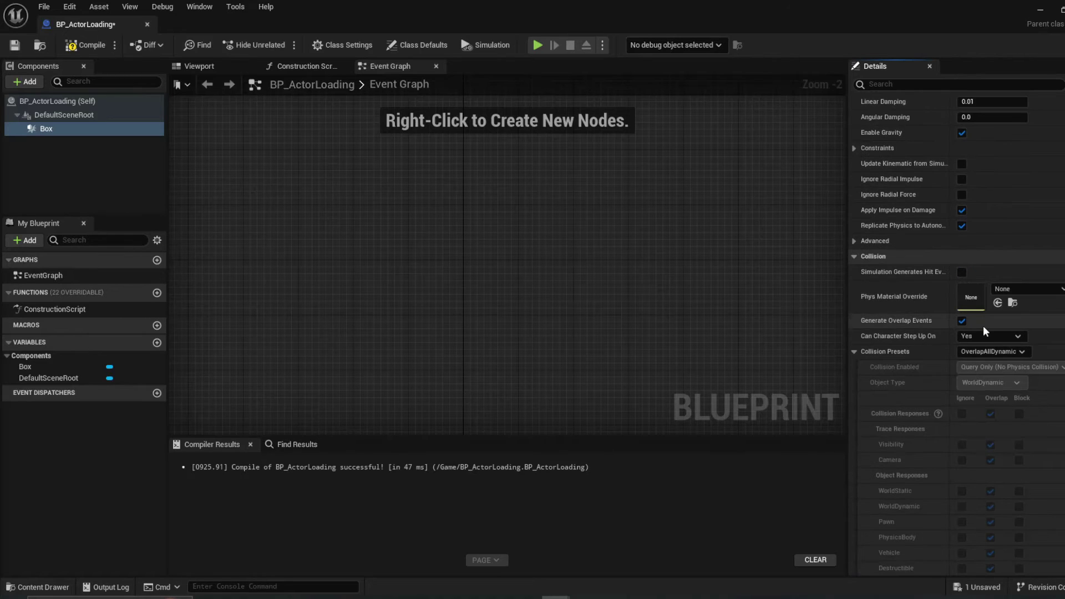
pyautogui.scroll(-3, 996, 355)
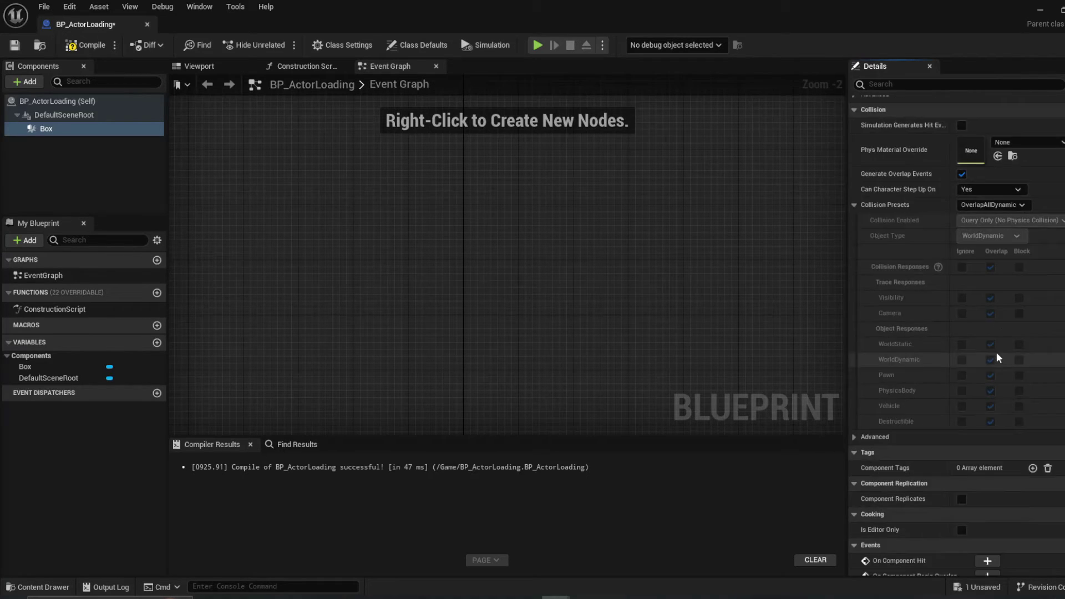
pyautogui.scroll(-5, 996, 354)
pyautogui.click(988, 301)
pyautogui.scroll(2, 521, 230)
pyautogui.scroll(-3, 627, 233)
pyautogui.moveTo(718, 234); pyautogui.dragTo(567, 232, button='right')
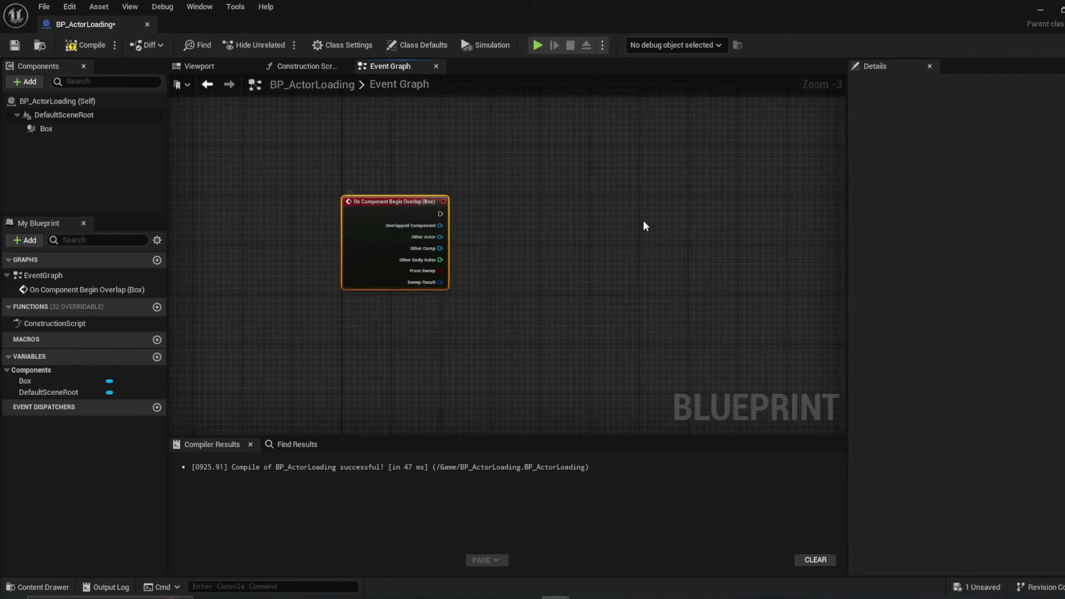
# Add an On Component End Overlap event for the Box below the Begin Overlap node, and compile and save the blueprint
pyautogui.click(91, 132)
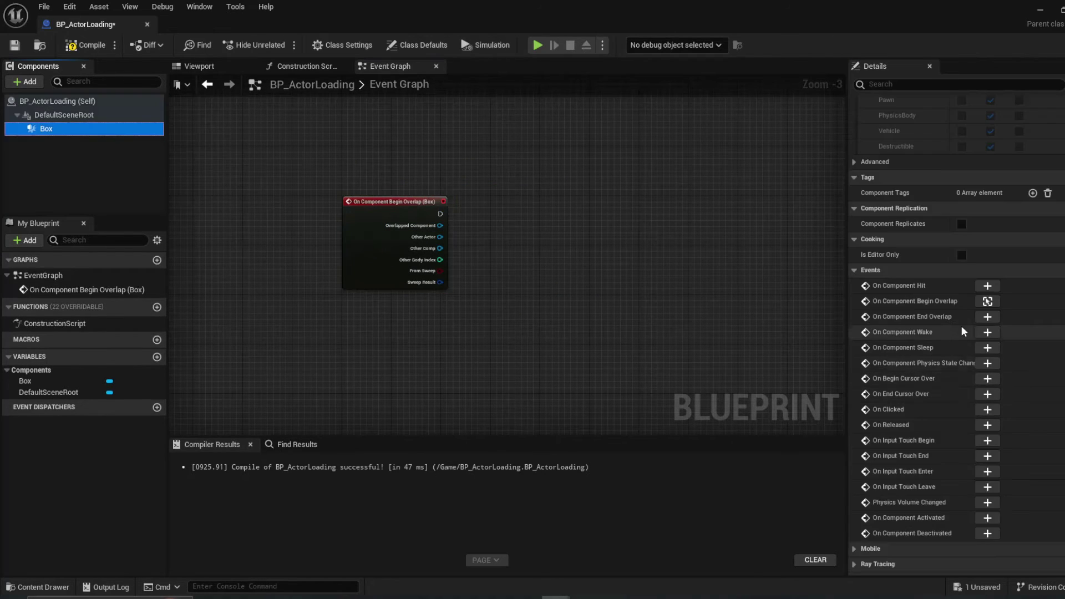
pyautogui.click(987, 316)
pyautogui.scroll(3, 444, 299)
pyautogui.moveTo(499, 224); pyautogui.dragTo(504, 250)
pyautogui.moveTo(731, 242); pyautogui.dragTo(582, 306, button='right')
pyautogui.scroll(-1, 631, 304)
pyautogui.click(683, 280)
pyautogui.scroll(-2, 573, 272)
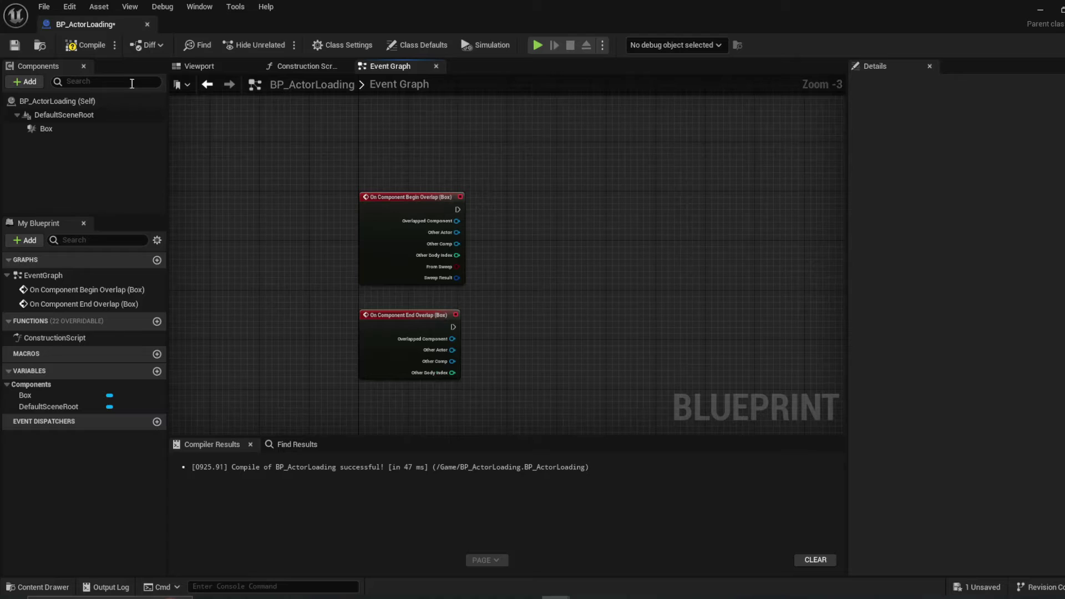
pyautogui.click(72, 47)
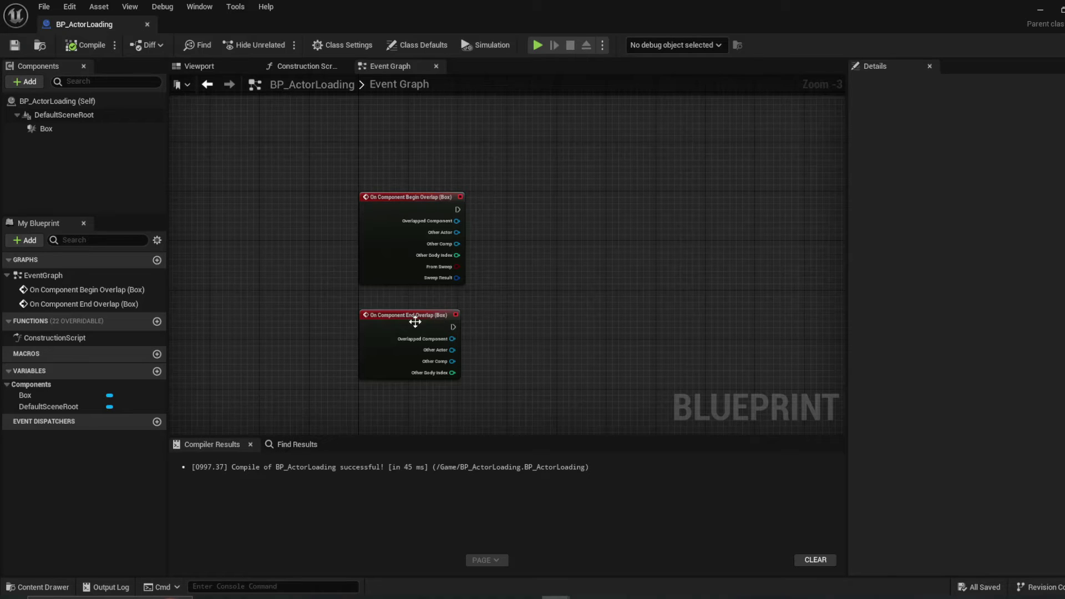
# Add an Equal node fed by the Other Actor output of the On Component Begin Overlap event
pyautogui.moveTo(534, 245); pyautogui.dragTo(483, 264, button='right')
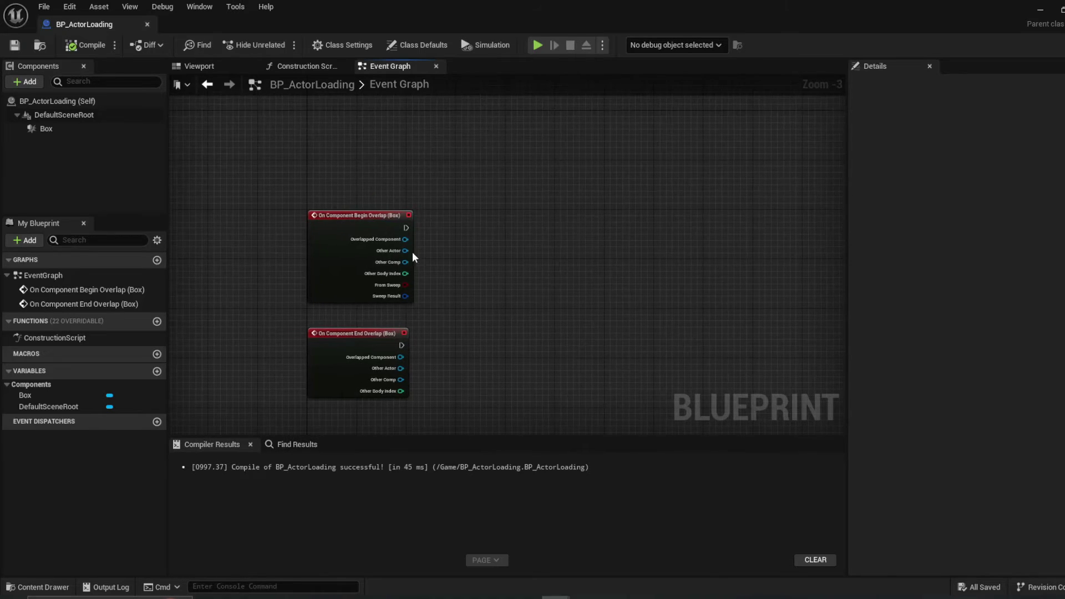
pyautogui.moveTo(405, 251); pyautogui.dragTo(462, 251)
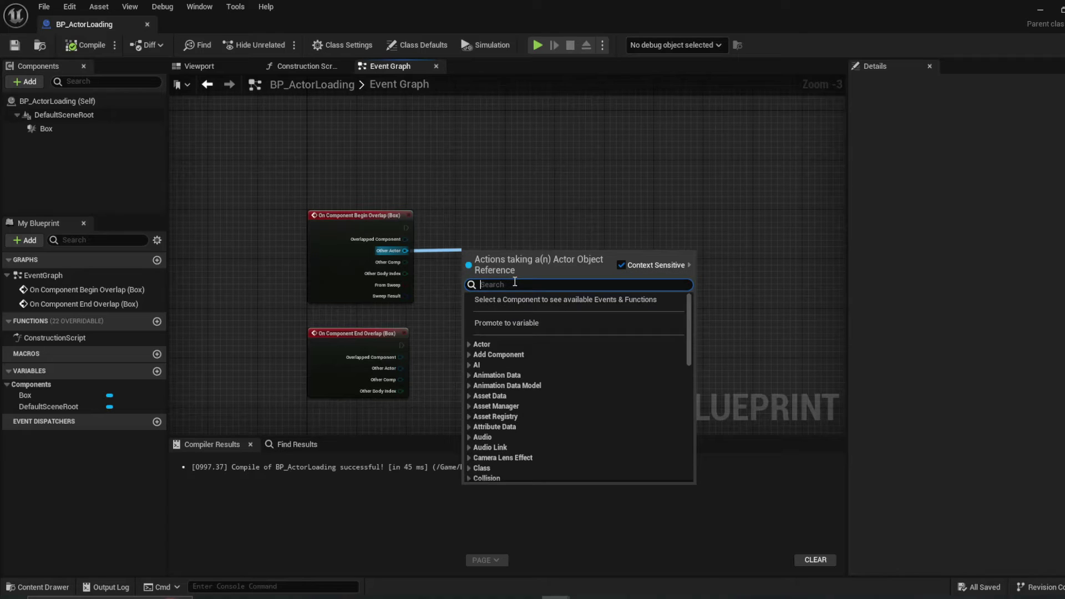
pyautogui.write('+')
pyautogui.press('BackSpace')
pyautogui.write('=')
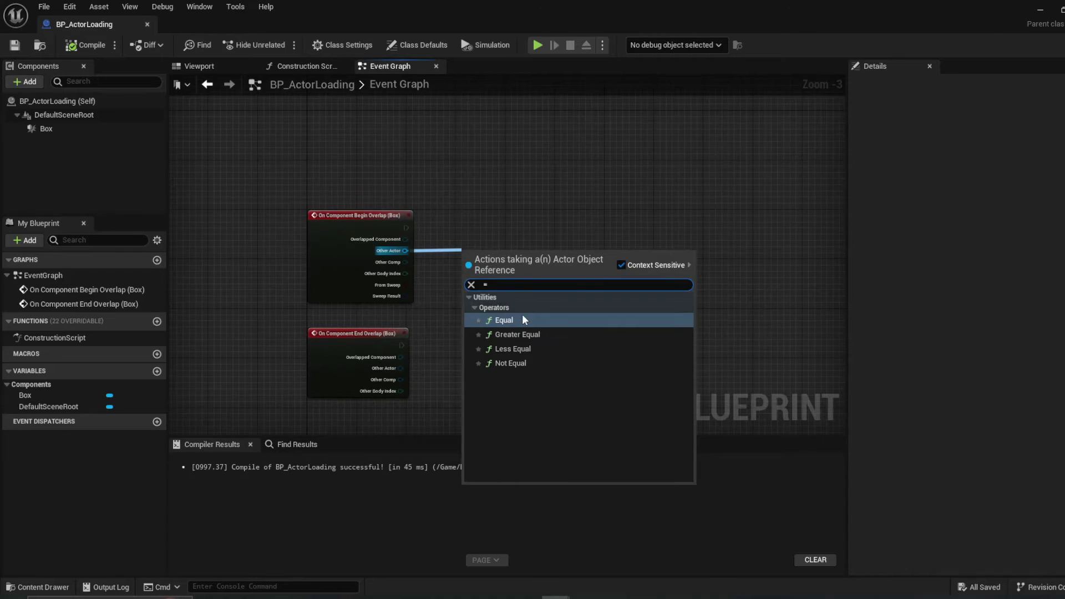
pyautogui.click(523, 316)
# Feed the Equal node's second input from a Get Player Character node, placed between the two overlap events
pyautogui.moveTo(487, 256); pyautogui.dragTo(479, 291)
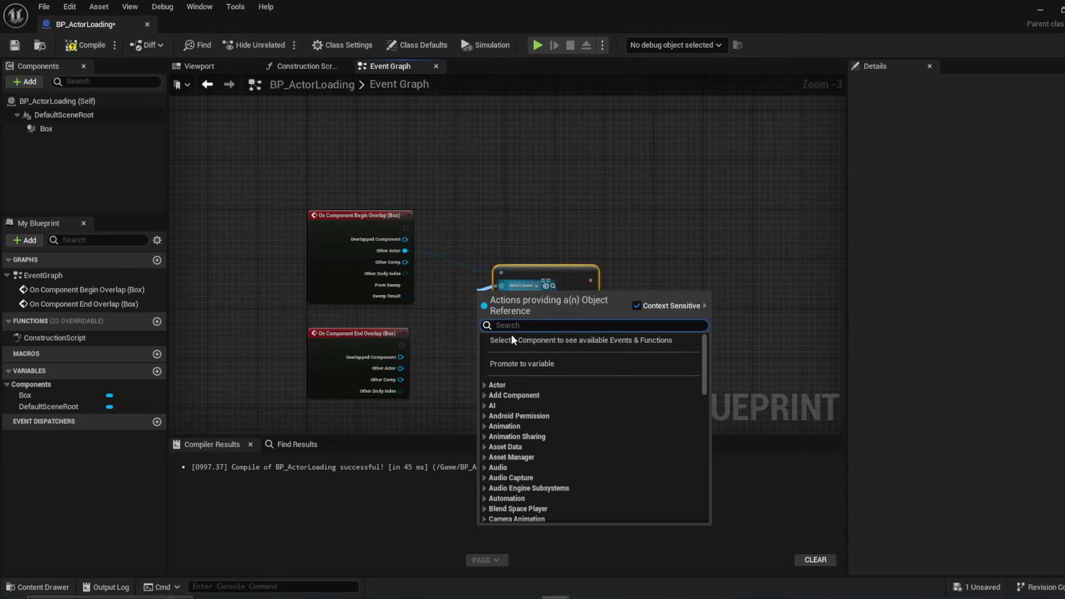
pyautogui.write('Get play')
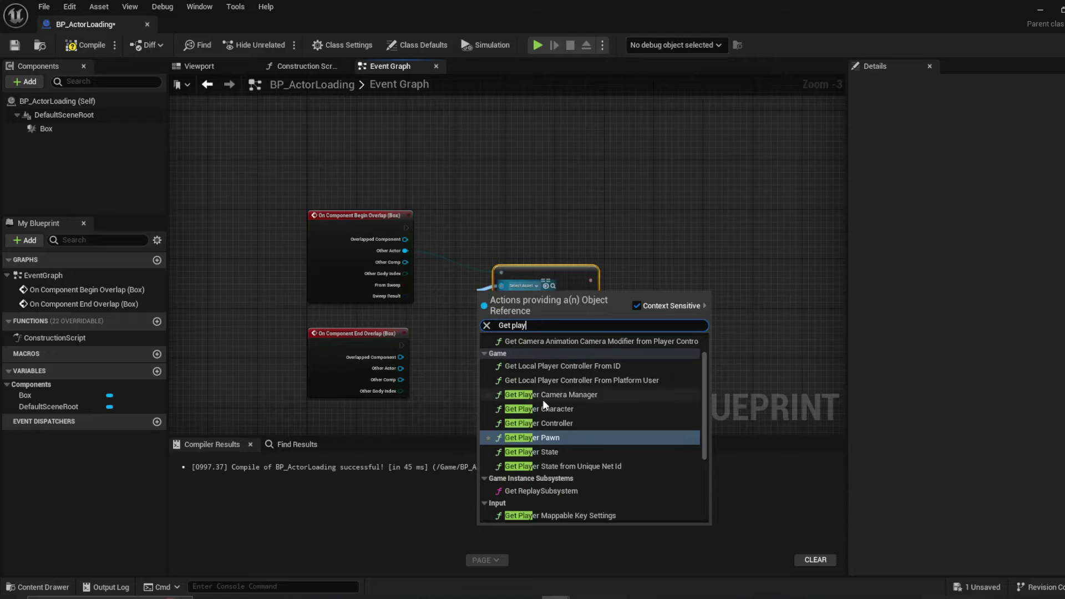
pyautogui.click(548, 409)
pyautogui.moveTo(456, 309); pyautogui.dragTo(321, 313)
pyautogui.moveTo(281, 210); pyautogui.dragTo(370, 301)
pyautogui.click(430, 312)
# Add a Branch driven by the Equal result, connect it to the Begin Overlap execution output, and align the nodes
pyautogui.moveTo(541, 278); pyautogui.dragTo(554, 228)
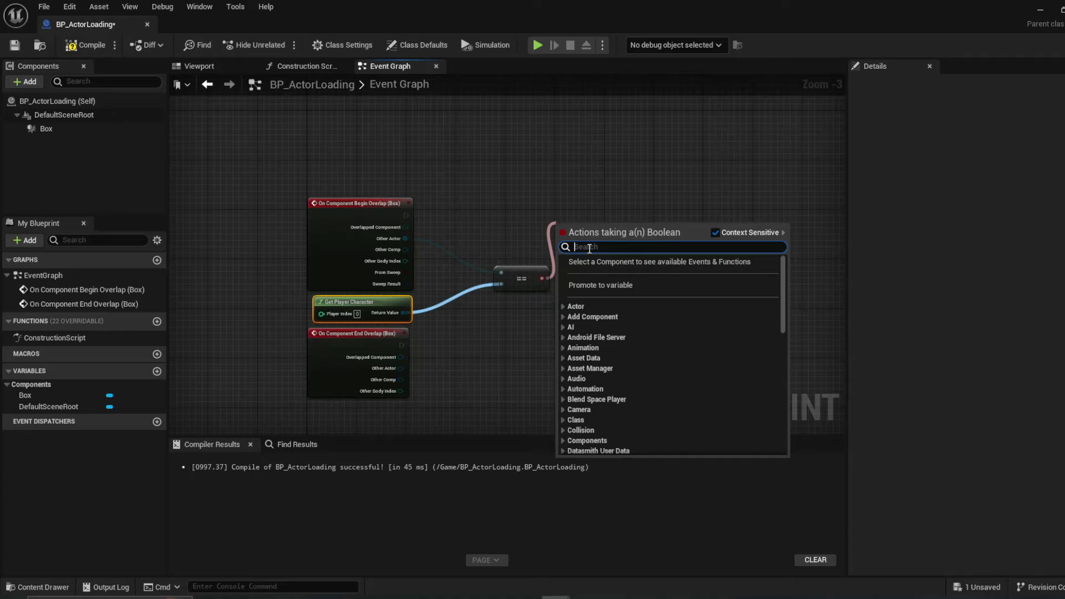
pyautogui.write('ra')
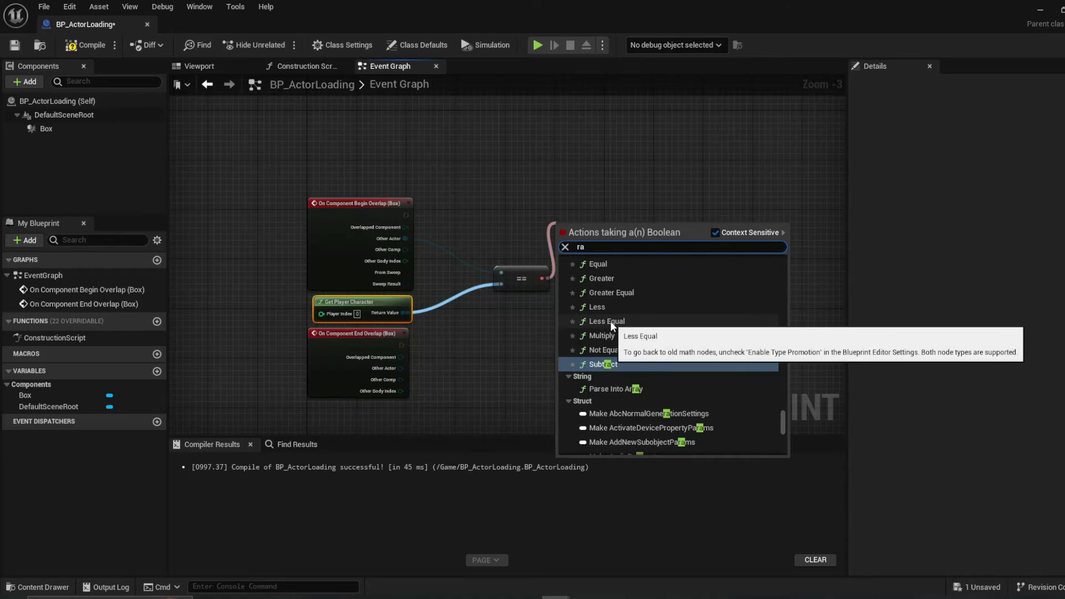
pyautogui.press('BackSpace')
pyautogui.press('BackSpace')
pyautogui.write('bra')
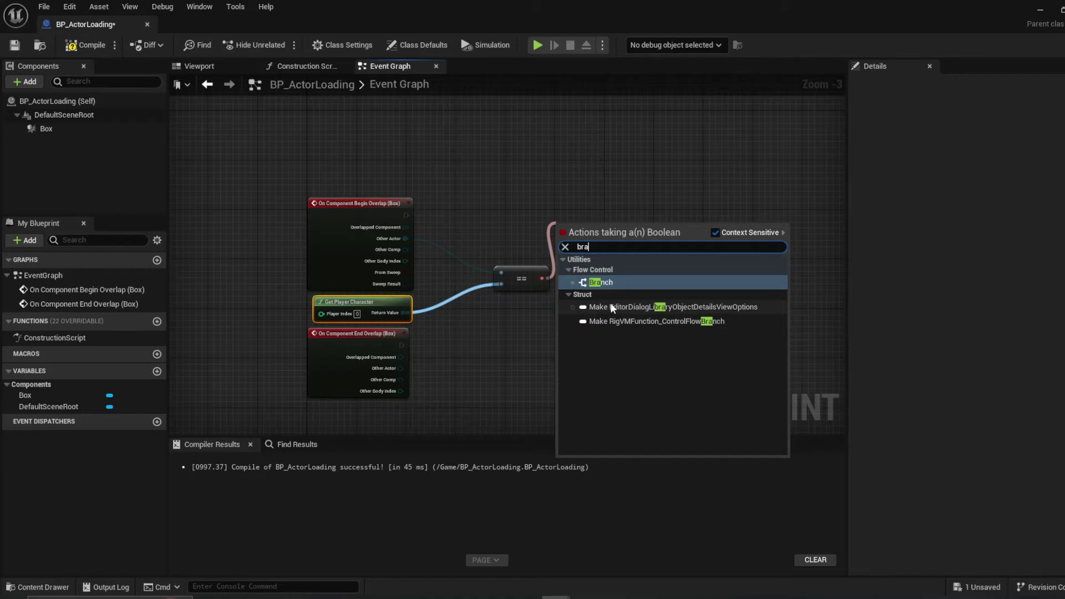
pyautogui.click(604, 281)
pyautogui.moveTo(570, 226); pyautogui.dragTo(408, 215)
pyautogui.moveTo(591, 225); pyautogui.dragTo(594, 213)
pyautogui.click(679, 281)
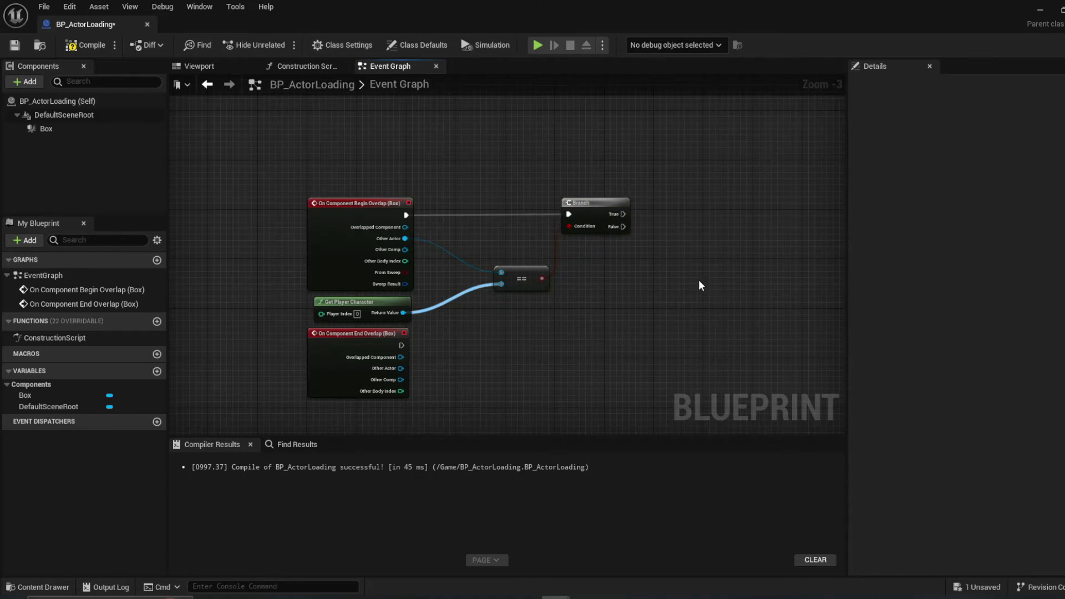
pyautogui.moveTo(679, 286); pyautogui.dragTo(550, 310, button='right')
pyautogui.moveTo(454, 240); pyautogui.dragTo(473, 241)
pyautogui.moveTo(542, 285); pyautogui.dragTo(560, 295)
# Add a Get Data Layer Manager node on the Branch's True output and search its data layer functions
pyautogui.moveTo(541, 247); pyautogui.dragTo(434, 253, button='right')
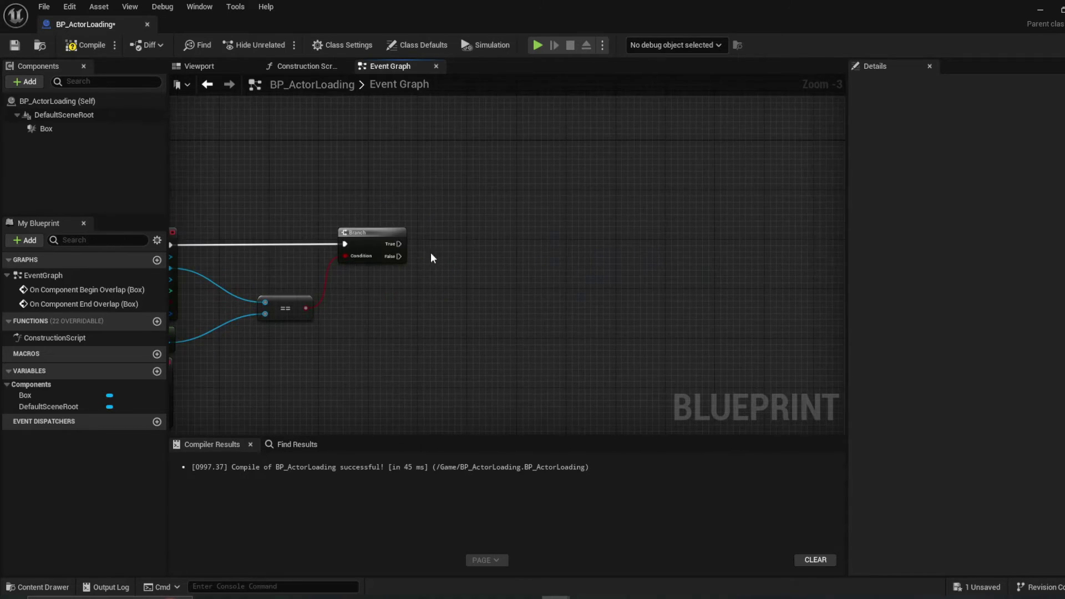
pyautogui.moveTo(408, 245); pyautogui.dragTo(485, 245)
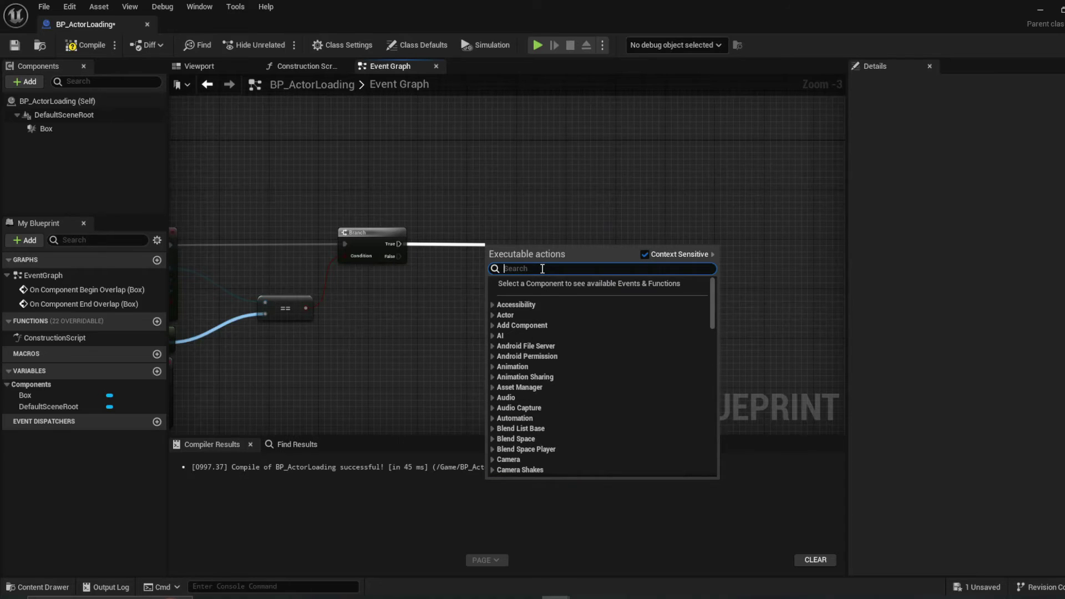
pyautogui.write('Datalayer')
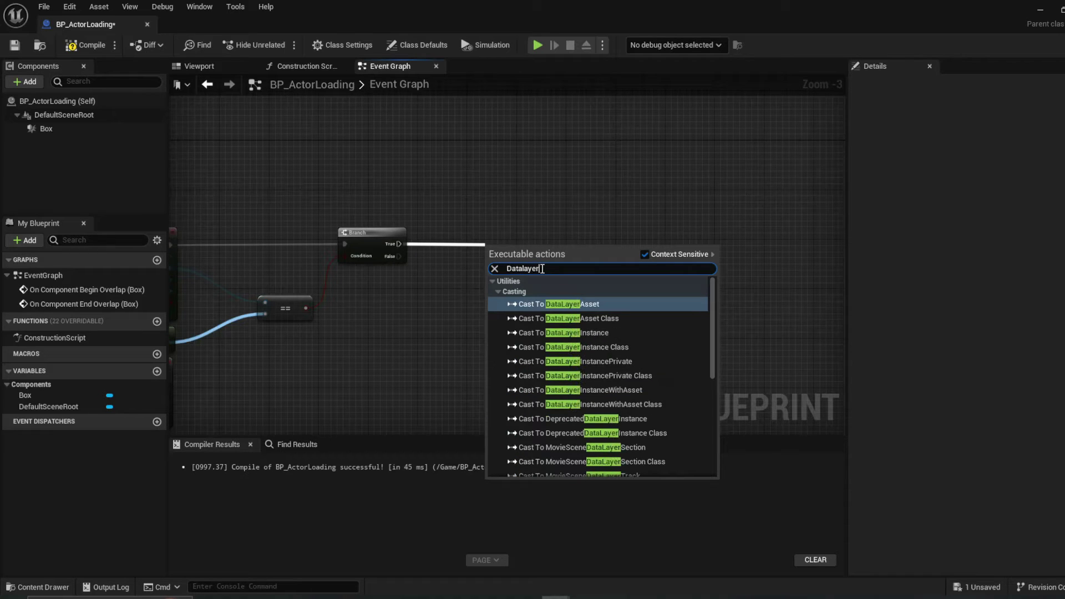
pyautogui.scroll(-10, 631, 304)
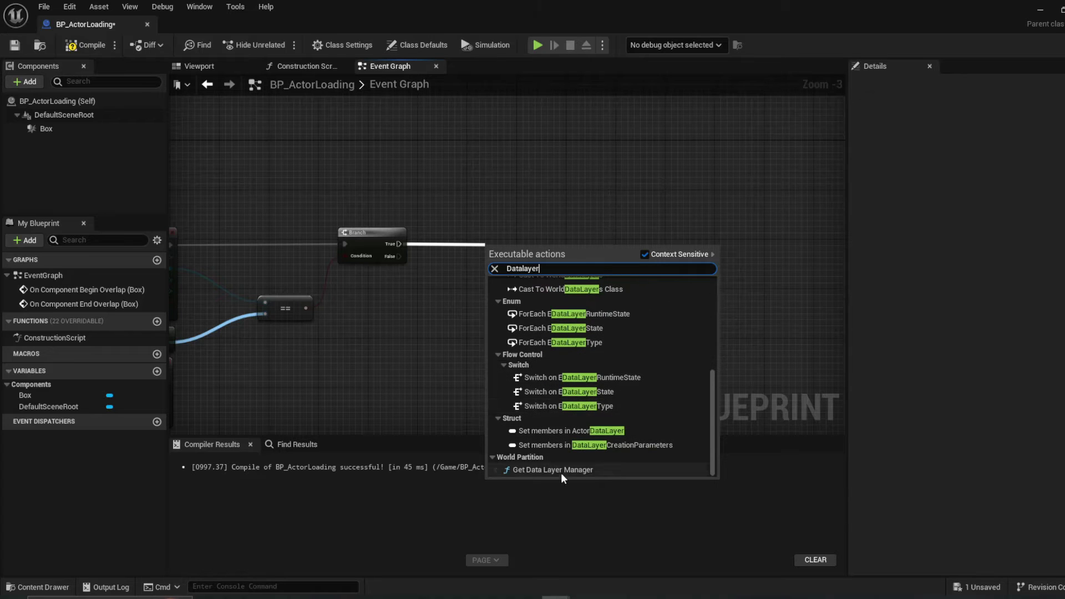
pyautogui.click(556, 470)
pyautogui.moveTo(551, 256); pyautogui.dragTo(626, 256)
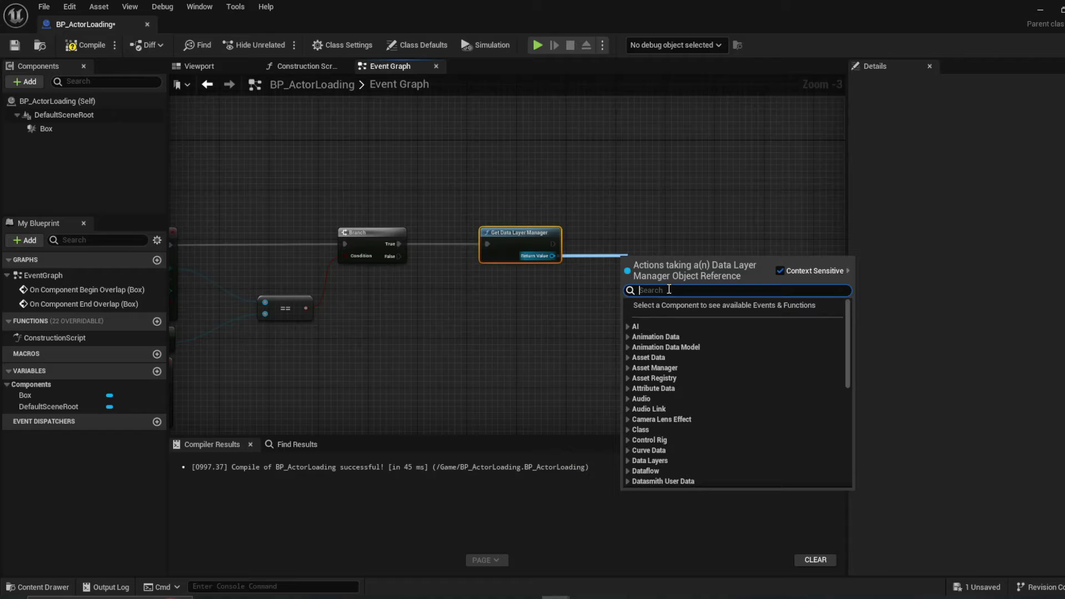
pyautogui.write('data')
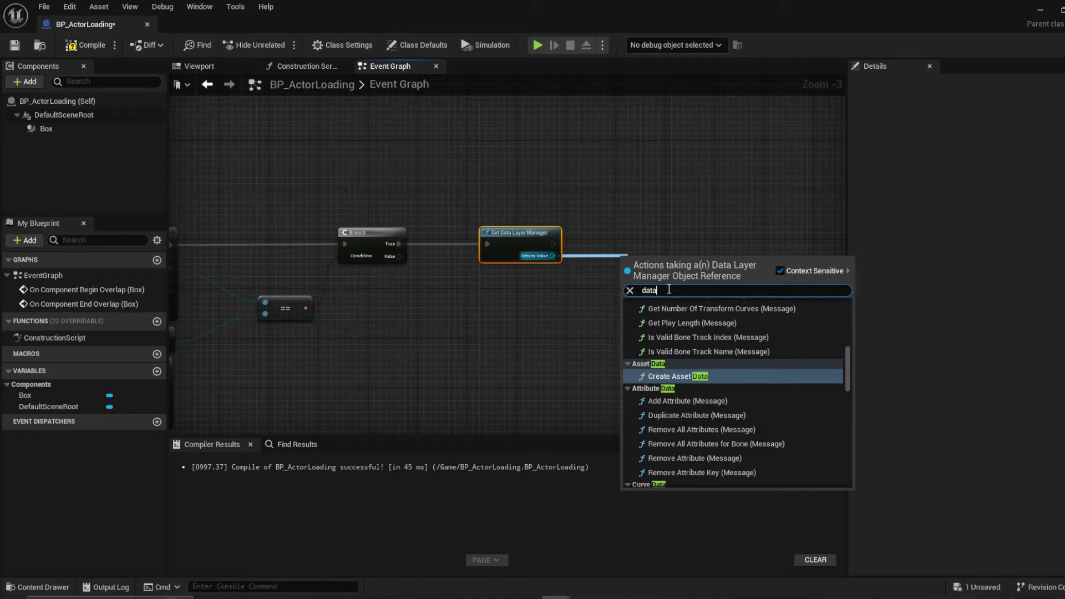
pyautogui.scroll(-5, 741, 367)
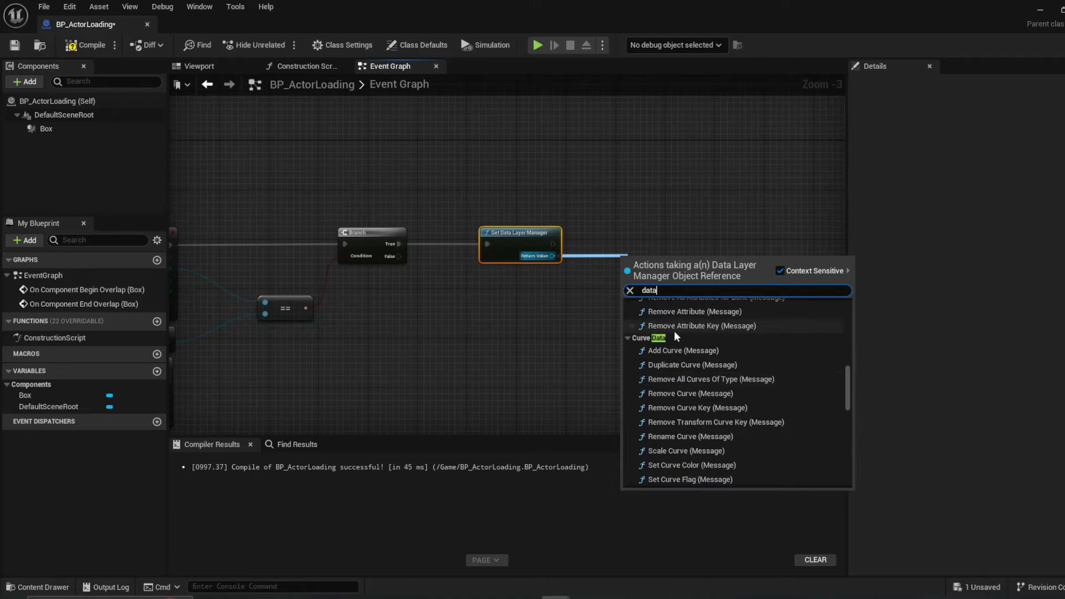
pyautogui.write('layer')
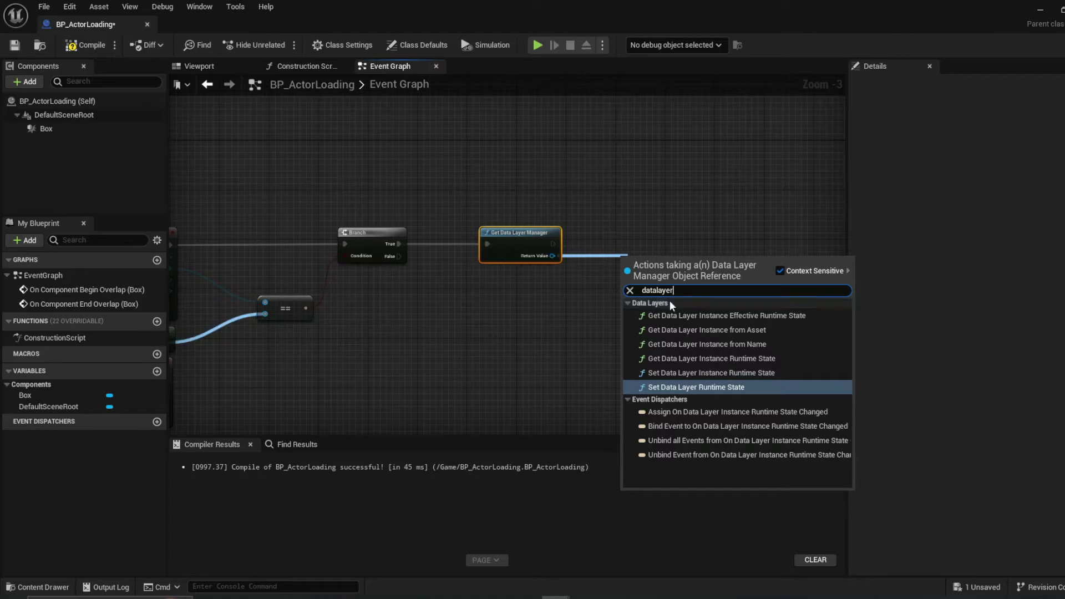
pyautogui.click(582, 333)
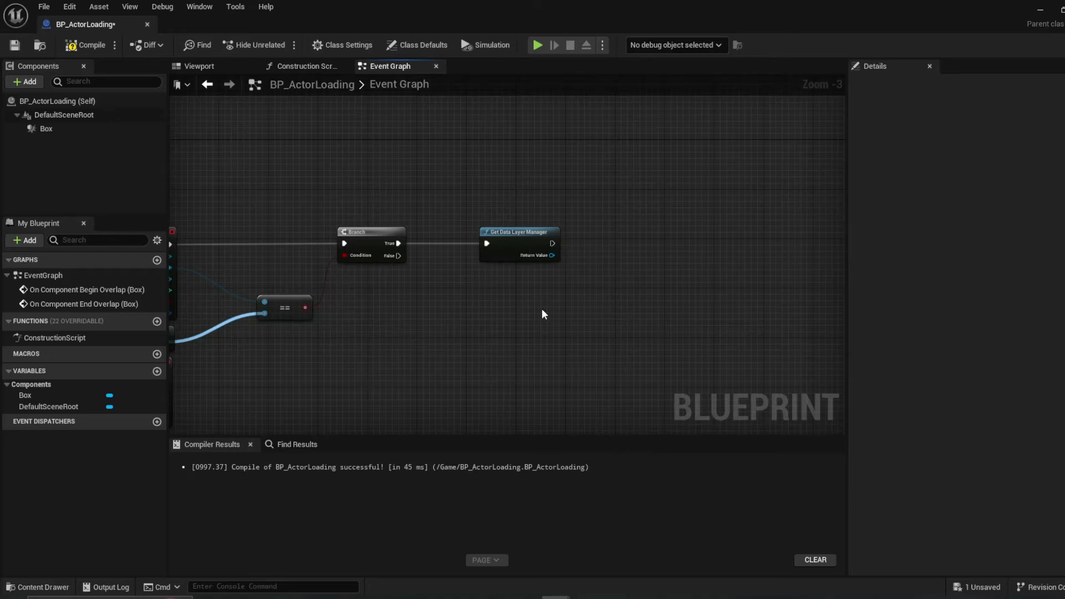
# Add a Get DataLayerSubsystem node below the execution line and delete the Get Data Layer Manager node
pyautogui.rightClick(498, 295)
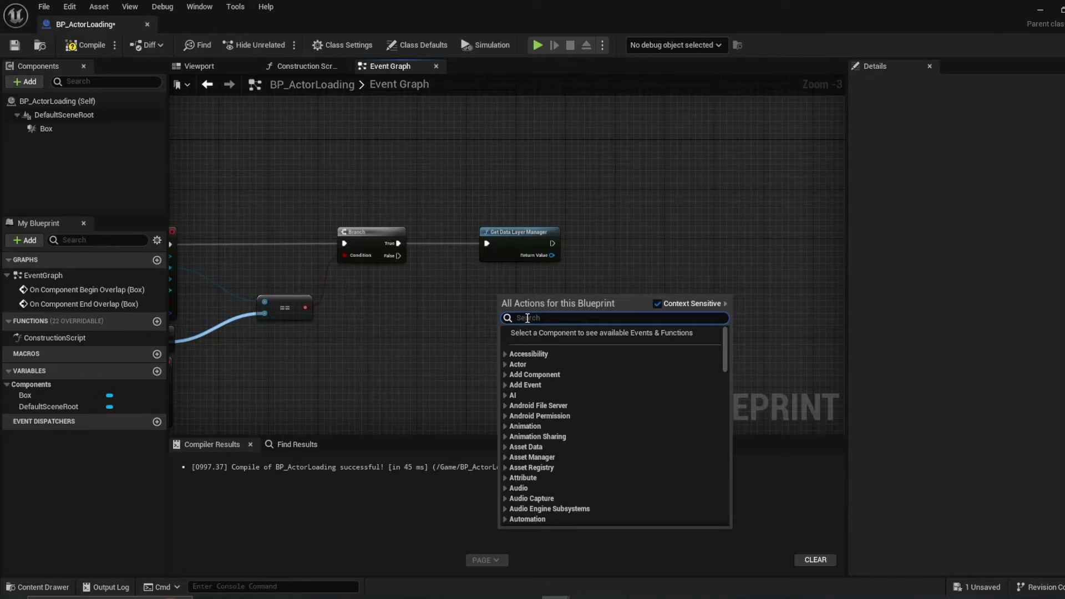
pyautogui.write('datala')
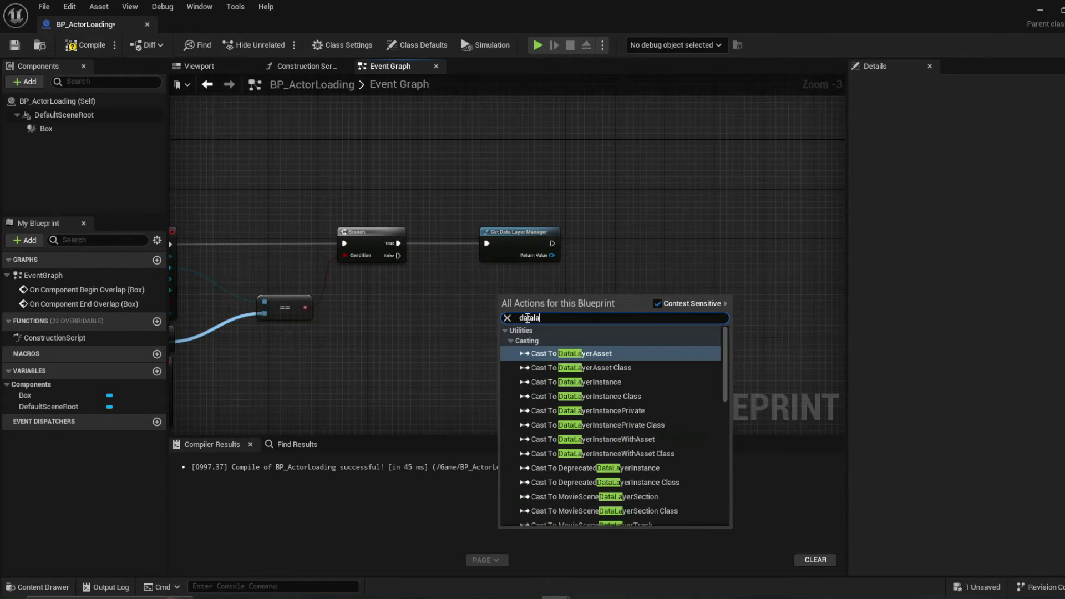
pyautogui.write('yer sub')
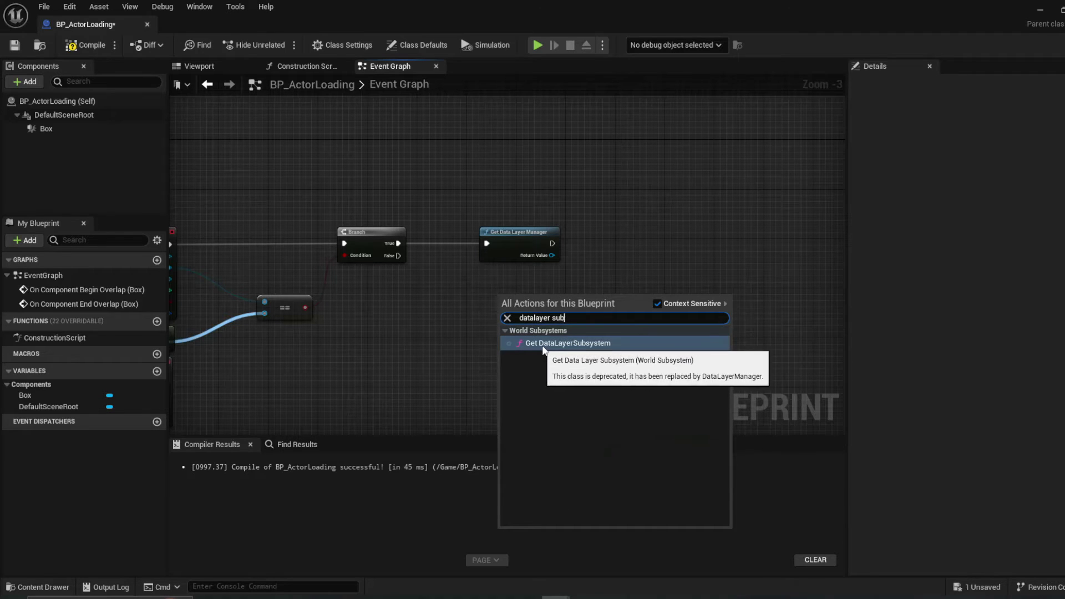
pyautogui.click(587, 344)
pyautogui.moveTo(501, 308); pyautogui.dragTo(559, 292)
pyautogui.click(516, 233)
pyautogui.press('Delete')
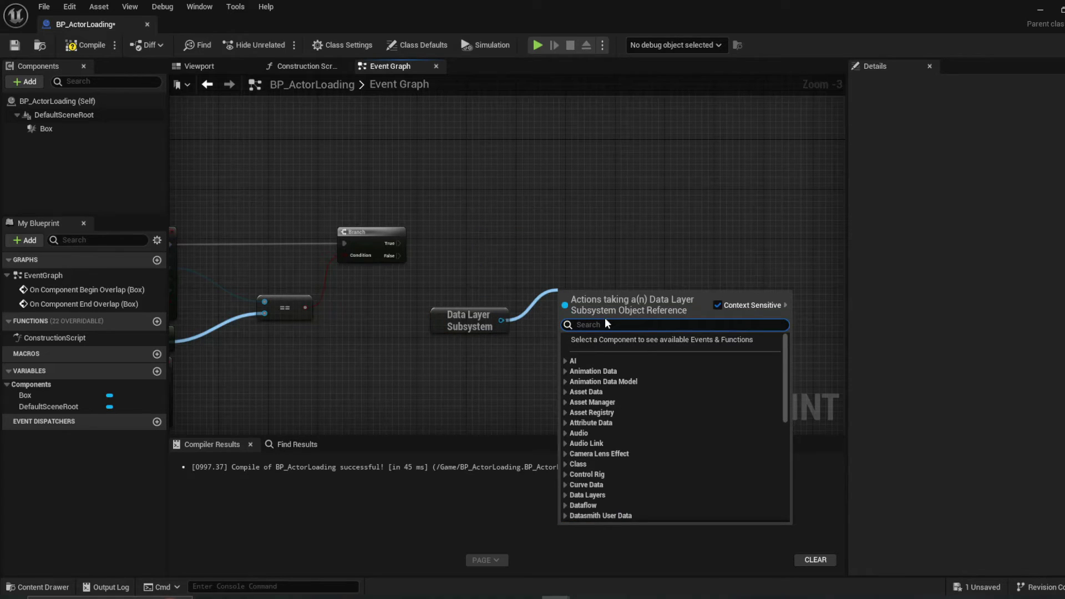
# Add a Set Data Layer Runtime State node targeting the Data Layer Subsystem and connect it to the Branch's True output
pyautogui.write('runtime')
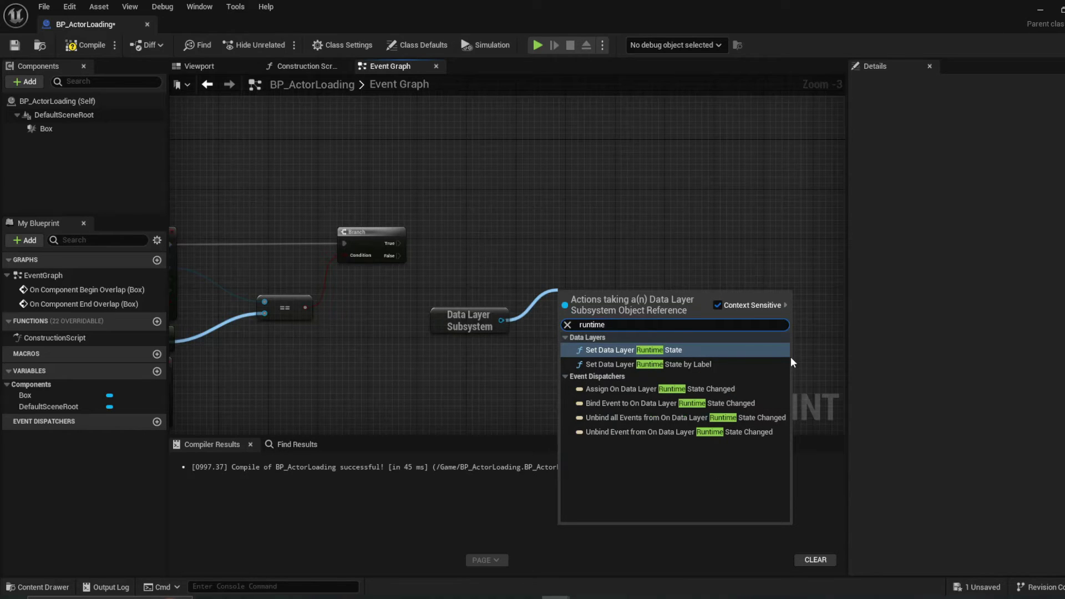
pyautogui.click(713, 350)
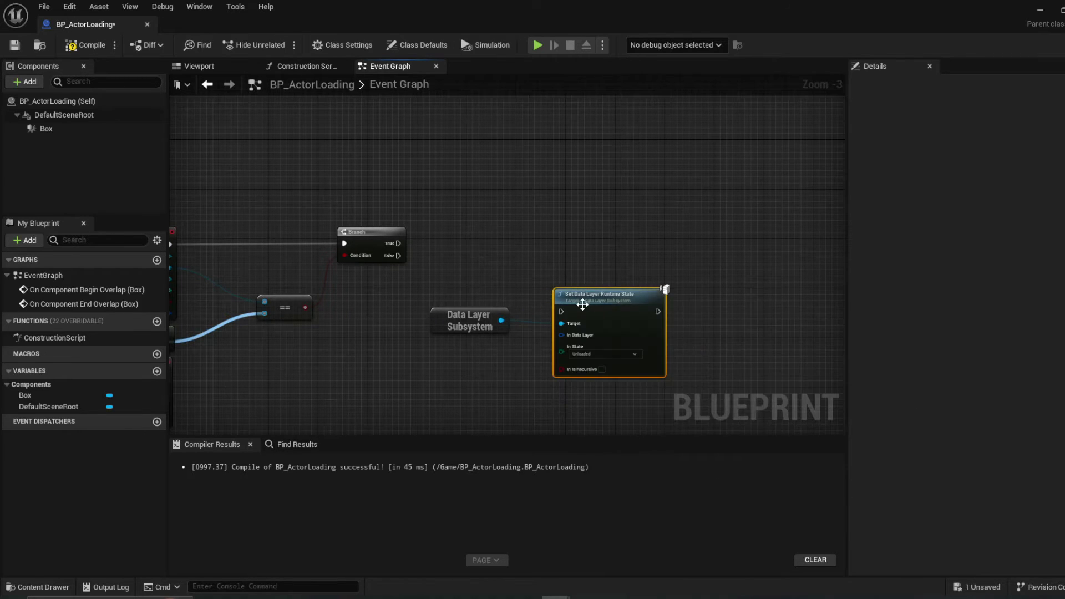
pyautogui.moveTo(437, 258)
pyautogui.mouseDown(button='right')
pyautogui.moveTo(661, 292)
pyautogui.moveTo(499, 256)
pyautogui.moveTo(440, 261)
pyautogui.mouseUp(button='right')
pyautogui.moveTo(439, 260); pyautogui.dragTo(605, 261)
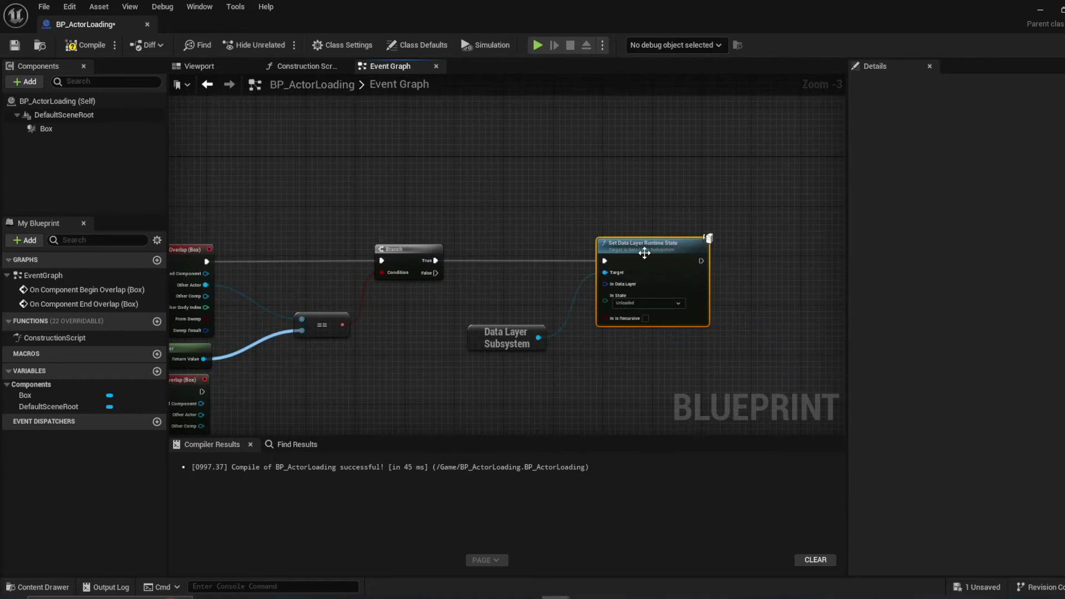
pyautogui.moveTo(475, 341); pyautogui.dragTo(497, 297)
pyautogui.click(501, 339)
pyautogui.moveTo(418, 358); pyautogui.dragTo(513, 353, button='right')
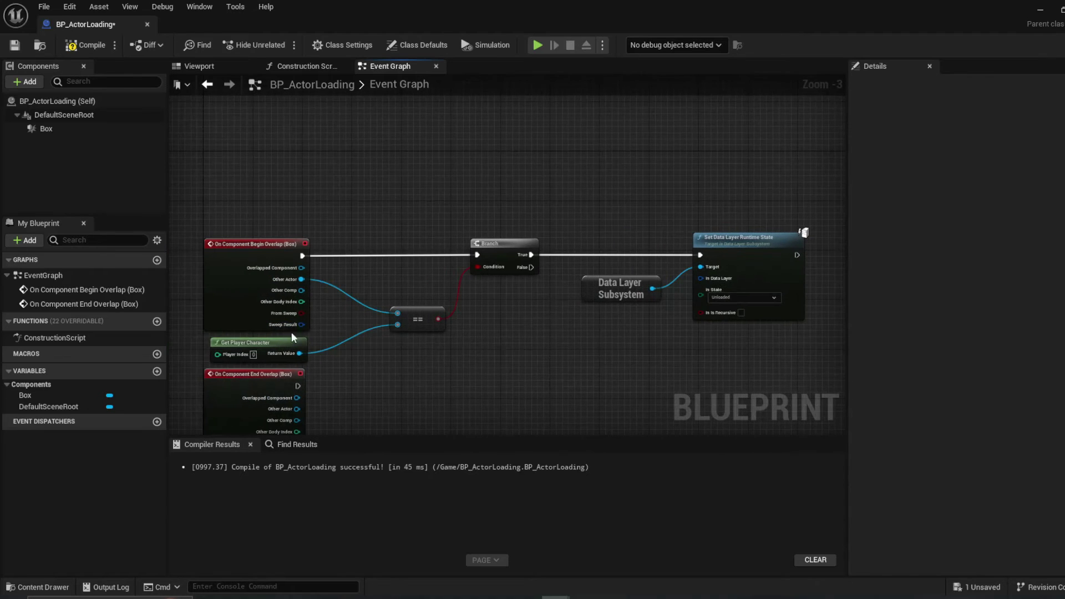
pyautogui.scroll(3, 752, 267)
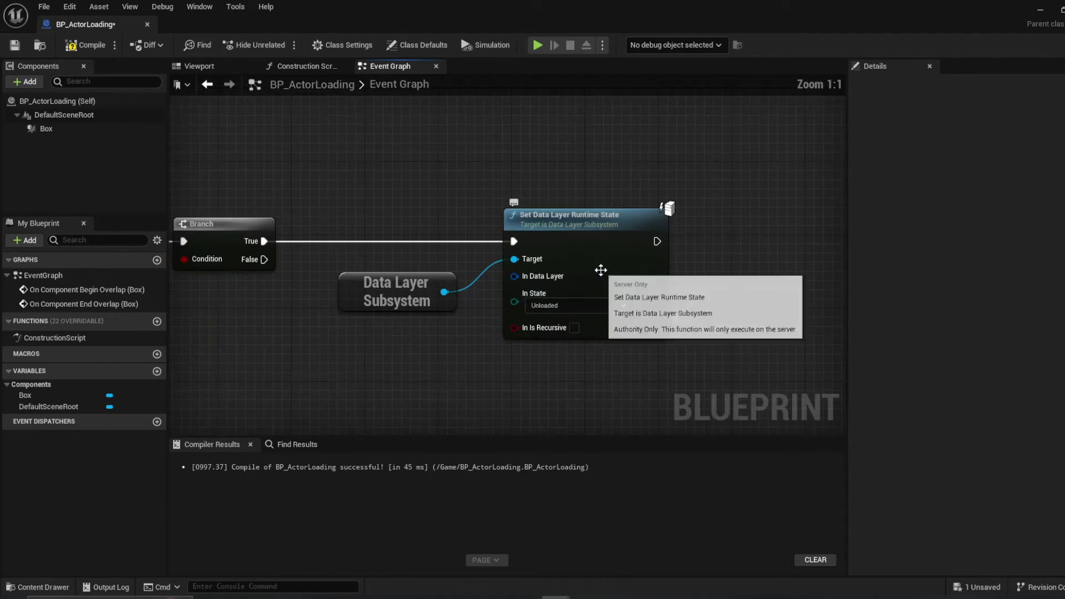
pyautogui.moveTo(475, 313); pyautogui.dragTo(562, 308, button='right')
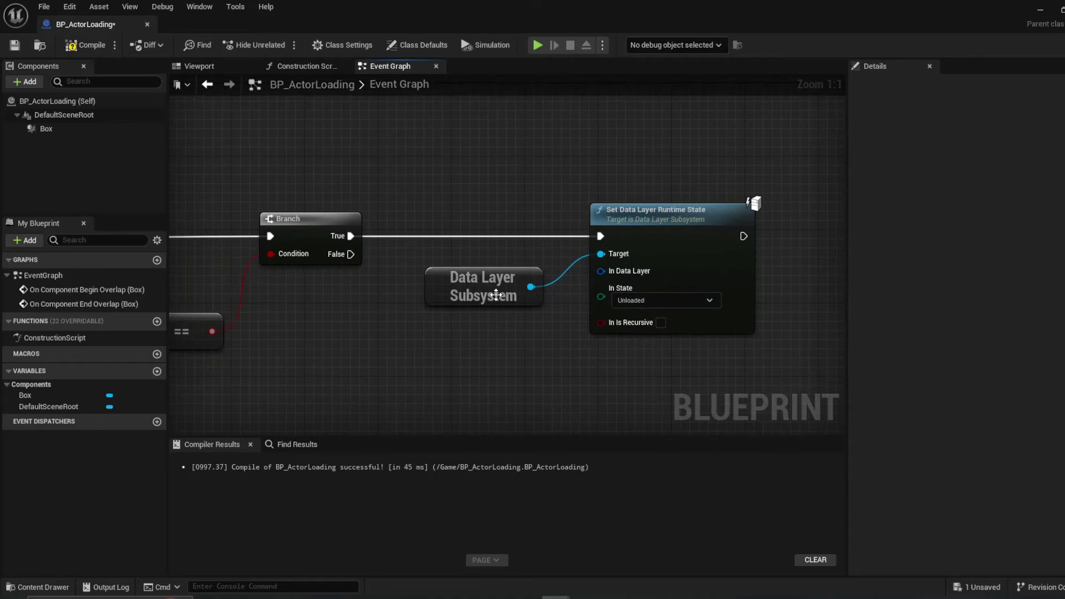
pyautogui.moveTo(450, 289); pyautogui.dragTo(450, 272)
# Promote the In Data Layer input of Set Data Layer Runtime State to a variable and place its node beneath the Data Layer Subsystem
pyautogui.moveTo(615, 276); pyautogui.dragTo(523, 324)
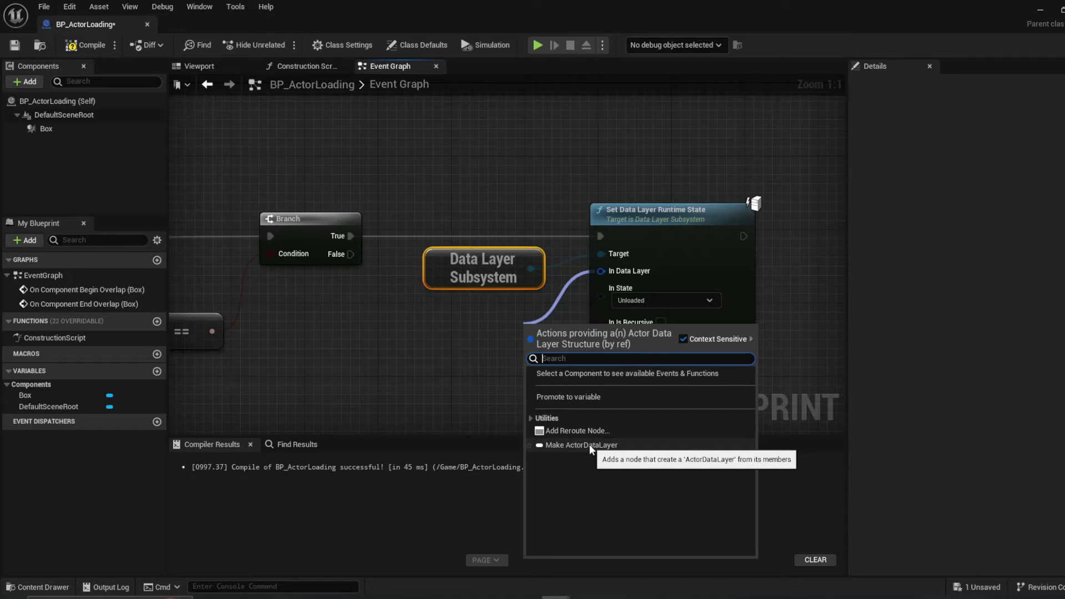
pyautogui.click(579, 396)
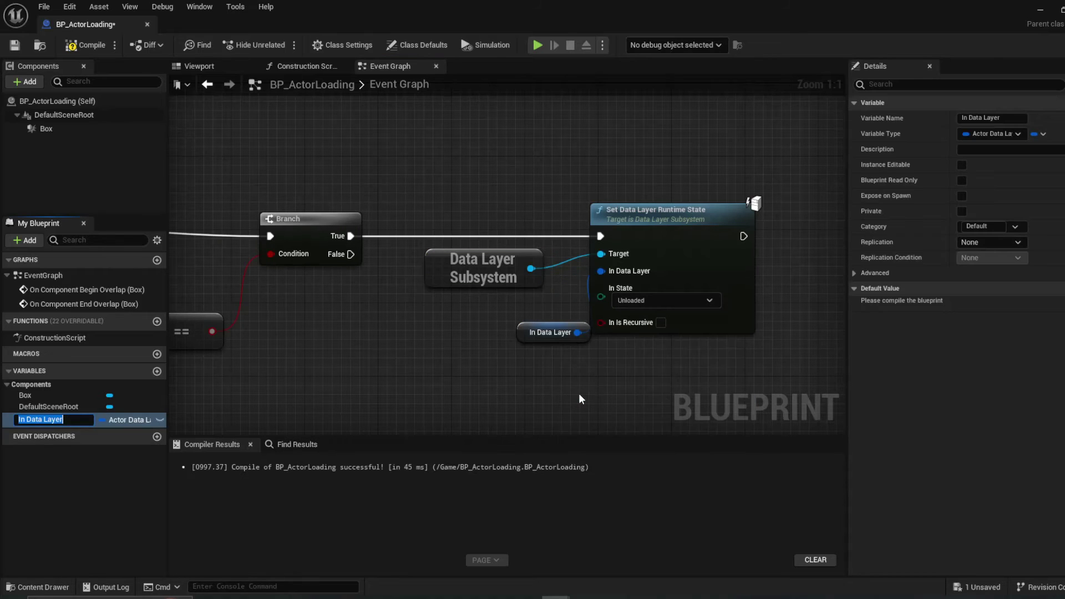
pyautogui.moveTo(529, 340); pyautogui.dragTo(481, 316)
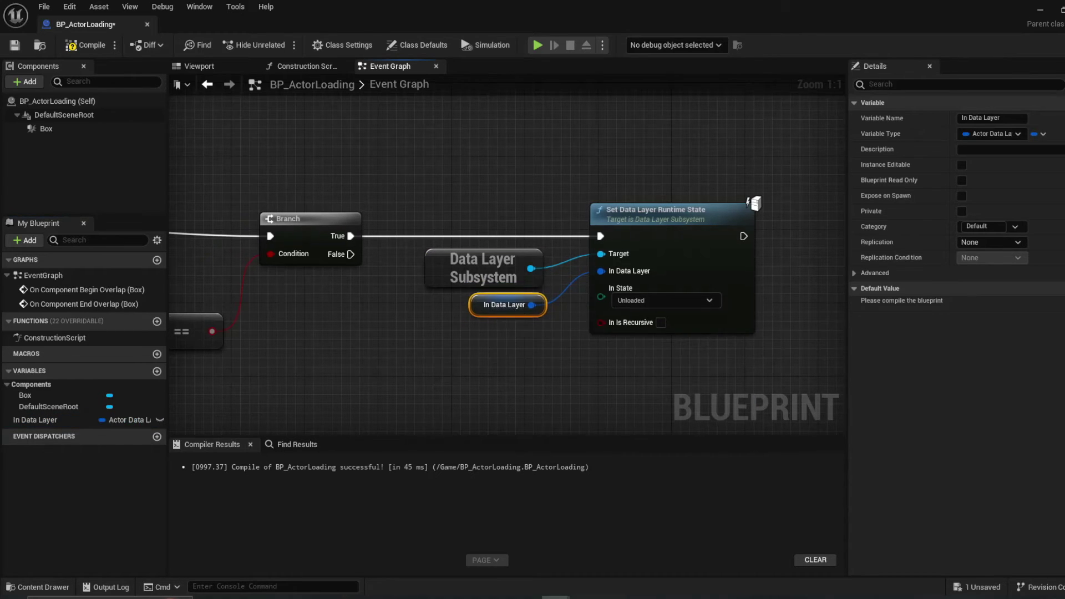
pyautogui.scroll(-1, 434, 354)
pyautogui.moveTo(434, 354); pyautogui.dragTo(620, 358, button='right')
pyautogui.scroll(-1, 620, 358)
pyautogui.moveTo(338, 299); pyautogui.dragTo(470, 290, button='right')
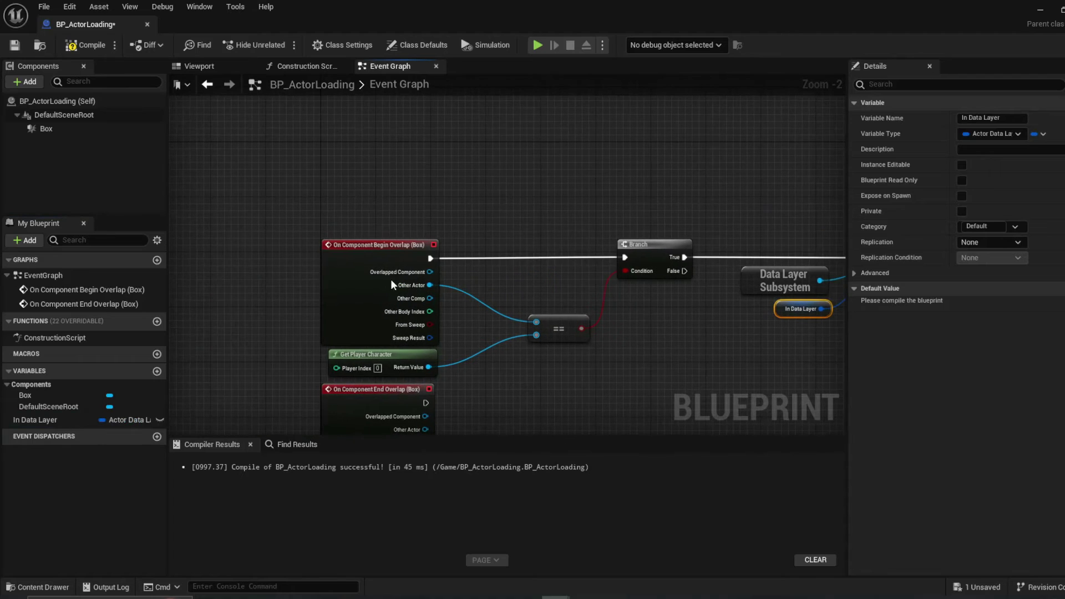
pyautogui.moveTo(435, 259); pyautogui.dragTo(180, 258, button='right')
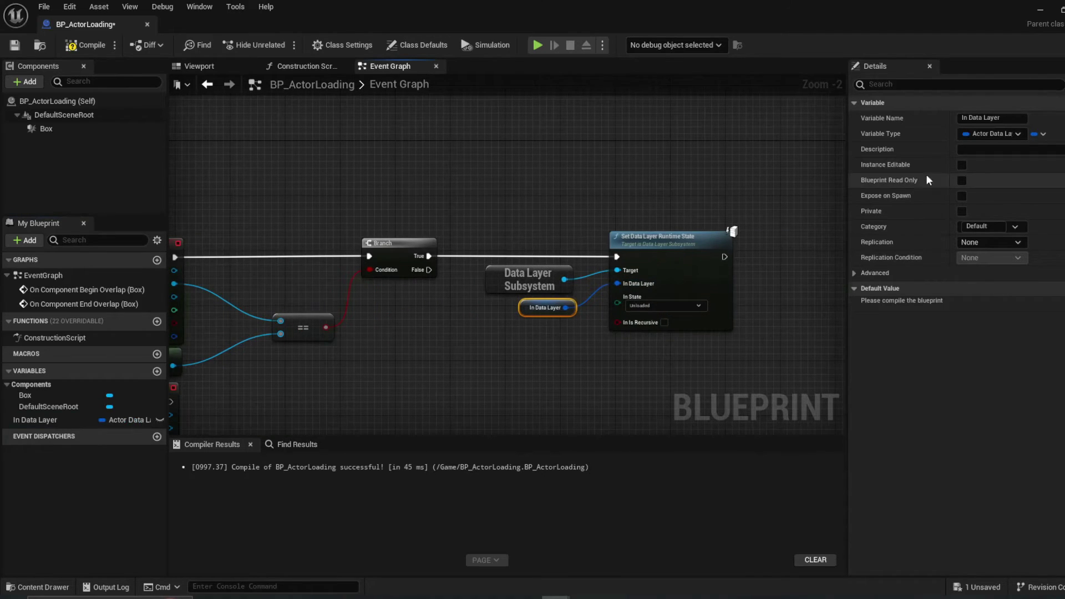
pyautogui.moveTo(581, 371); pyautogui.dragTo(597, 342, button='right')
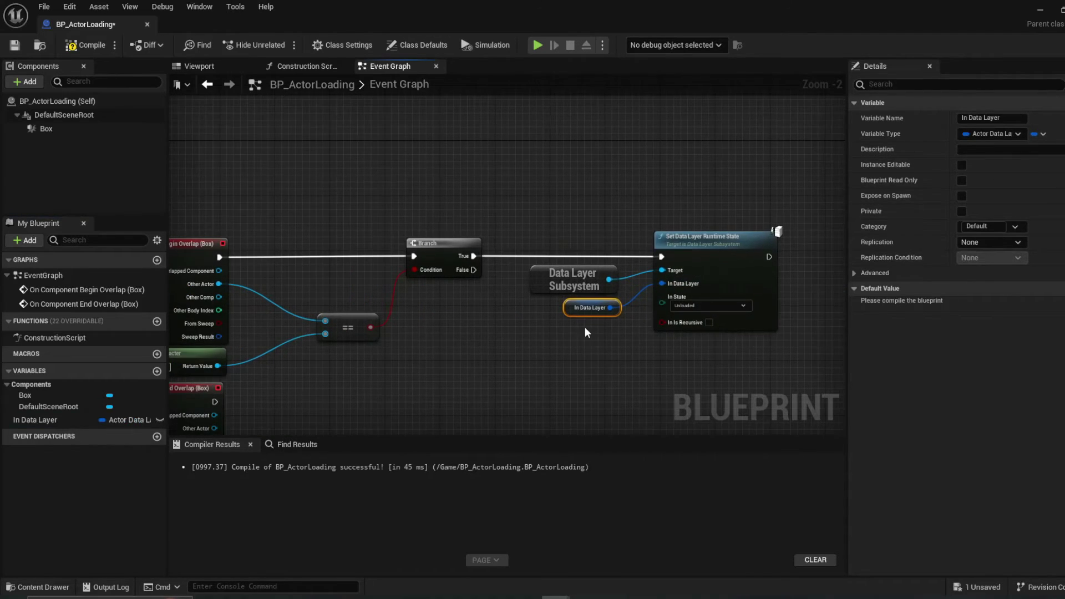
pyautogui.moveTo(567, 309); pyautogui.dragTo(561, 302)
pyautogui.click(619, 353)
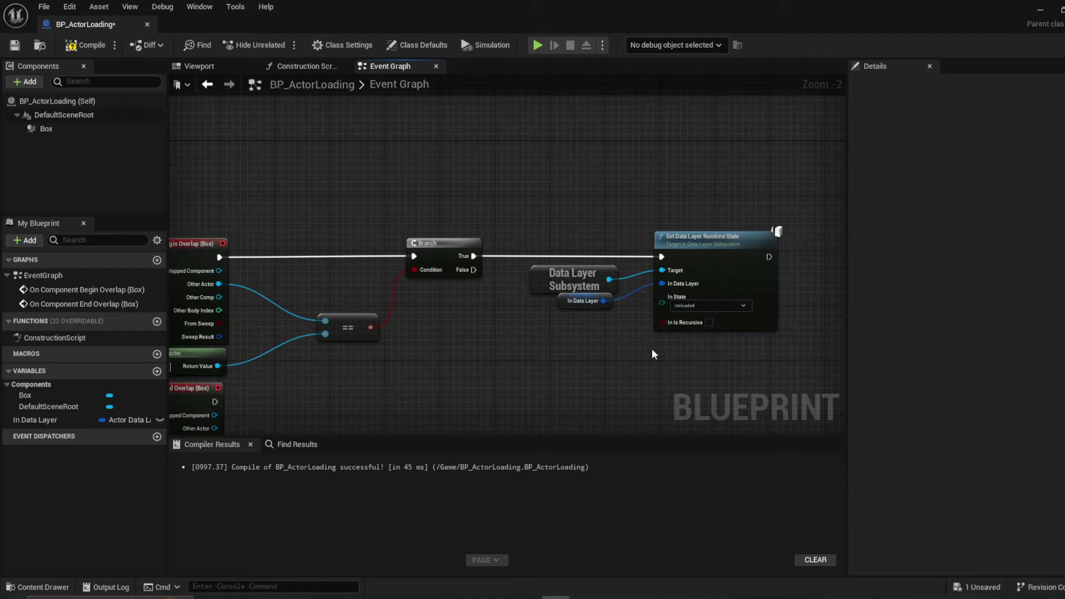
# Make the In Data Layer variable instance editable and set its default value to HiddenObjectsLayer
pyautogui.click(559, 301)
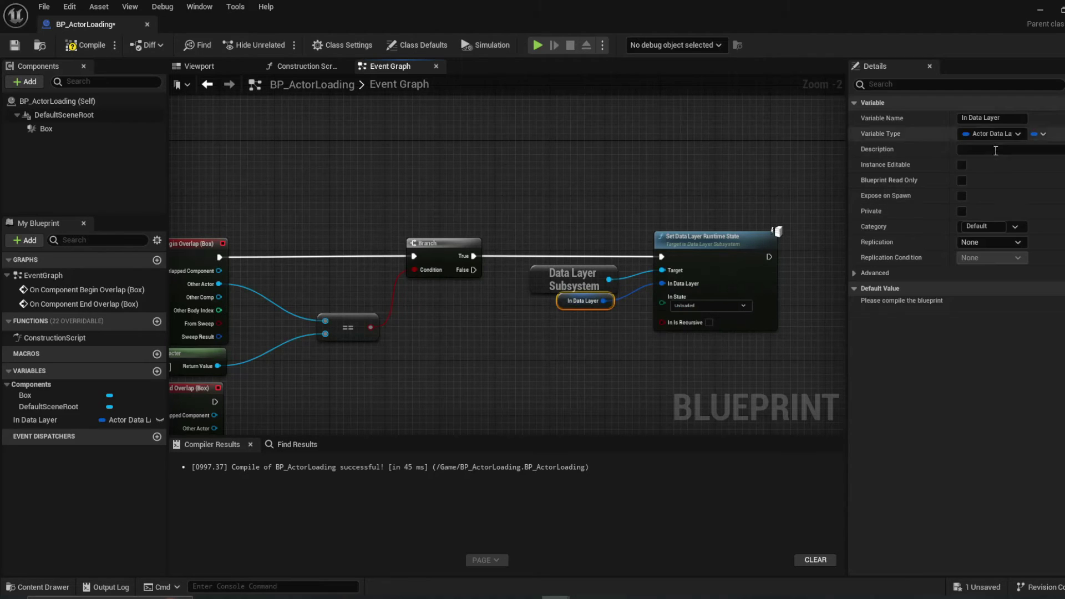
pyautogui.click(86, 45)
pyautogui.click(14, 45)
pyautogui.click(962, 165)
pyautogui.click(990, 304)
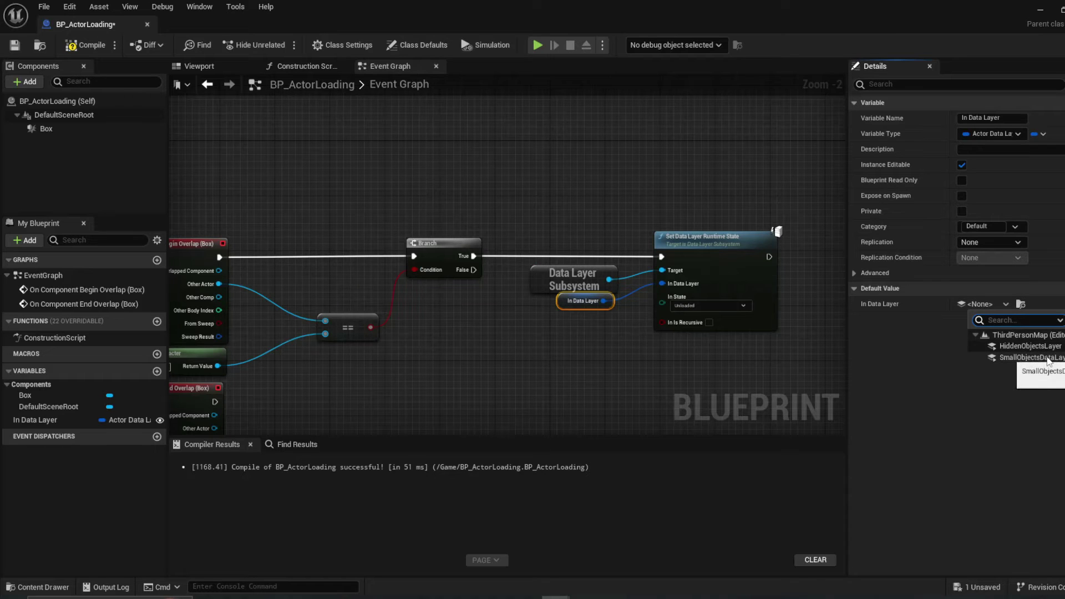
pyautogui.click(1025, 346)
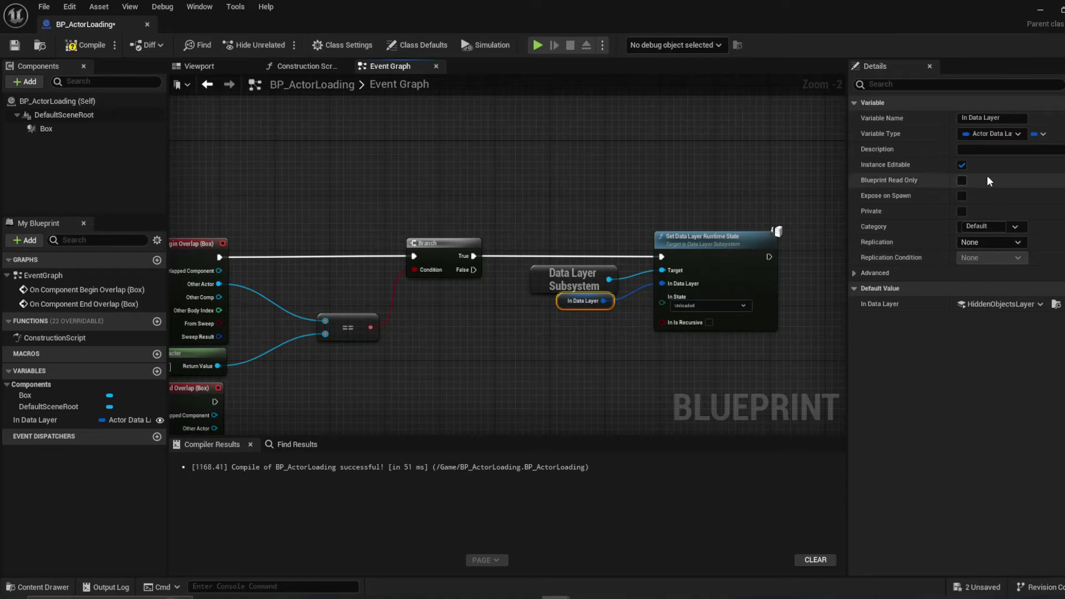
# Compile and save BP_ActorLoading with the In Data Layer variable's new default
pyautogui.click(601, 340)
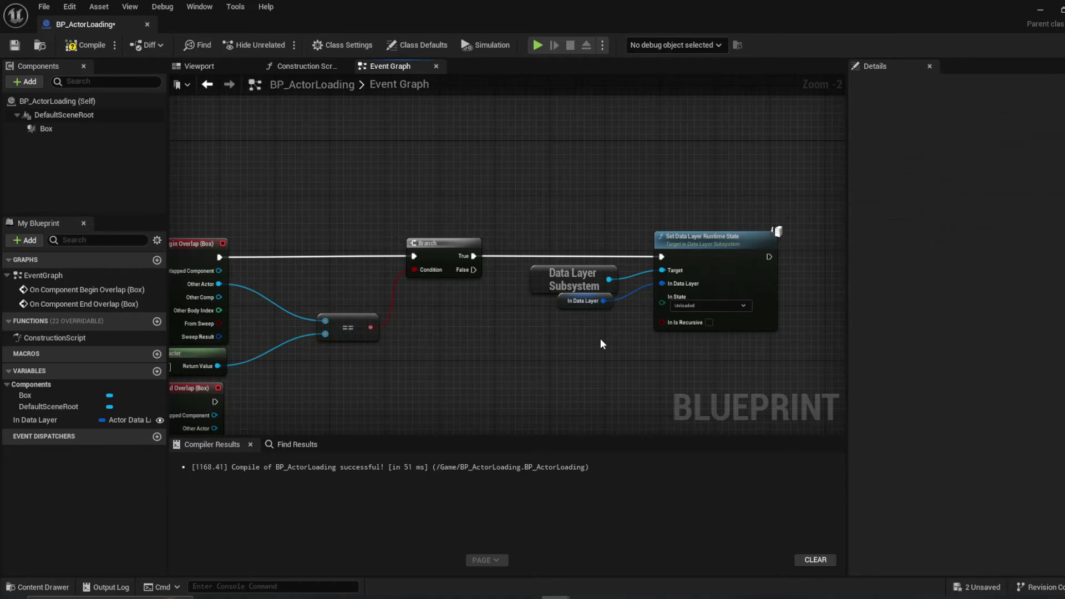
pyautogui.click(563, 302)
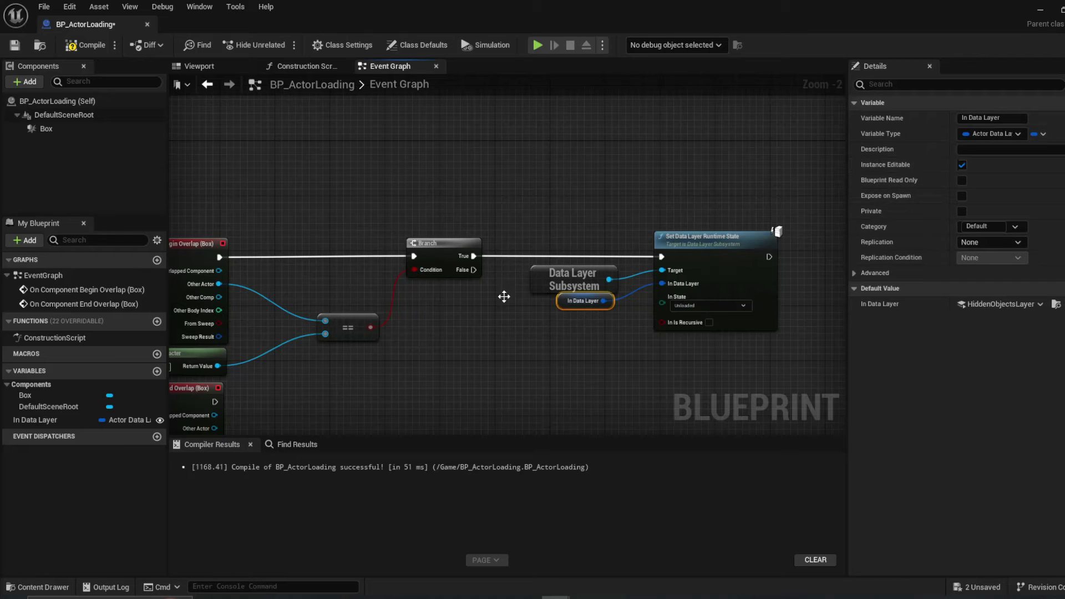
pyautogui.click(85, 45)
pyautogui.click(14, 45)
# Set the In State of the Begin Overlap's Set Data Layer Runtime State node to Activated
pyautogui.scroll(2, 675, 325)
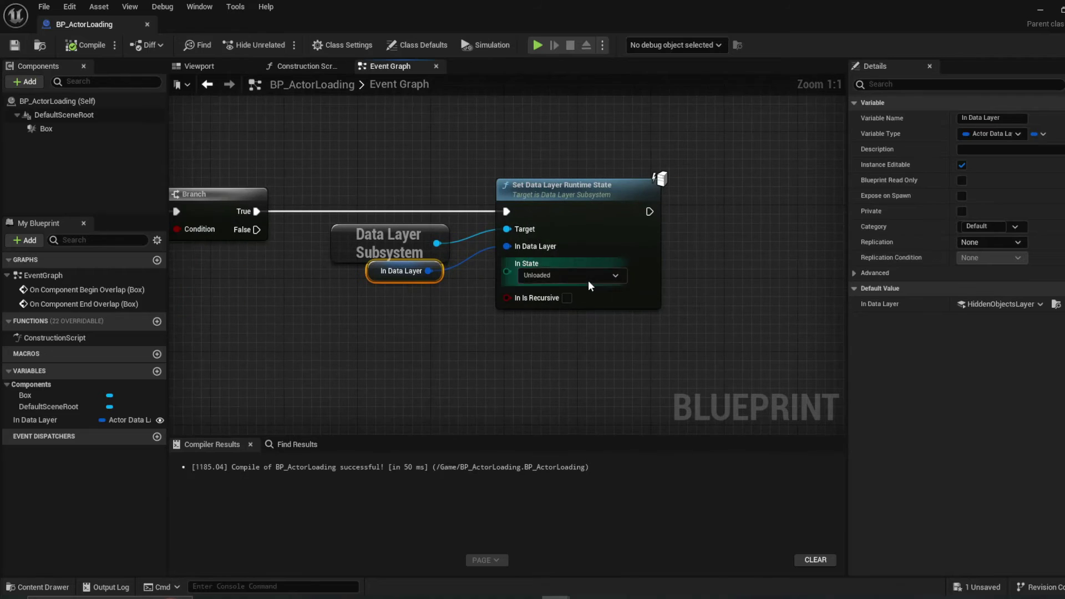
pyautogui.click(565, 275)
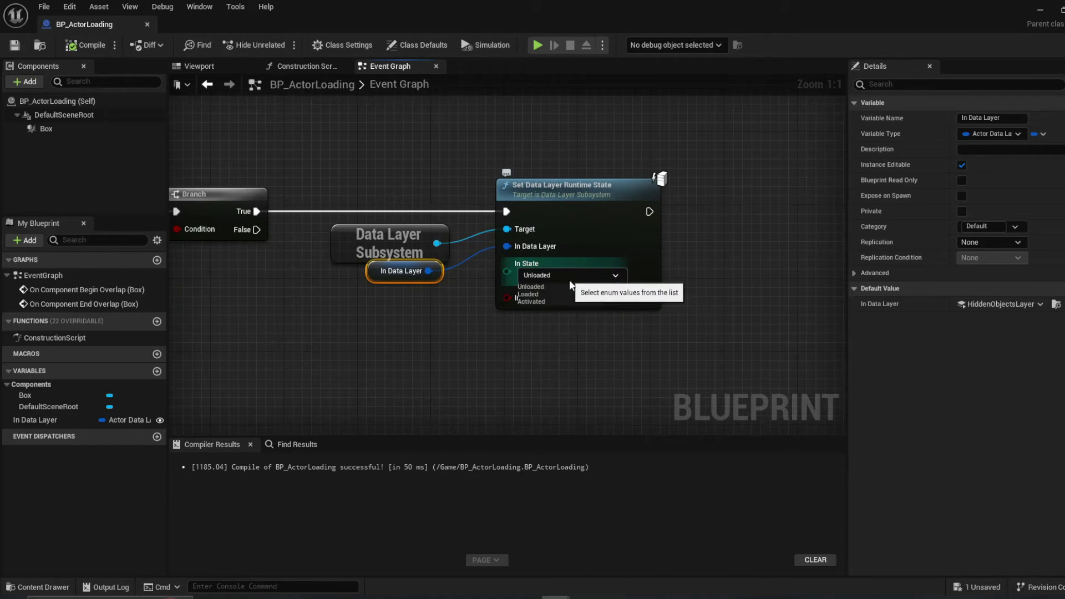
pyautogui.click(551, 300)
pyautogui.click(641, 345)
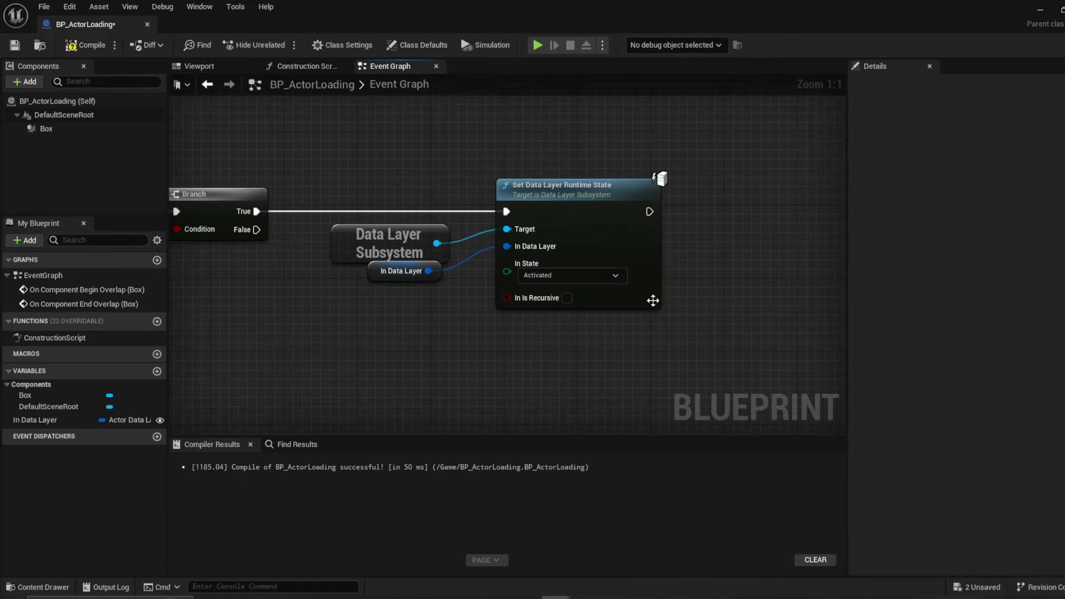
# Duplicate the Begin Overlap logic, from Get Player Character and the equality check to Set Data Layer Runtime State, for the End Overlap event
pyautogui.moveTo(580, 272); pyautogui.dragTo(698, 256, button='right')
pyautogui.scroll(-2, 613, 302)
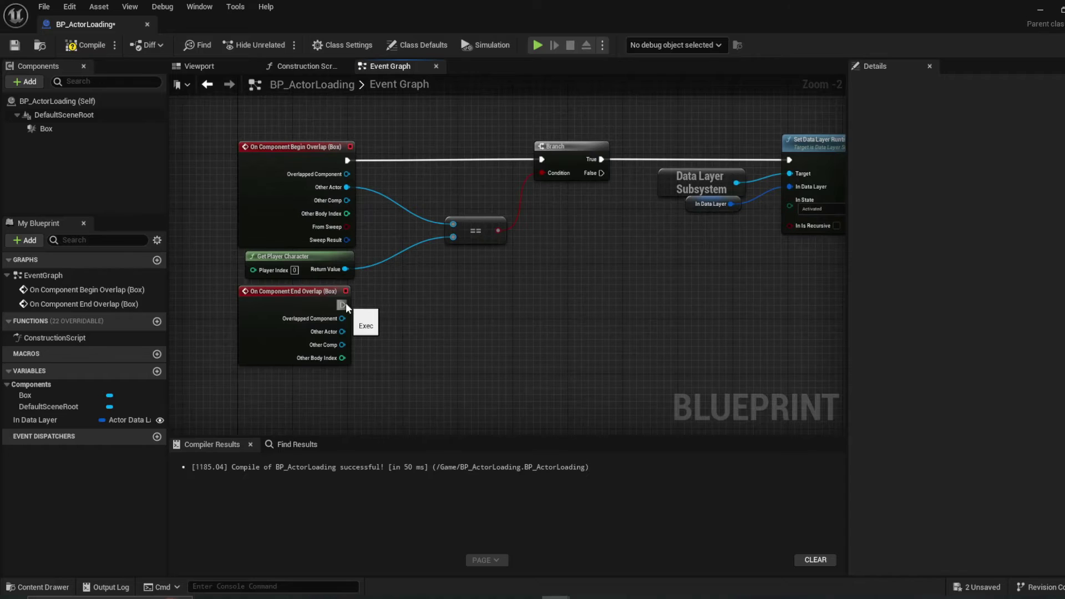
pyautogui.moveTo(316, 261); pyautogui.dragTo(323, 261)
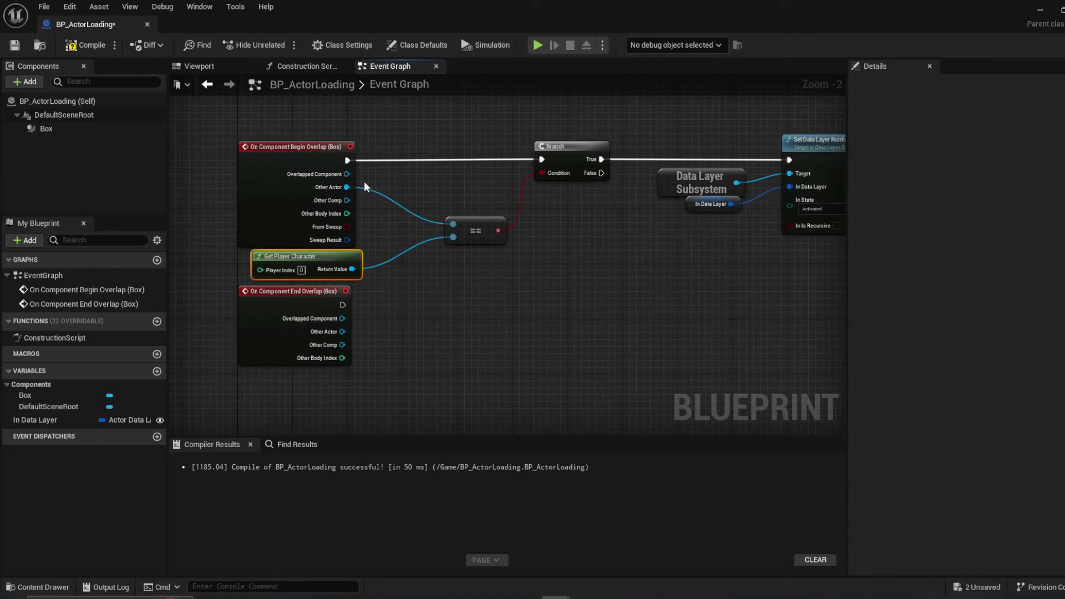
pyautogui.moveTo(363, 141); pyautogui.dragTo(480, 279)
pyautogui.moveTo(359, 139); pyautogui.dragTo(809, 271)
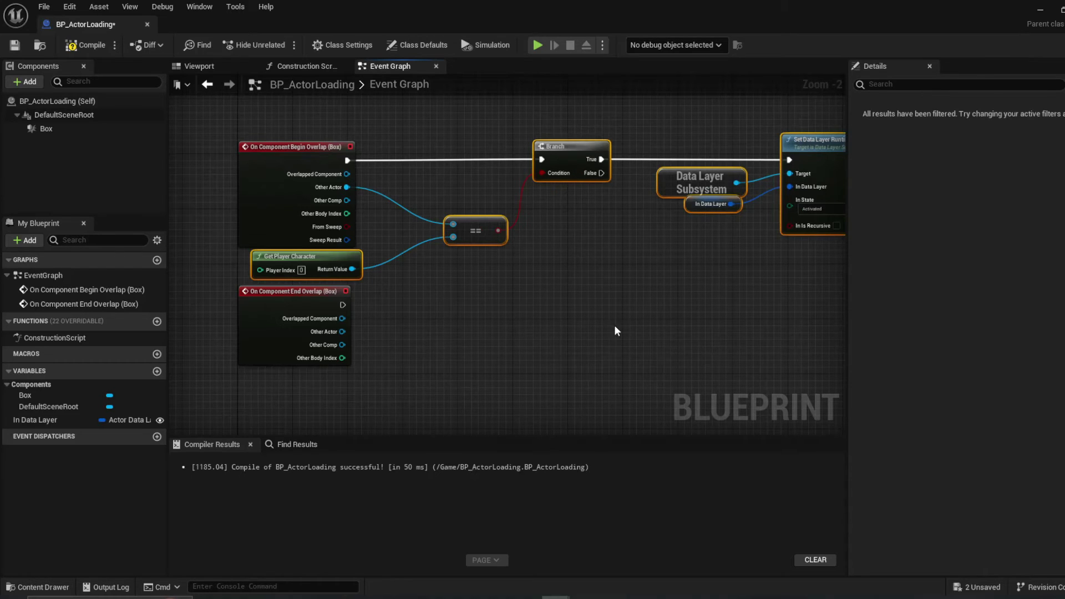
pyautogui.hotkey('ctrl', 'c')
pyautogui.hotkey('ctrl', 'v')
# Connect On Component End Overlap's execution output to the copied Branch and its Other Actor to the copied equality node
pyautogui.moveTo(515, 300); pyautogui.dragTo(340, 305)
pyautogui.moveTo(420, 306); pyautogui.dragTo(476, 301)
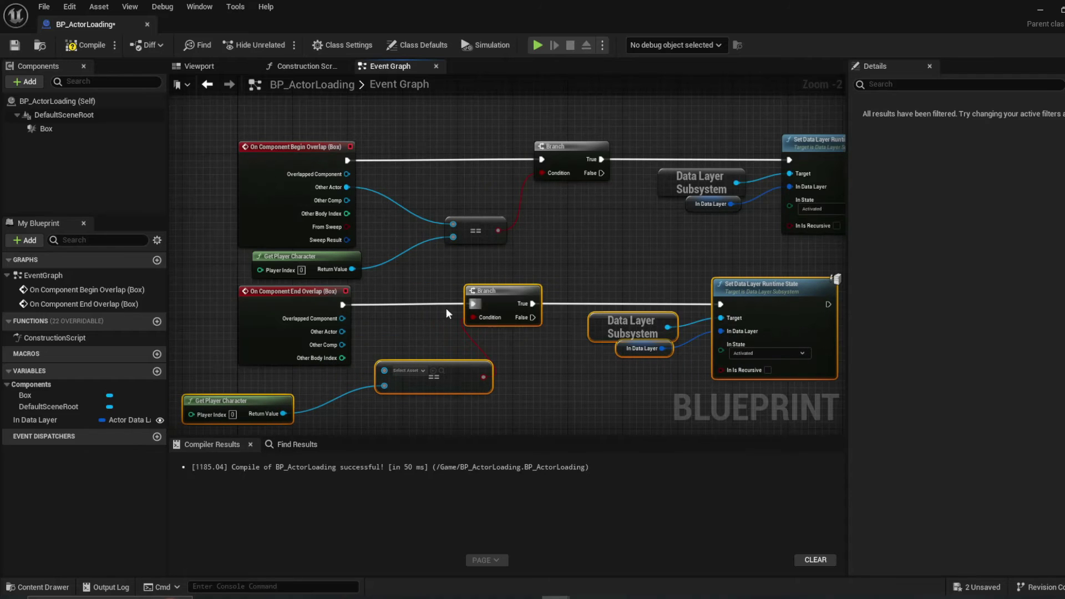
pyautogui.moveTo(342, 331); pyautogui.dragTo(384, 368)
pyautogui.click(554, 383)
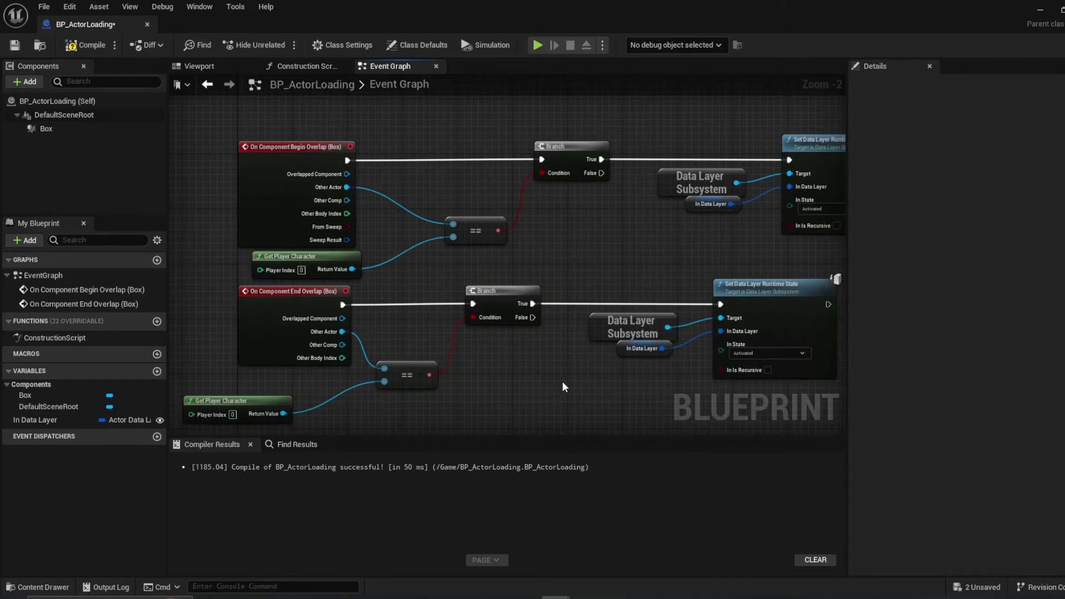
# Set the In State of the End Overlap's Set Data Layer Runtime State node to Unloaded
pyautogui.moveTo(560, 381); pyautogui.dragTo(514, 347, button='right')
pyautogui.click(561, 317)
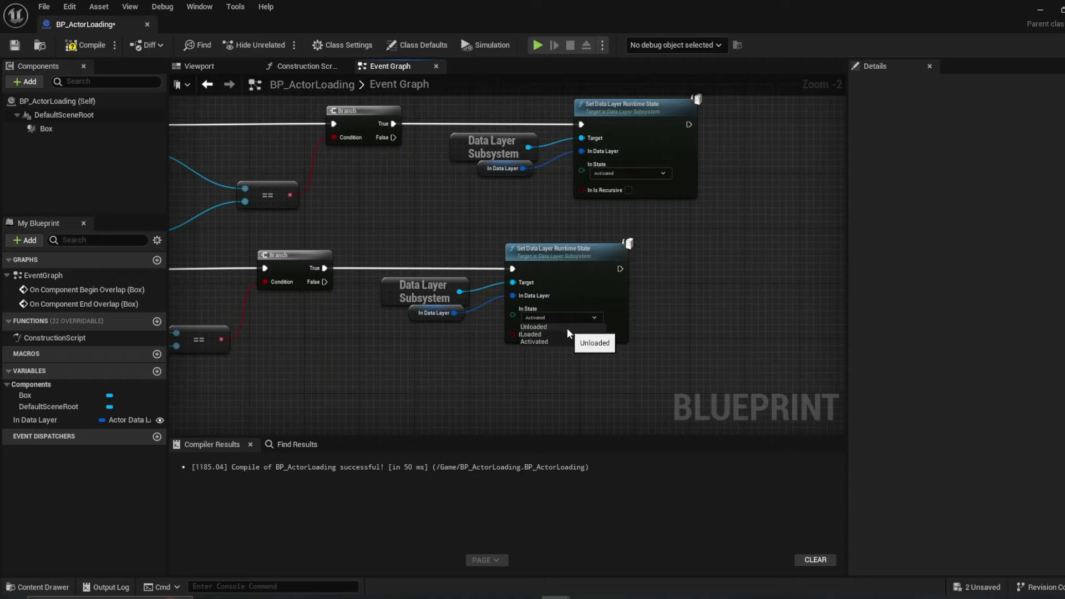
pyautogui.click(567, 329)
pyautogui.scroll(-1, 520, 385)
pyautogui.moveTo(520, 385); pyautogui.dragTo(601, 380, button='right')
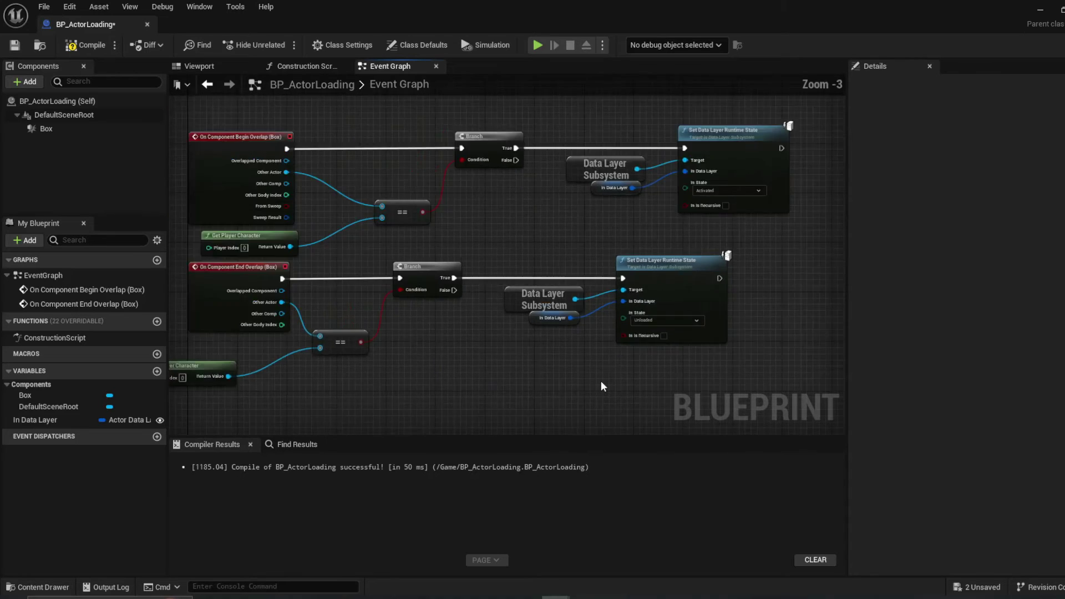
# Tidy the End Overlap logic by moving its equality node and Get Player Character node closer to the event
pyautogui.scroll(-1, 601, 381)
pyautogui.scroll(1, 445, 384)
pyautogui.moveTo(444, 383); pyautogui.dragTo(503, 363, button='right')
pyautogui.moveTo(464, 318); pyautogui.dragTo(470, 293)
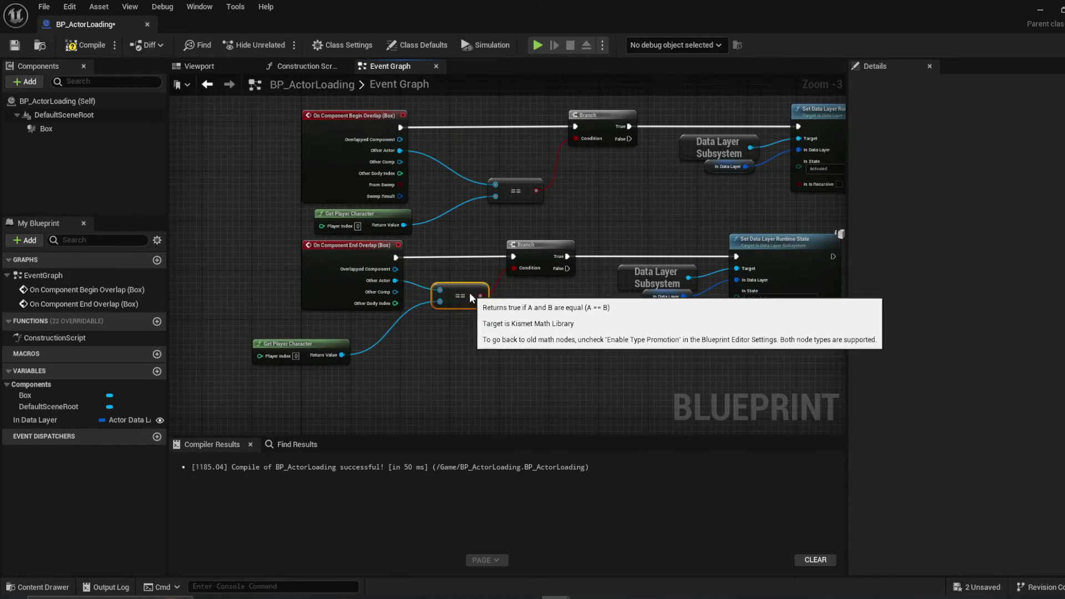
pyautogui.moveTo(306, 348); pyautogui.dragTo(355, 321)
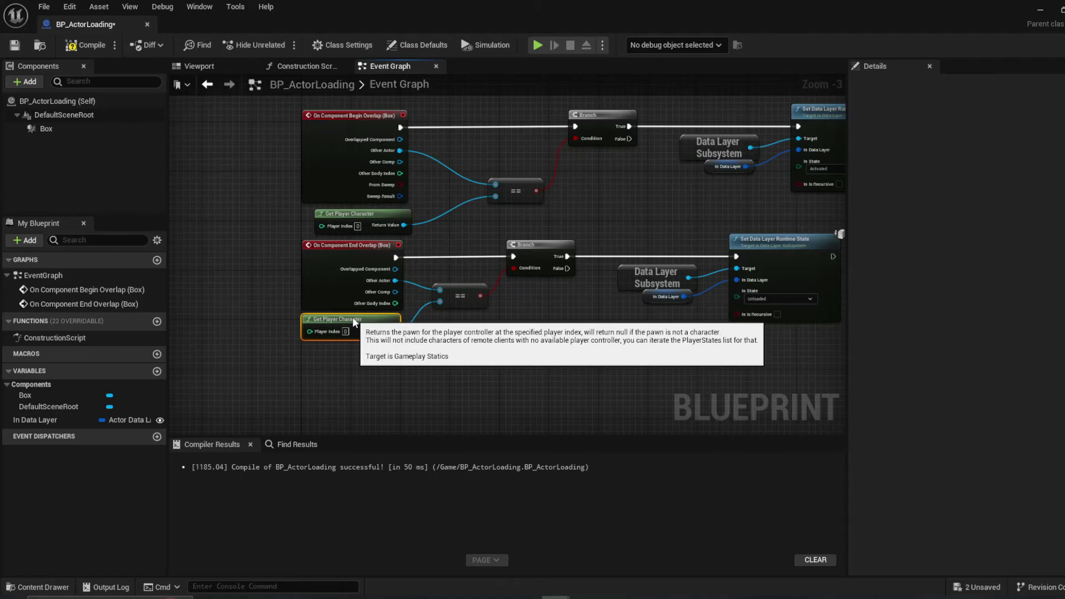
# Compile and save BP_ActorLoading with the finished begin and end overlap logic
pyautogui.moveTo(581, 365); pyautogui.dragTo(458, 378, button='right')
pyautogui.scroll(-2, 474, 365)
pyautogui.click(86, 44)
pyautogui.click(14, 45)
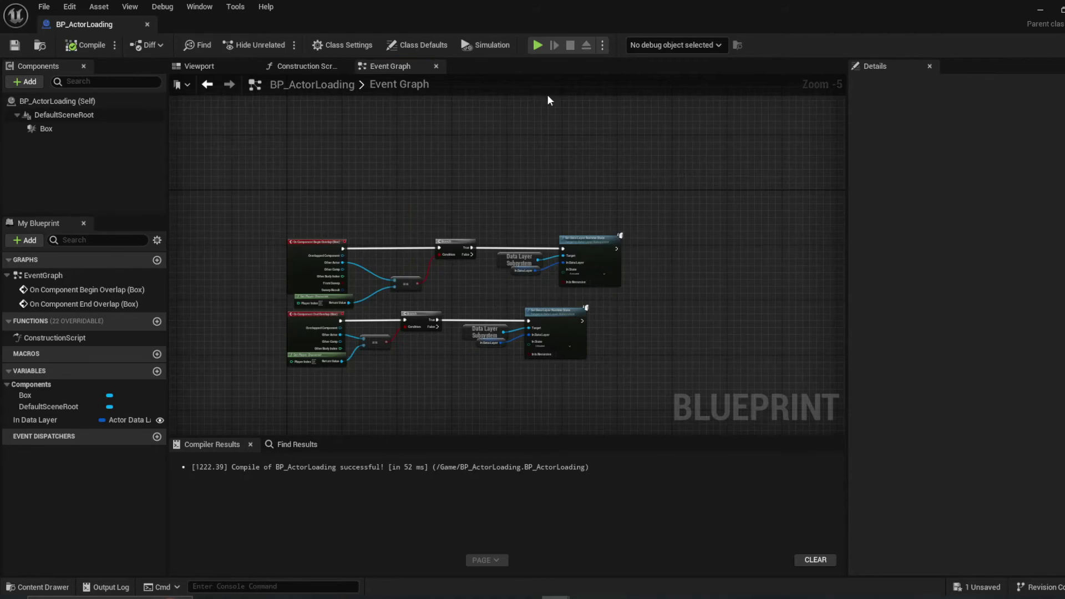
# Play ThirdPersonMap in the editor and run the character in and out of the trigger box to test HiddenObjectsLayer's runtime state
pyautogui.click(1040, 12)
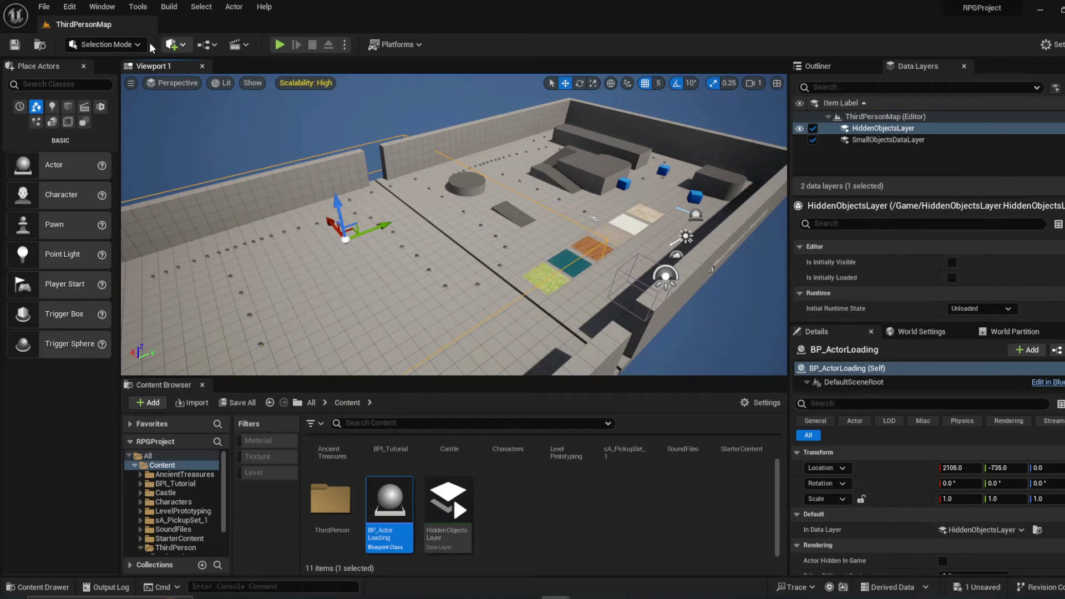
pyautogui.click(280, 45)
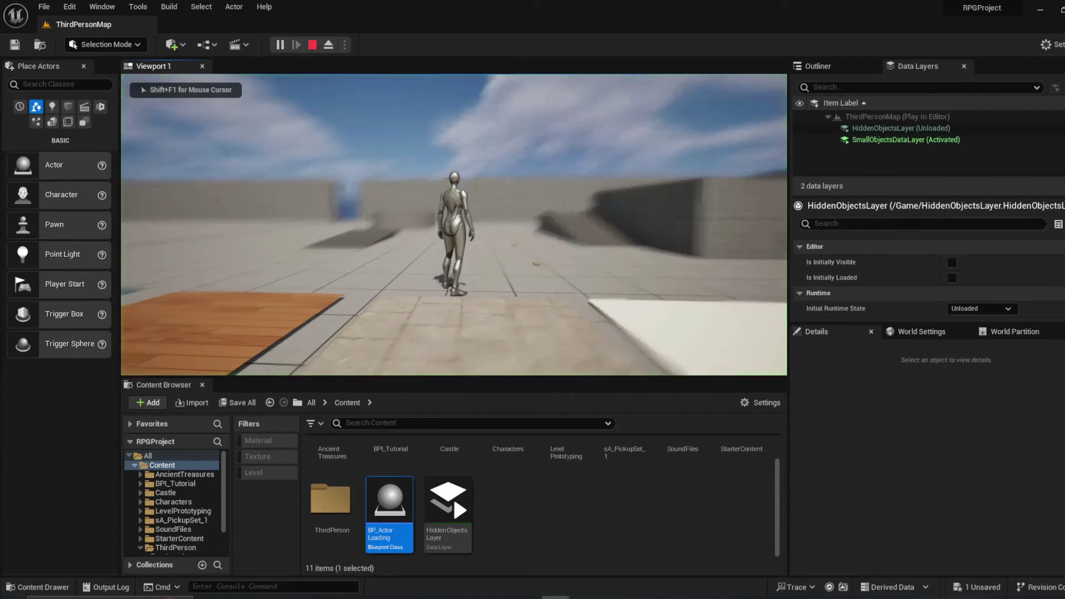
pyautogui.press('w')
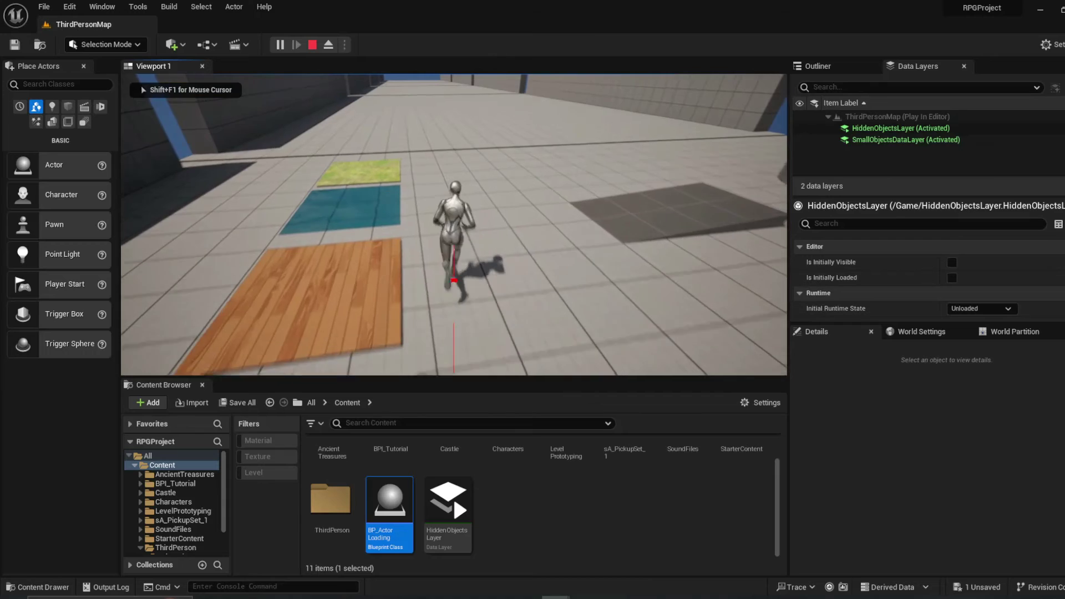
pyautogui.press('s')
pyautogui.press('w')
pyautogui.press('s')
pyautogui.press('w')
pyautogui.press('s')
pyautogui.press('w')
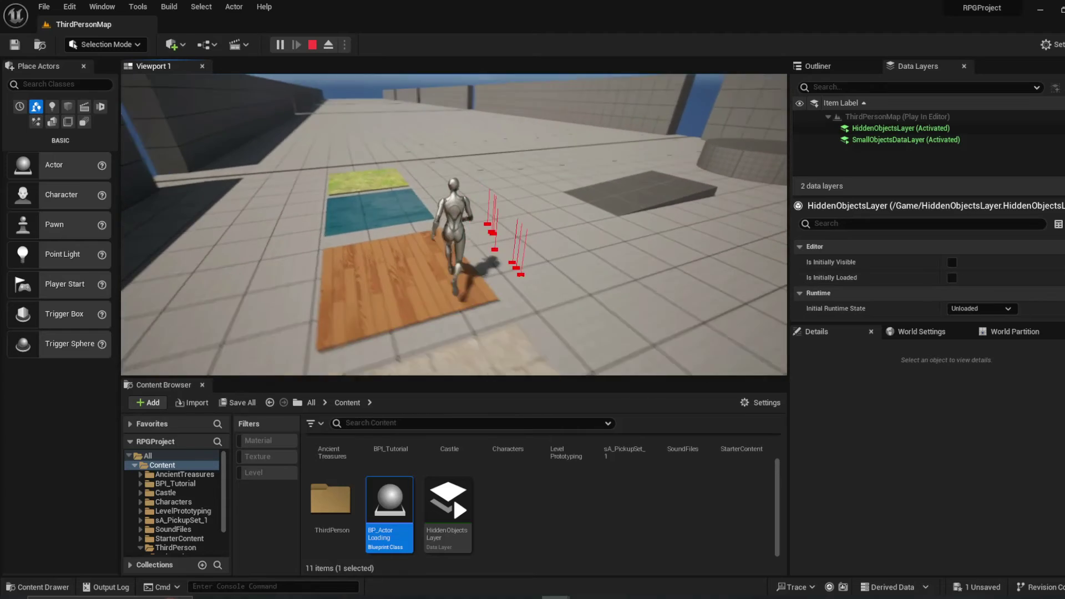
pyautogui.press('a')
pyautogui.press('w')
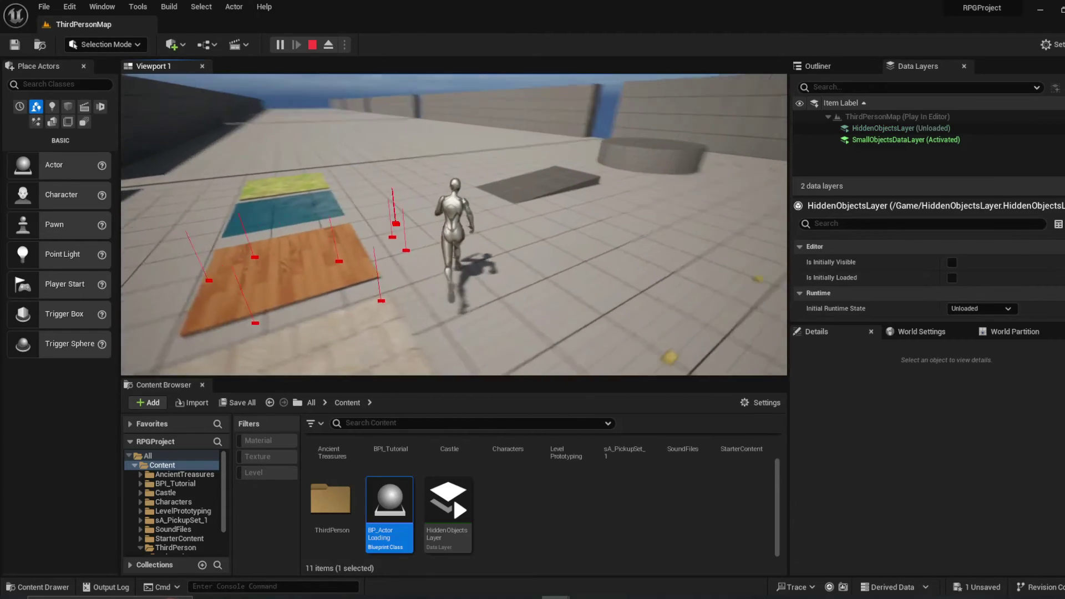
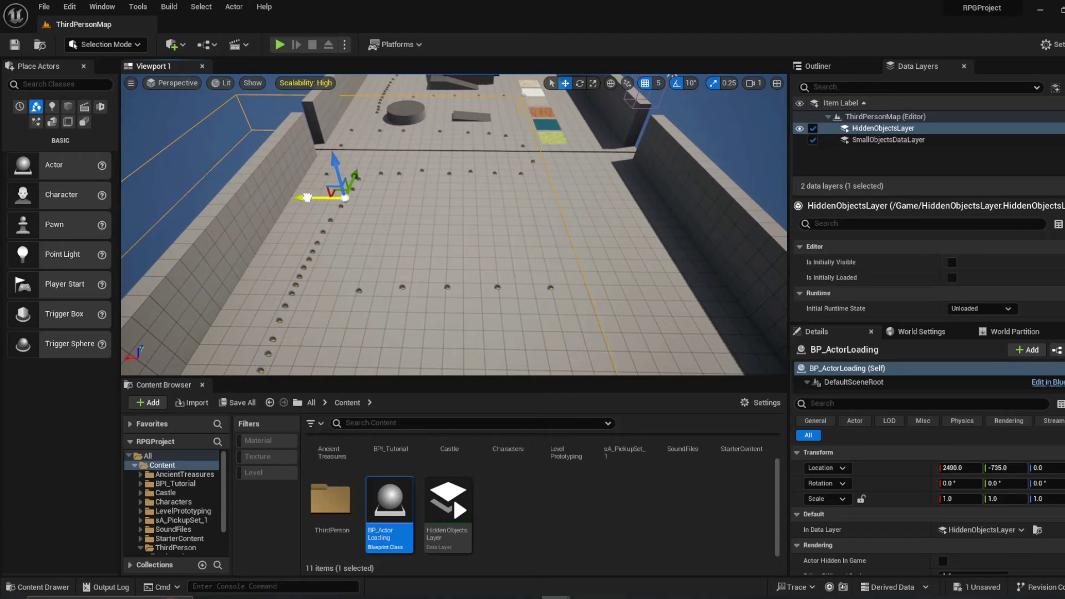
# Move the BP_ActorLoading trigger to the wall opening beside the coloured floor tiles, at about X 1510, Y -25
pyautogui.moveTo(613, 175)
pyautogui.mouseDown(button='right')
pyautogui.moveTo(540, 175)
pyautogui.moveTo(613, 176)
pyautogui.mouseUp(button='right')
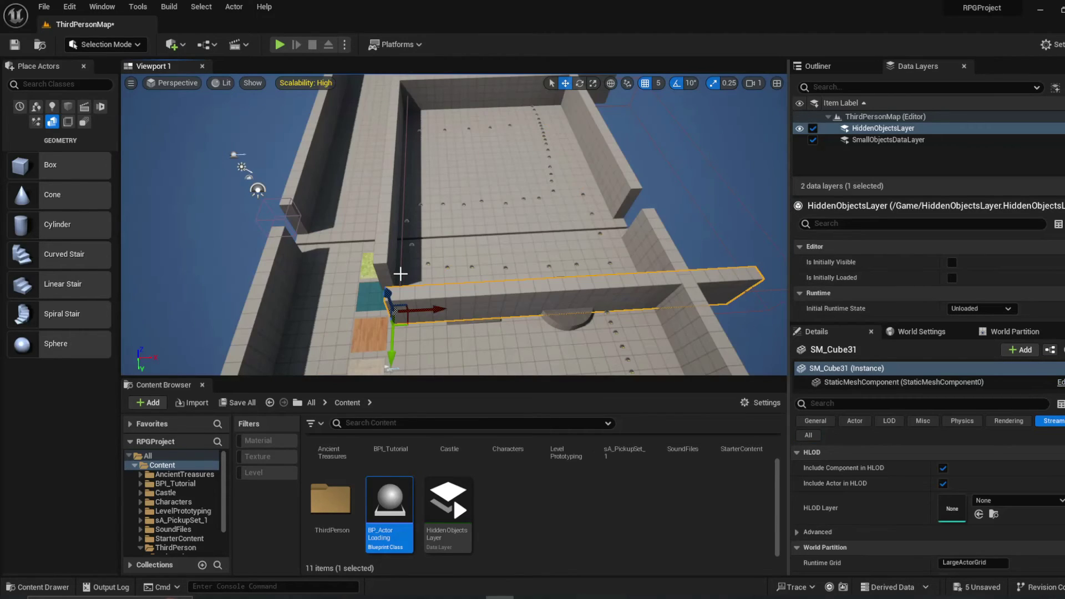
pyautogui.click(400, 273)
pyautogui.moveTo(452, 245)
pyautogui.mouseDown(button='right')
pyautogui.moveTo(443, 310)
pyautogui.moveTo(452, 245)
pyautogui.mouseUp(button='right')
pyautogui.press('w')
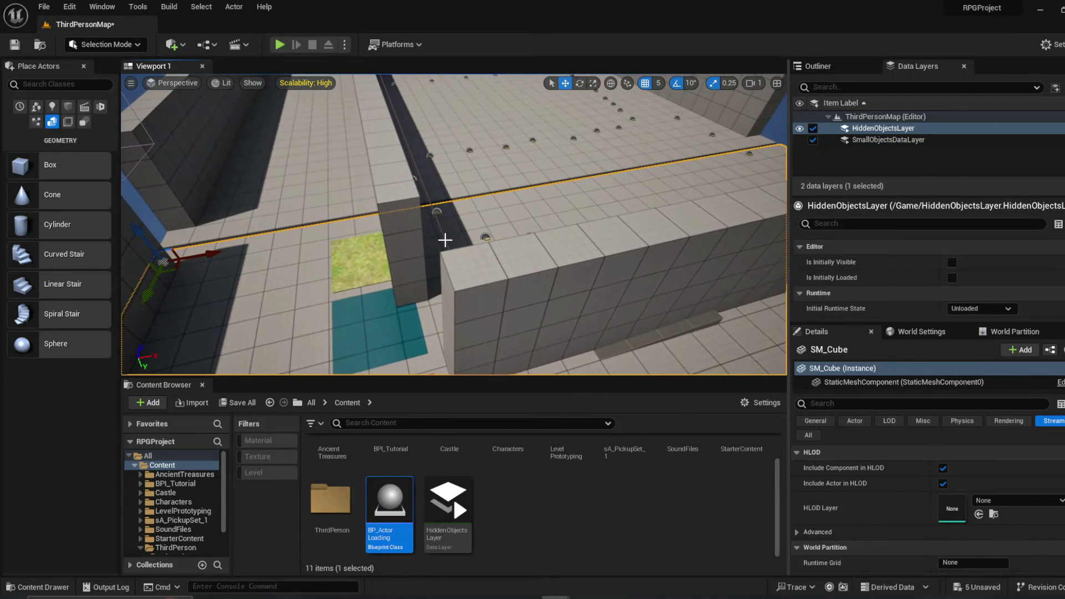
pyautogui.click(445, 239)
pyautogui.moveTo(643, 103); pyautogui.dragTo(589, 112)
pyautogui.press('s')
pyautogui.moveTo(589, 113); pyautogui.dragTo(682, 114, button='right')
pyautogui.press('w')
pyautogui.press('d')
pyautogui.moveTo(453, 239); pyautogui.dragTo(456, 245, button='right')
pyautogui.press('s')
pyautogui.moveTo(524, 176)
pyautogui.mouseDown(button='right')
pyautogui.moveTo(499, 174)
pyautogui.moveTo(524, 176)
pyautogui.mouseUp(button='right')
pyautogui.moveTo(525, 176)
pyautogui.mouseDown()
pyautogui.moveTo(550, 202)
pyautogui.moveTo(545, 189)
pyautogui.moveTo(527, 193)
pyautogui.mouseUp()
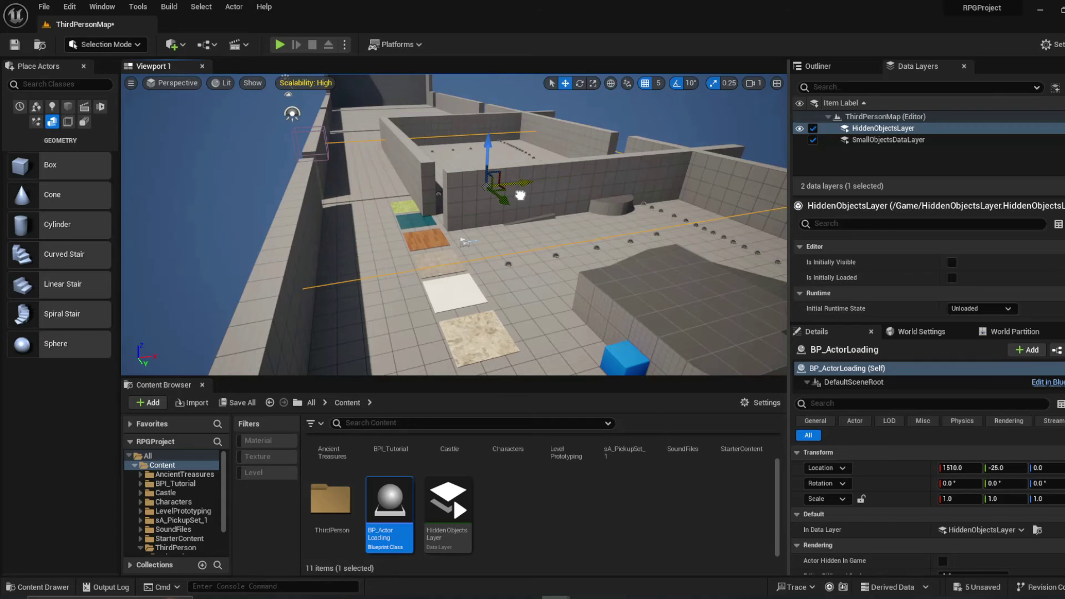
# Shift the long wall SM_Cube31 slightly along its X axis at the opening beside the floor tiles
pyautogui.moveTo(480, 242)
pyautogui.mouseDown(button='right')
pyautogui.moveTo(505, 256)
pyautogui.moveTo(485, 240)
pyautogui.mouseUp(button='right')
pyautogui.click(463, 220)
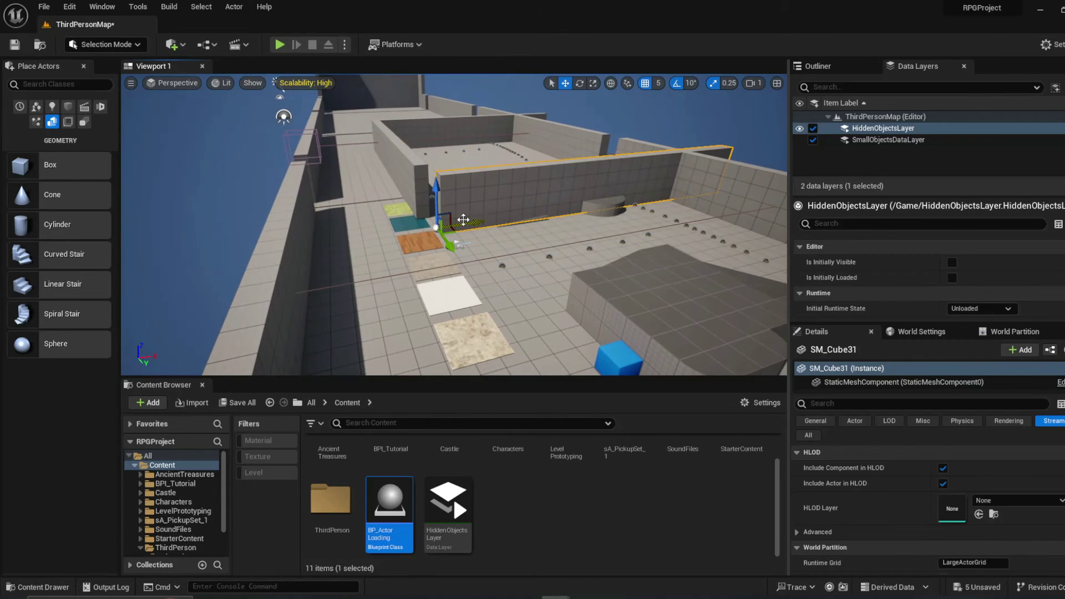
pyautogui.moveTo(477, 222); pyautogui.dragTo(477, 229)
pyautogui.moveTo(476, 229); pyautogui.dragTo(544, 239, button='right')
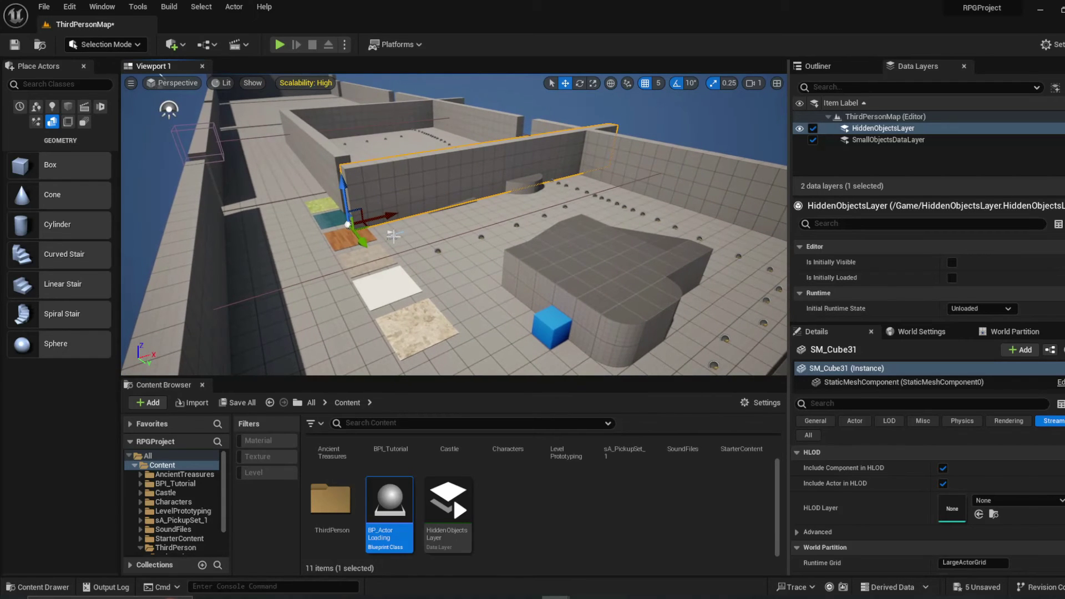
# Move the PlayerStart beside the last floor tile, at about X 900, Y 1705, and save all changes
pyautogui.click(395, 238)
pyautogui.moveTo(413, 255); pyautogui.dragTo(469, 310)
pyautogui.moveTo(469, 310); pyautogui.dragTo(388, 296, button='right')
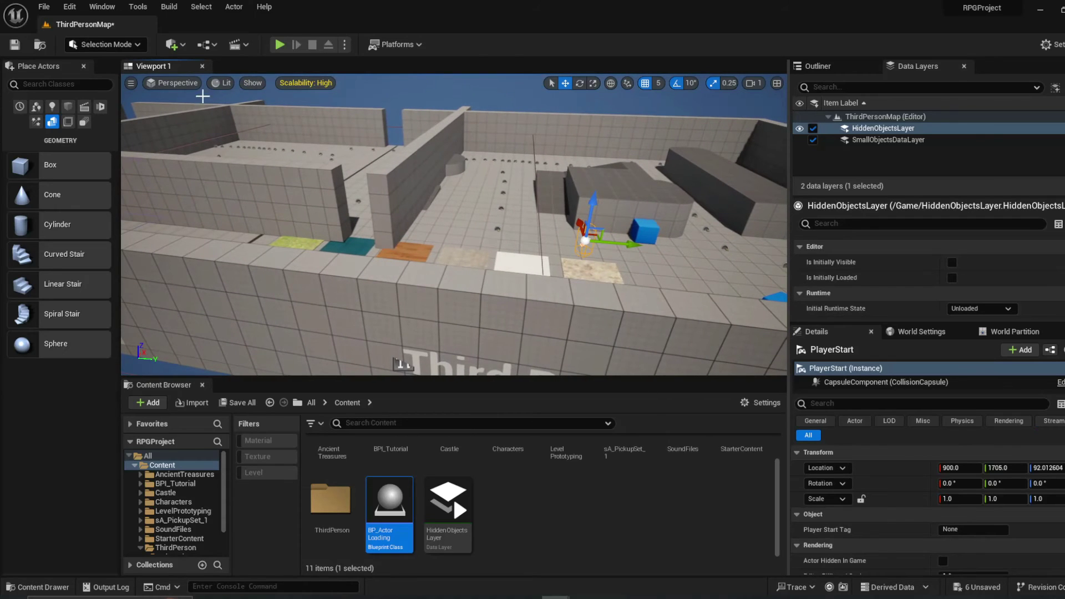
pyautogui.click(43, 7)
pyautogui.click(72, 157)
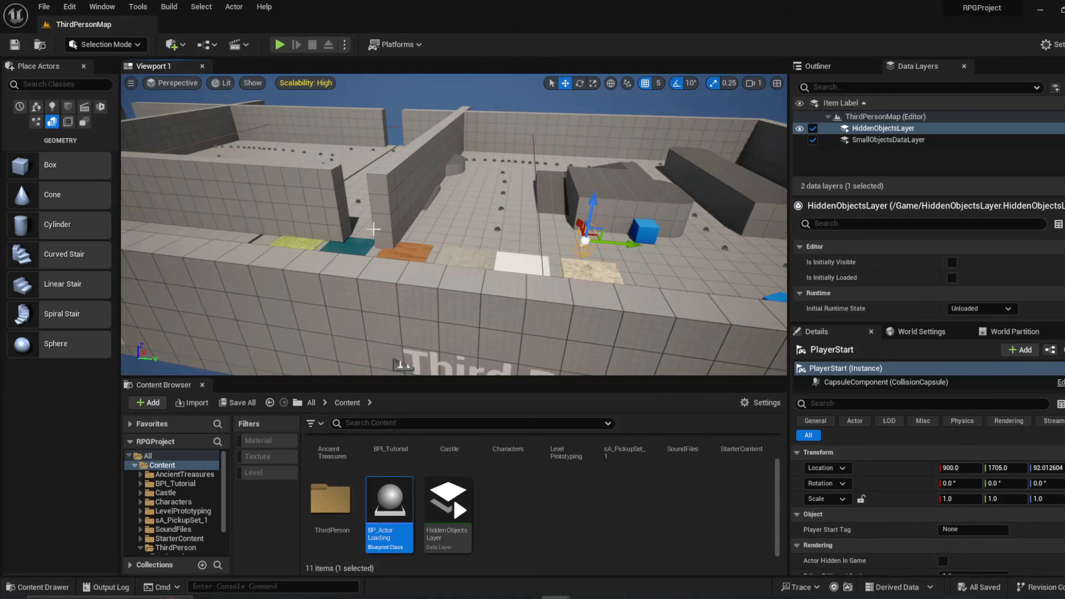
# Raise the BP_ActorLoading trigger to a Z location of 145
pyautogui.moveTo(659, 221); pyautogui.dragTo(477, 261, button='right')
pyautogui.moveTo(335, 246)
pyautogui.mouseDown(button='right')
pyautogui.moveTo(355, 238)
pyautogui.moveTo(335, 245)
pyautogui.mouseUp(button='right')
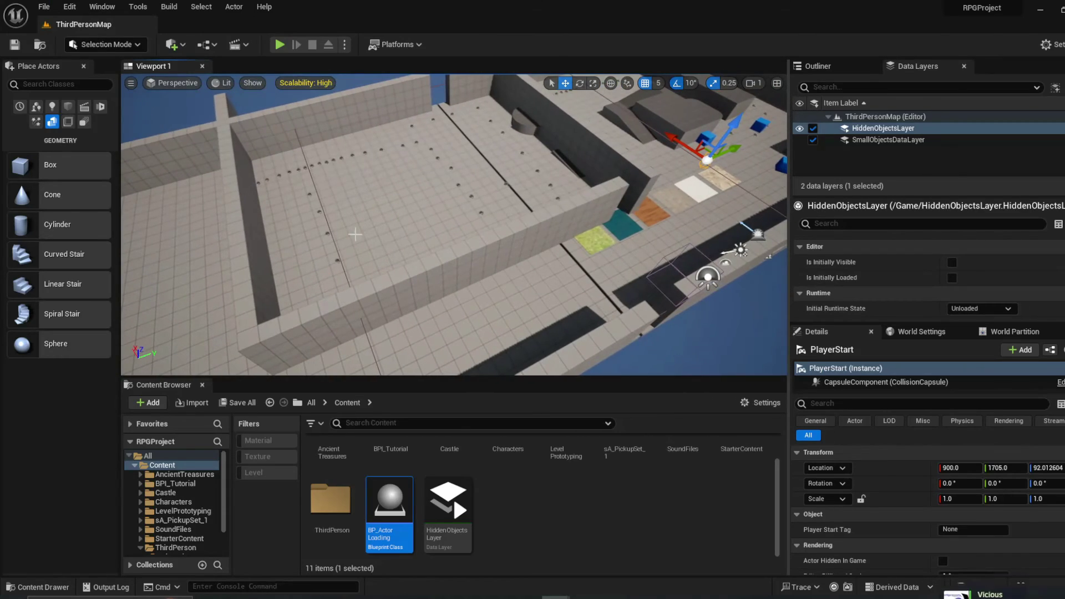
pyautogui.click(334, 246)
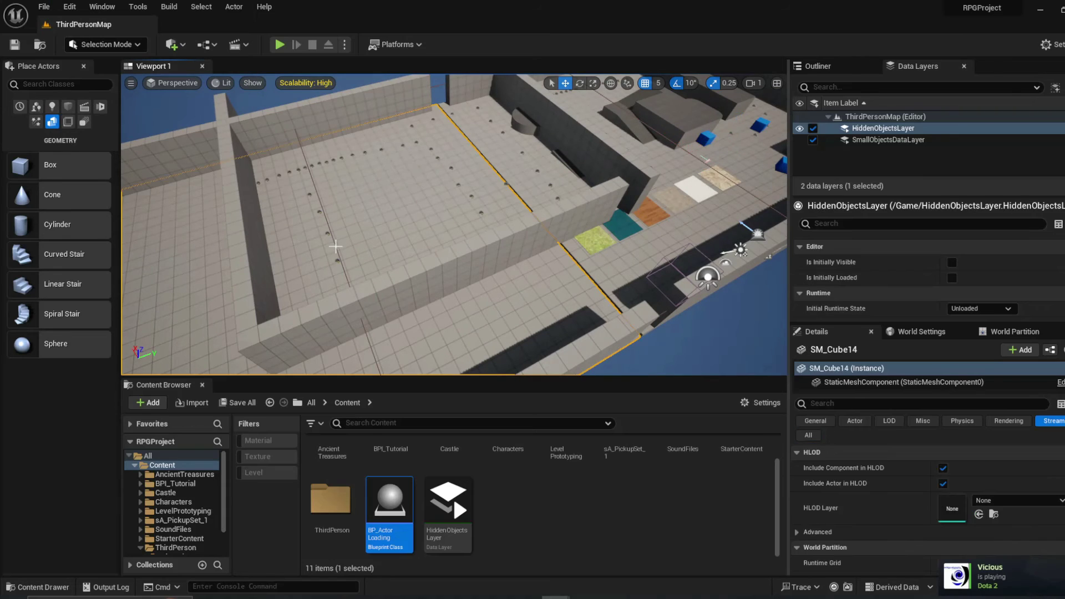
pyautogui.click(335, 246)
pyautogui.moveTo(445, 218)
pyautogui.mouseDown(button='right')
pyautogui.moveTo(499, 210)
pyautogui.moveTo(411, 228)
pyautogui.moveTo(367, 222)
pyautogui.moveTo(461, 206)
pyautogui.mouseUp(button='right')
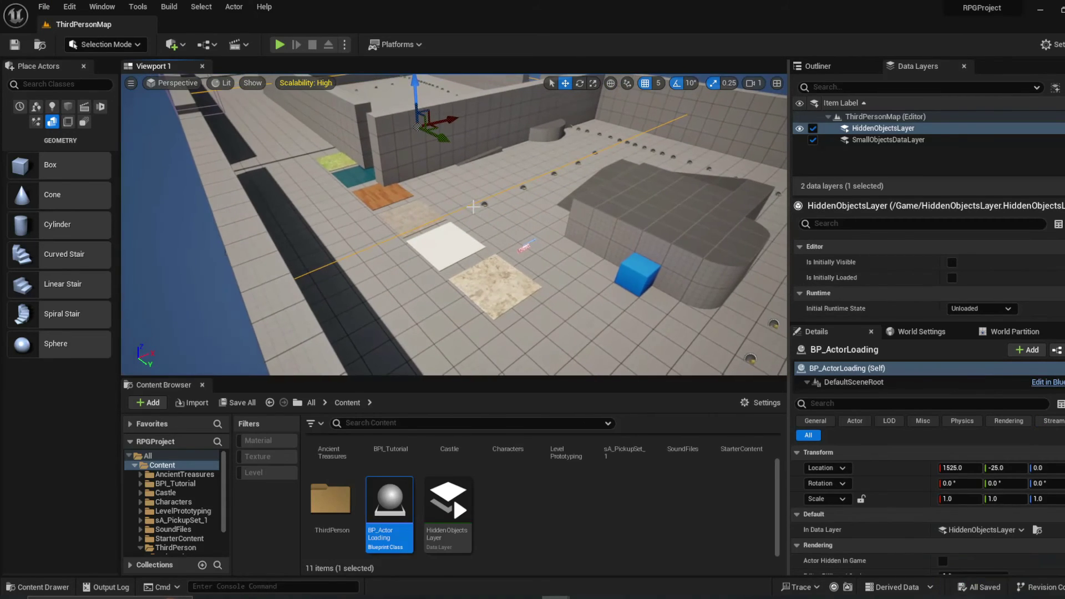
pyautogui.moveTo(408, 102); pyautogui.dragTo(409, 84)
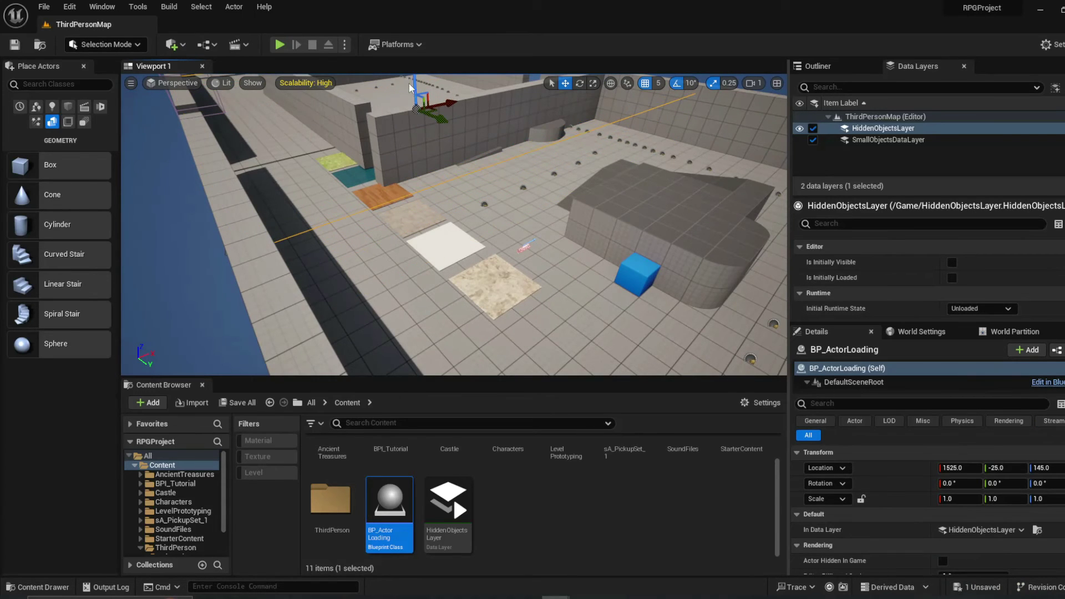
# Save all changes to ThirdPersonMap and its assets
pyautogui.click(44, 7)
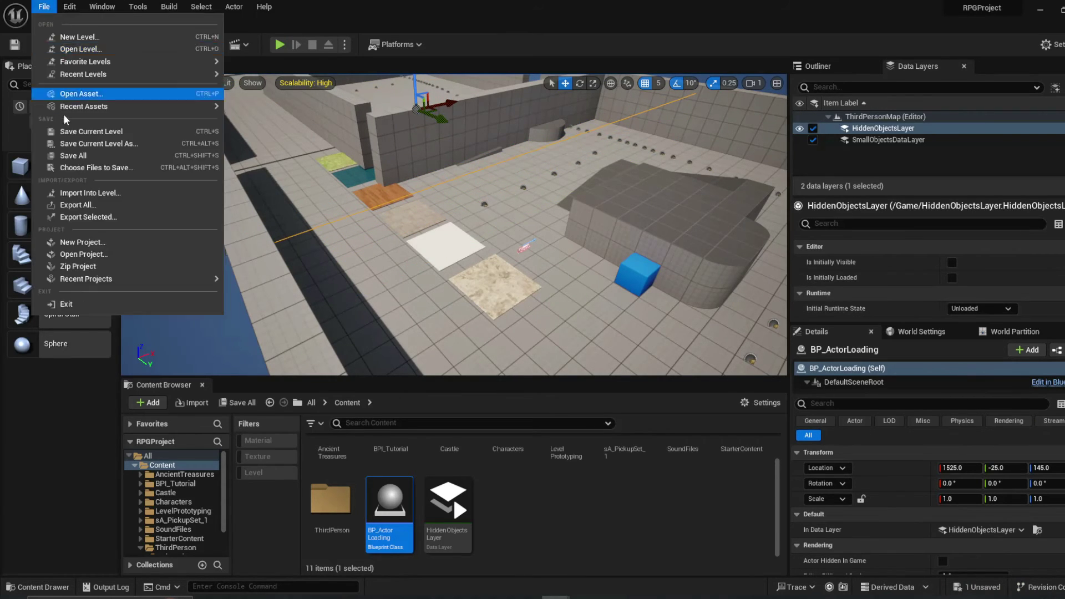
pyautogui.click(69, 148)
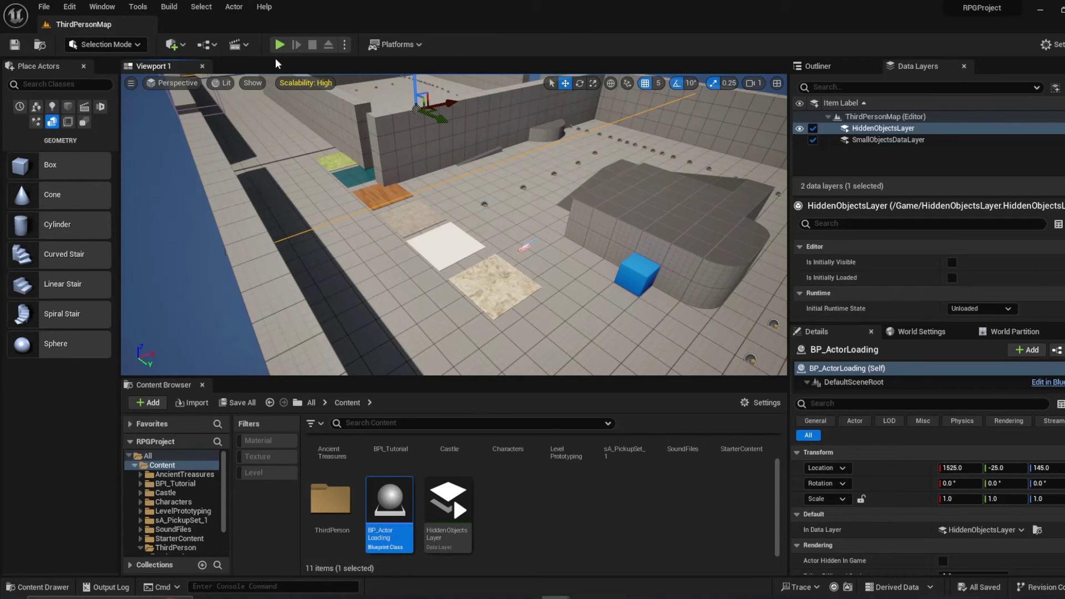
pyautogui.click(44, 7)
pyautogui.click(74, 155)
# Play the level, run the character beside the coloured floor tiles, and eject from it into the free editor camera
pyautogui.click(281, 45)
pyautogui.press('w')
pyautogui.press('a')
pyautogui.press('w')
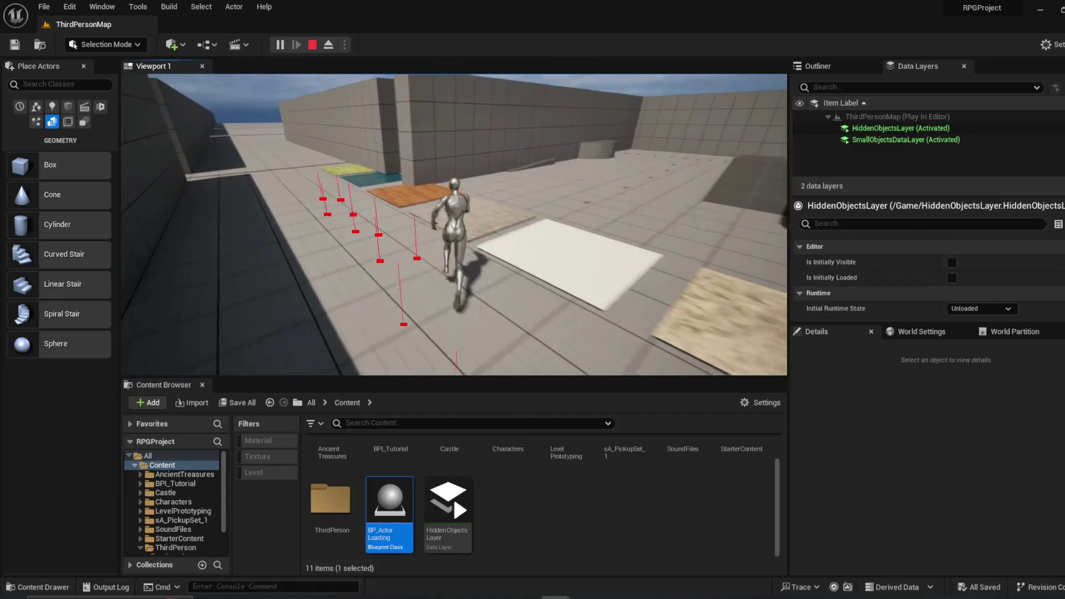
pyautogui.press('F8')
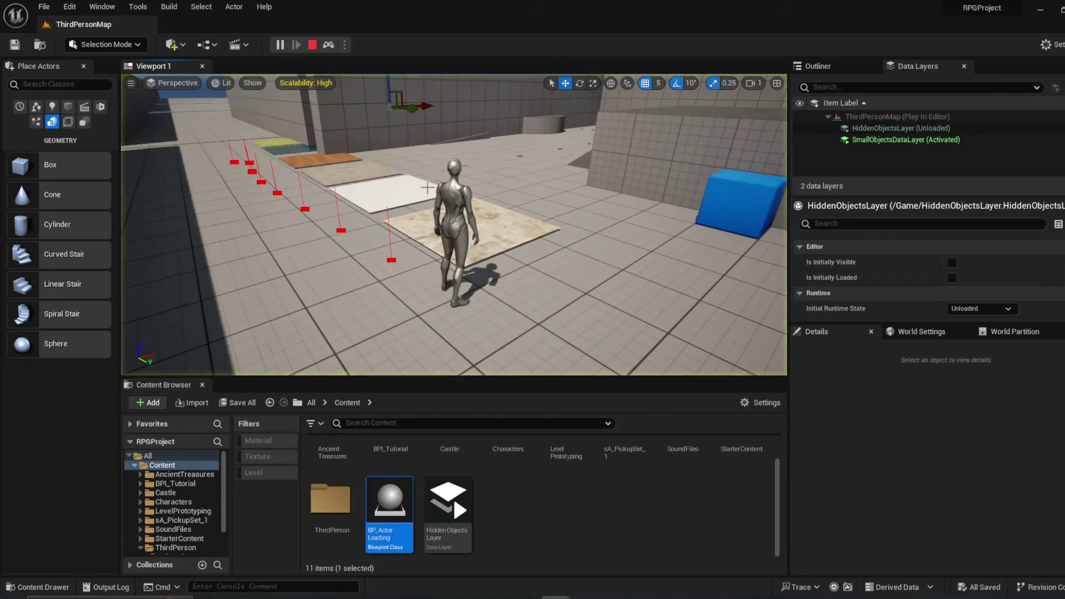
# Examine the walled room and its opening from above during play while the character stands outside the trigger
pyautogui.moveTo(454, 224)
pyautogui.mouseDown(button='right')
pyautogui.moveTo(454, 161)
pyautogui.moveTo(454, 244)
pyautogui.moveTo(454, 222)
pyautogui.mouseUp(button='right')
pyautogui.moveTo(244, 200); pyautogui.dragTo(231, 133, button='right')
pyautogui.moveTo(314, 204); pyautogui.dragTo(347, 179, button='right')
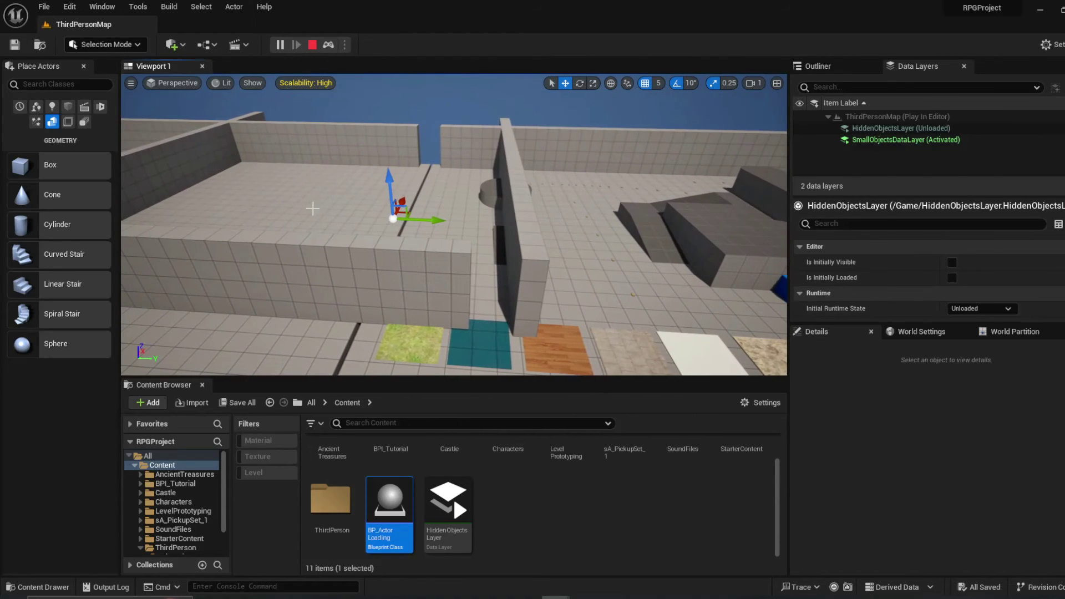
pyautogui.moveTo(443, 198); pyautogui.dragTo(333, 201, button='right')
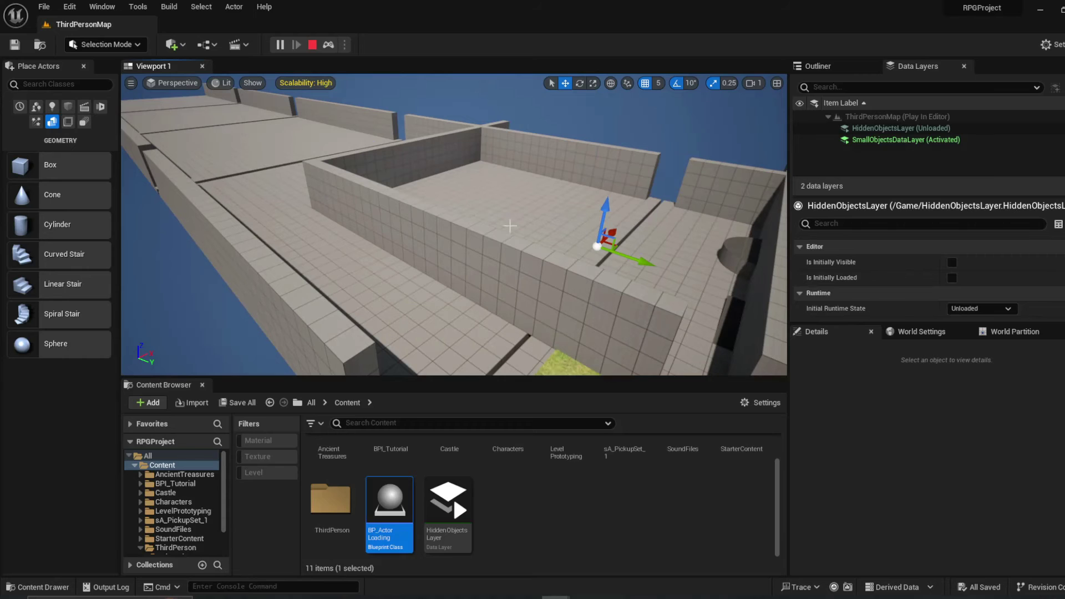
pyautogui.moveTo(620, 266); pyautogui.dragTo(651, 330, button='right')
pyautogui.moveTo(489, 299); pyautogui.dragTo(435, 115, button='right')
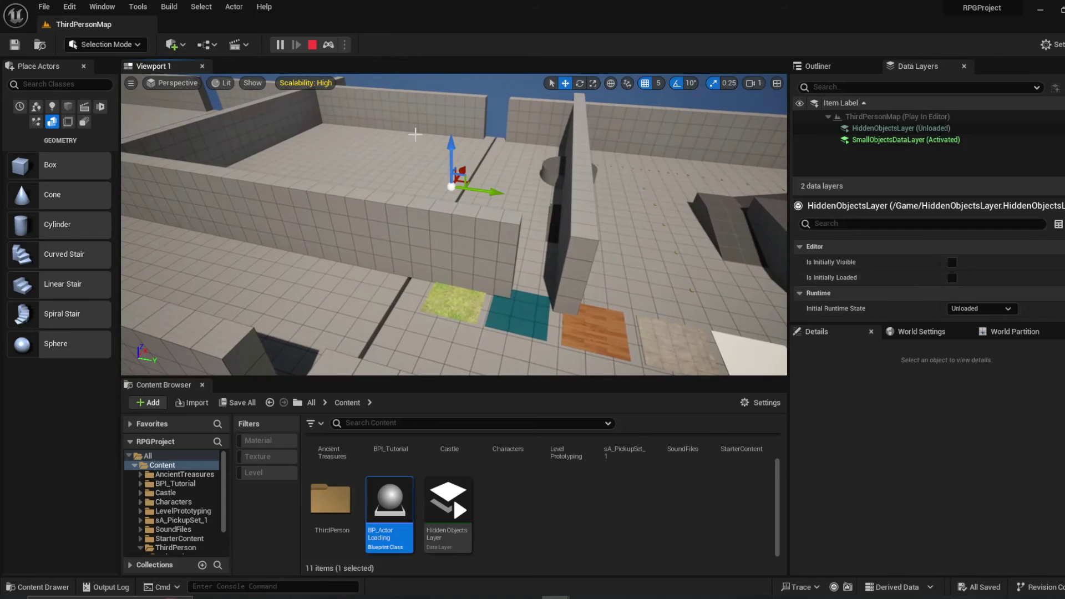
pyautogui.moveTo(437, 182); pyautogui.dragTo(438, 131, button='right')
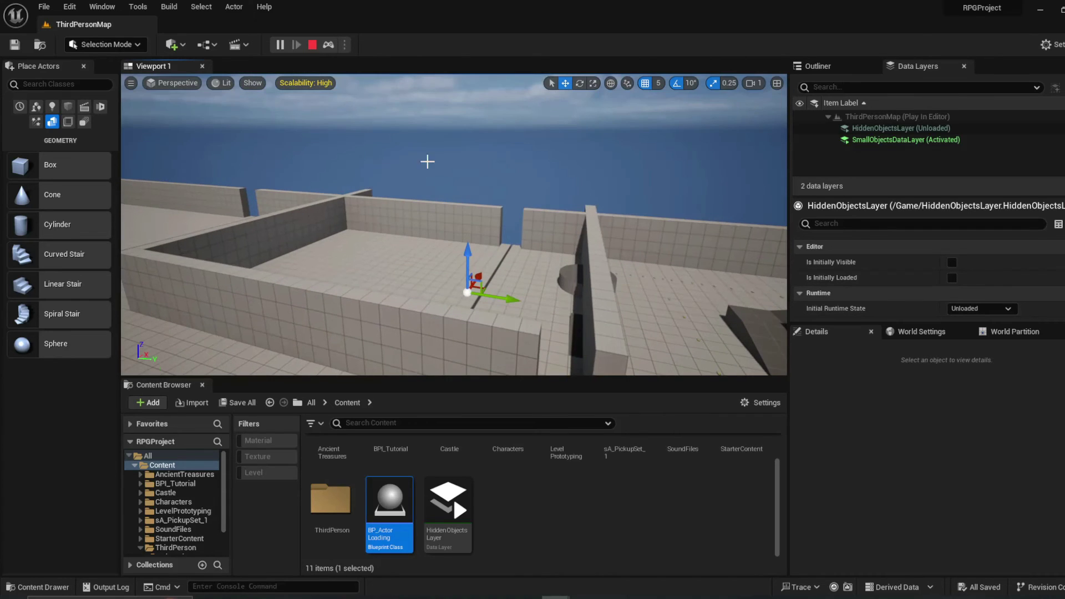
pyautogui.moveTo(570, 229); pyautogui.dragTo(502, 294, button='right')
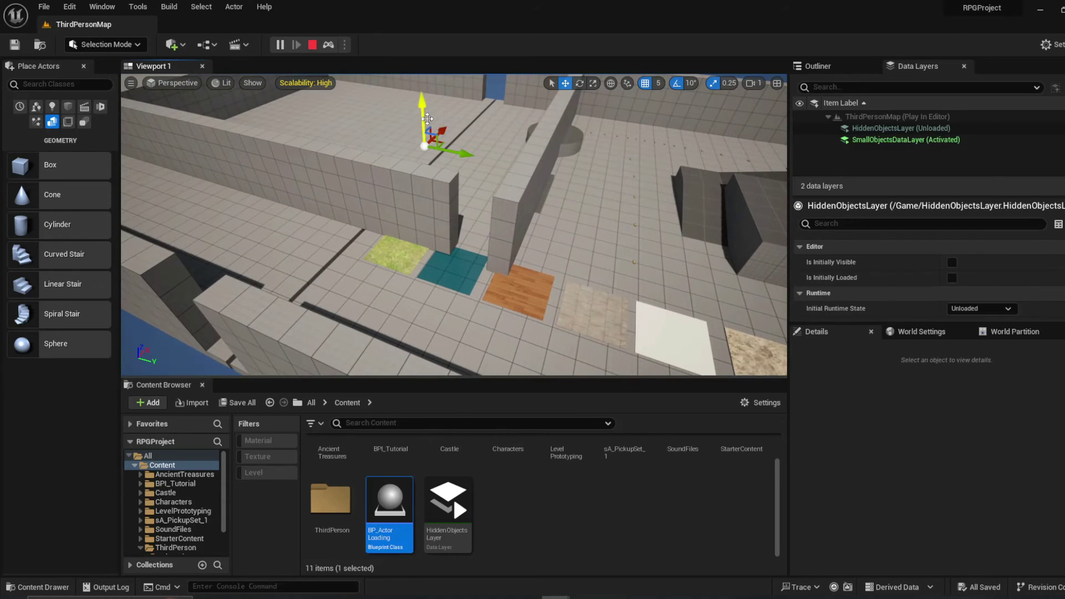
pyautogui.moveTo(395, 161); pyautogui.dragTo(338, 269, button='right')
pyautogui.press('w')
pyautogui.moveTo(390, 215); pyautogui.dragTo(427, 250, button='right')
pyautogui.press('s')
pyautogui.moveTo(344, 188); pyautogui.dragTo(475, 227, button='right')
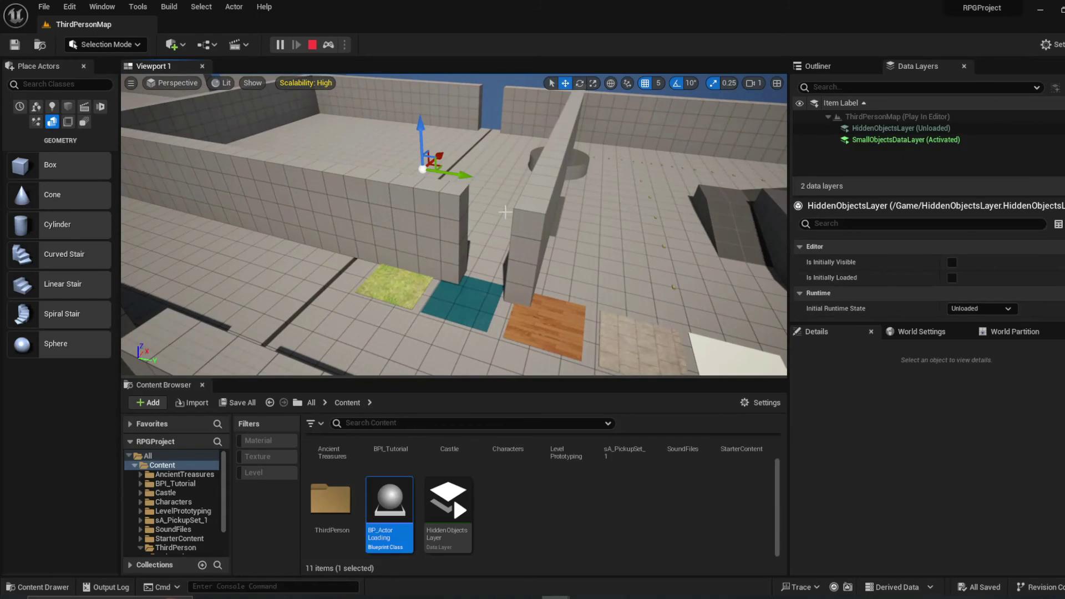
pyautogui.moveTo(611, 216); pyautogui.dragTo(677, 259, button='right')
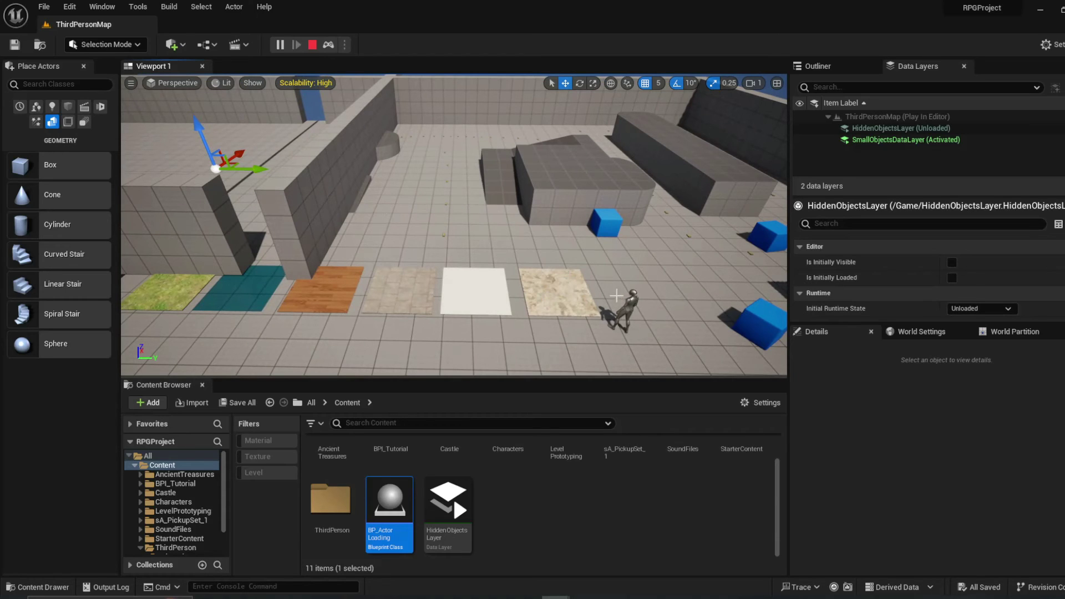
# Select the playing character and move it into the trigger area beside the long wall, at about X 1665, Y 1019
pyautogui.click(637, 310)
pyautogui.press('f')
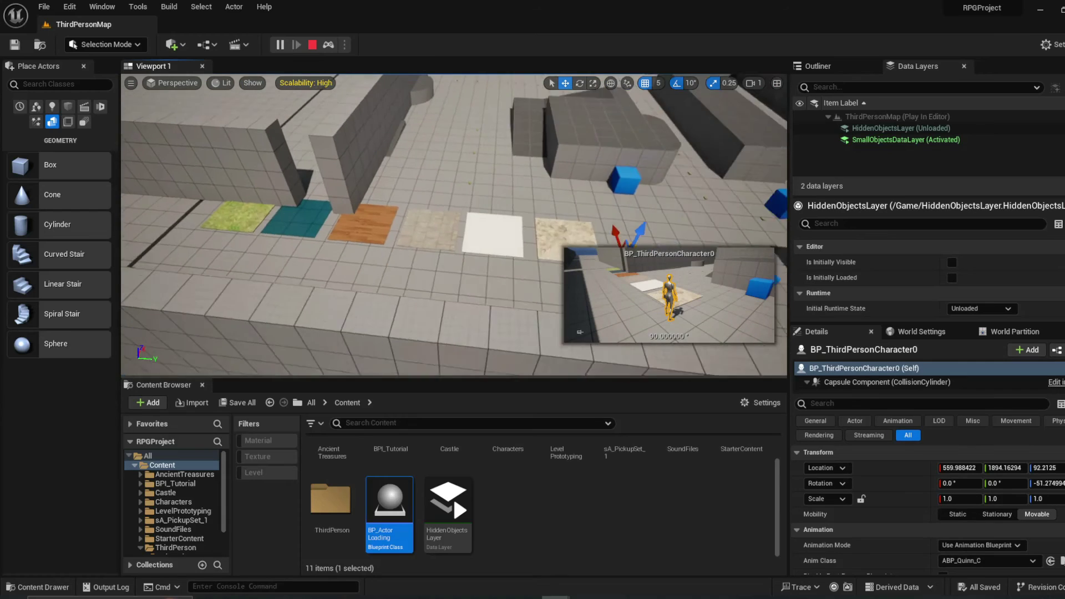
pyautogui.moveTo(554, 229); pyautogui.dragTo(405, 233)
pyautogui.moveTo(405, 232); pyautogui.dragTo(460, 270, button='right')
pyautogui.moveTo(460, 269); pyautogui.dragTo(595, 119)
pyautogui.moveTo(546, 184); pyautogui.dragTo(554, 222, button='right')
pyautogui.press('f')
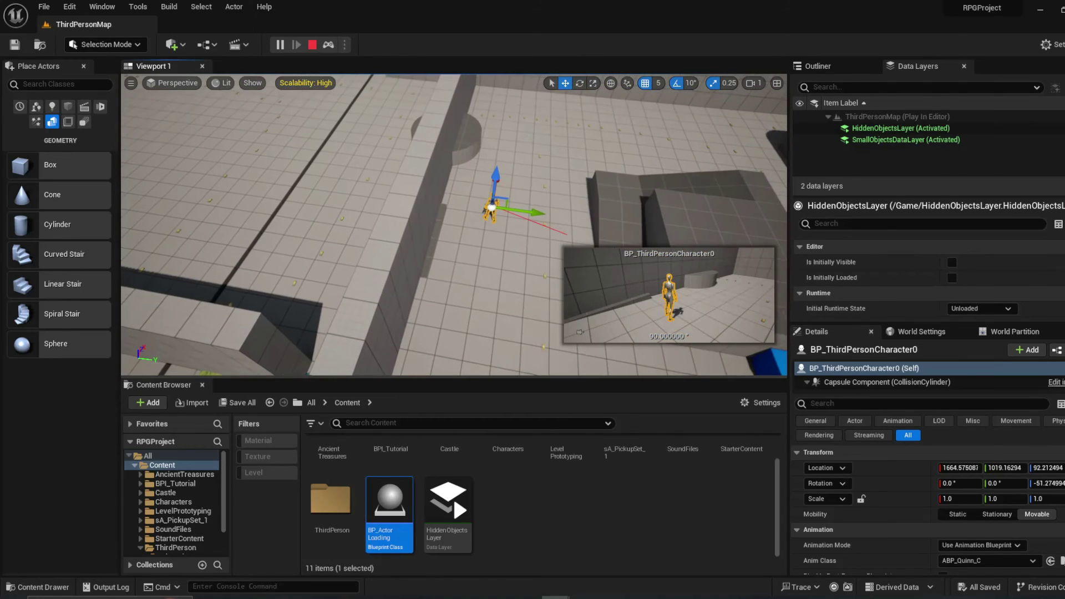
# Move the character out of the trigger onto the ramp, at about Y 1568, and look over the hidden-objects room
pyautogui.moveTo(521, 211); pyautogui.dragTo(664, 234)
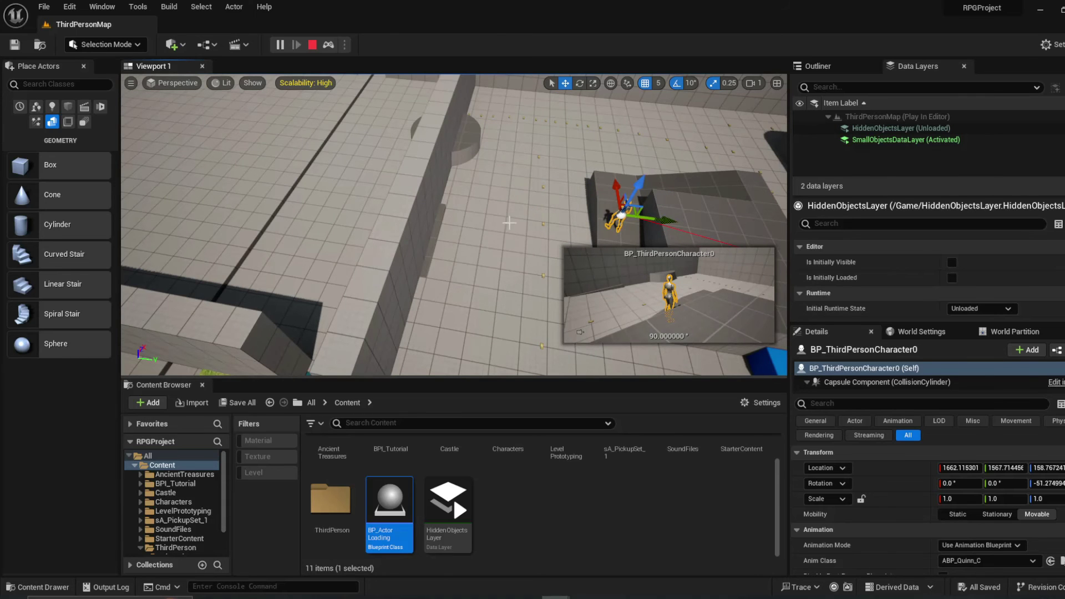
pyautogui.moveTo(469, 272); pyautogui.dragTo(461, 247, button='right')
pyautogui.press('f')
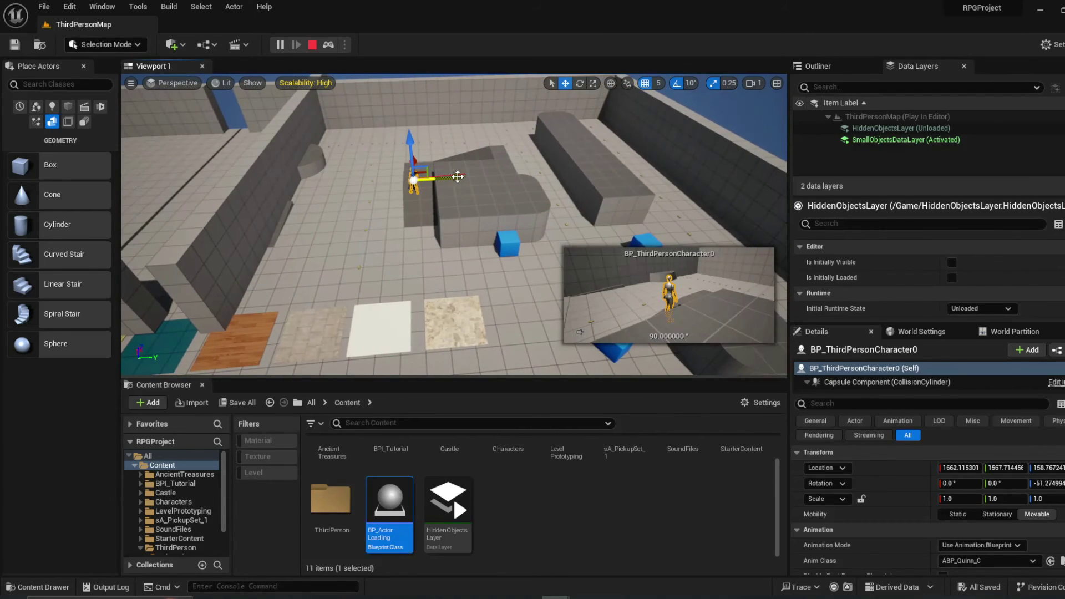
pyautogui.moveTo(381, 216); pyautogui.dragTo(335, 160, button='right')
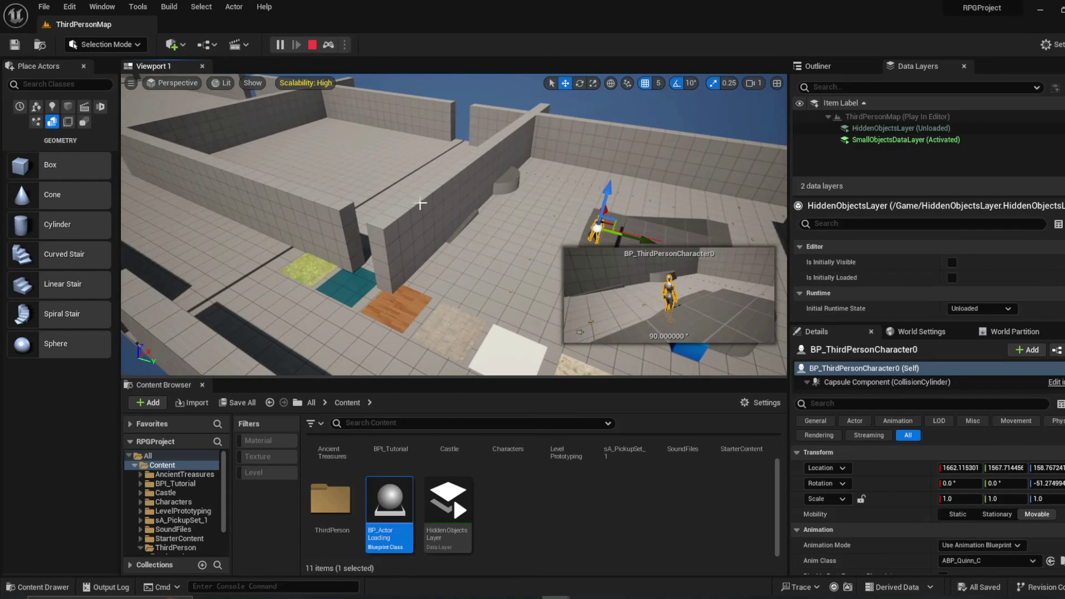
pyautogui.moveTo(531, 201); pyautogui.dragTo(531, 201, button='right')
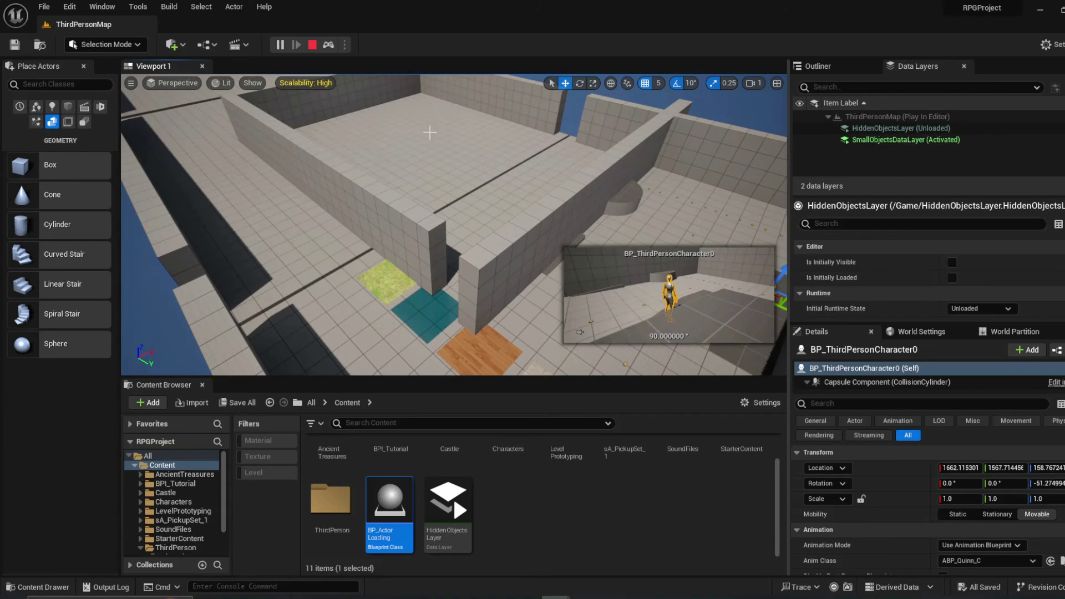
pyautogui.moveTo(505, 170); pyautogui.dragTo(527, 155, button='right')
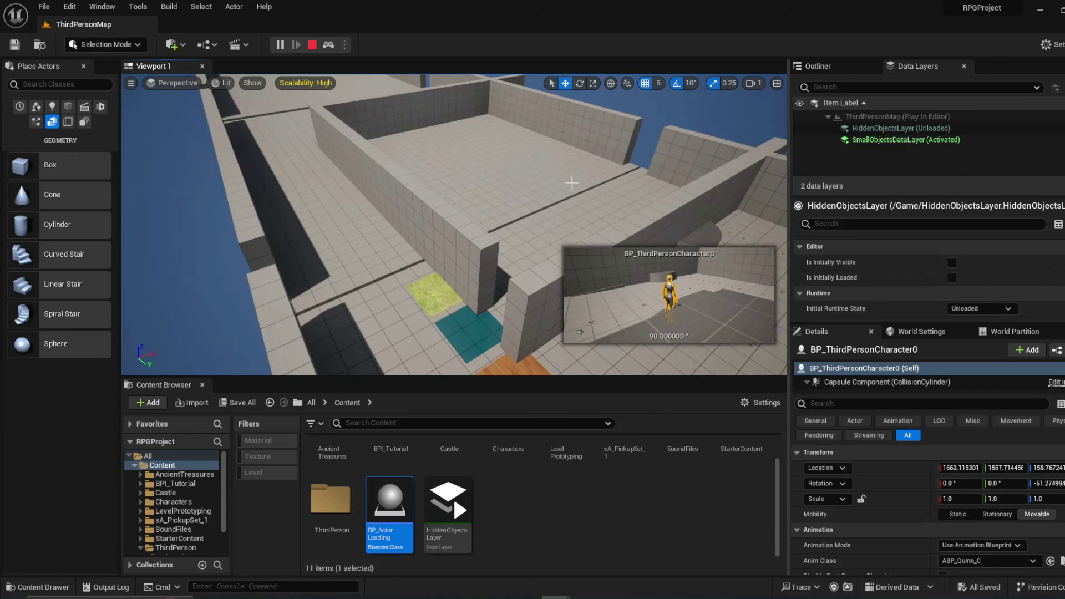
pyautogui.moveTo(574, 197); pyautogui.dragTo(584, 190, button='right')
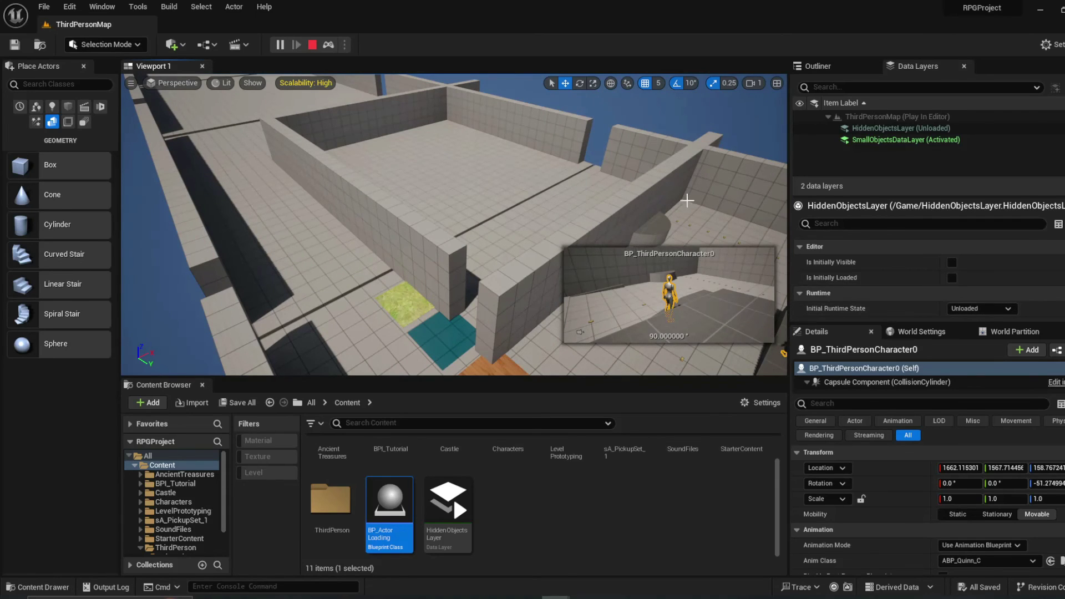
pyautogui.moveTo(687, 201); pyautogui.dragTo(684, 201, button='right')
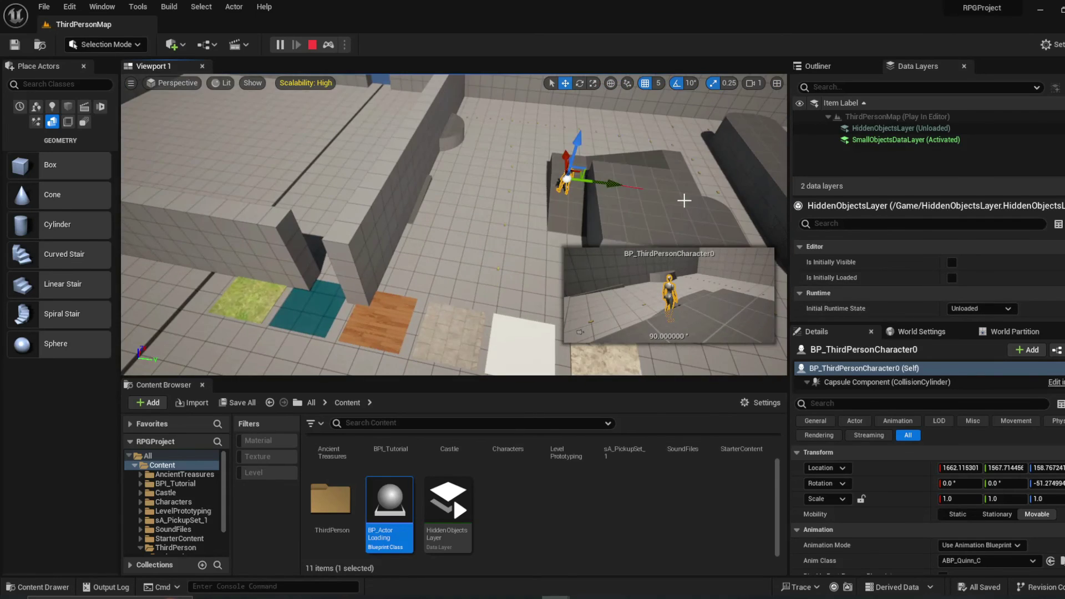
# Check the properties of the floor item BP_ItembaseClass38, searching its details for "Part", and stop the play session
pyautogui.click(512, 166)
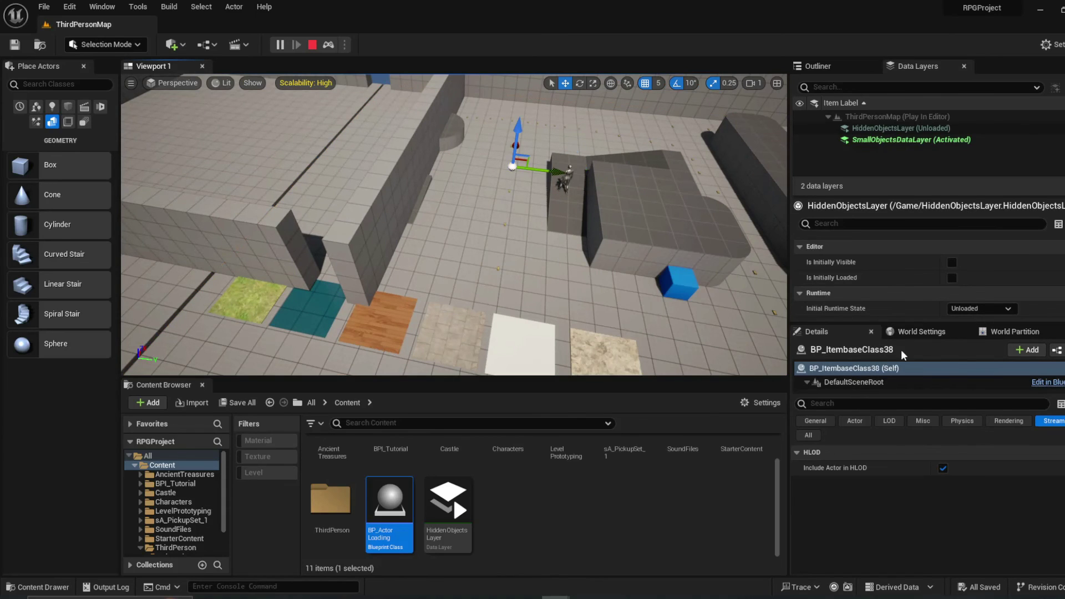
pyautogui.moveTo(922, 324); pyautogui.dragTo(915, 369)
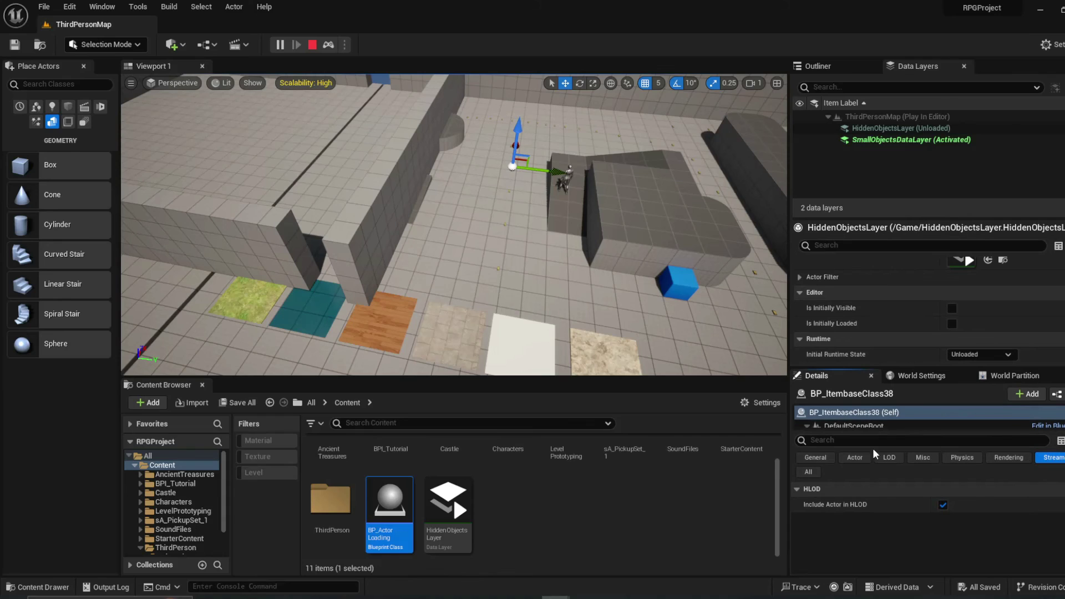
pyautogui.scroll(-2, 886, 425)
pyautogui.scroll(2, 892, 417)
pyautogui.click(1016, 458)
pyautogui.click(1053, 459)
pyautogui.click(815, 458)
pyautogui.click(844, 439)
pyautogui.write('Part')
pyautogui.press('BackSpace')
pyautogui.press('BackSpace')
pyautogui.press('BackSpace')
pyautogui.press('BackSpace')
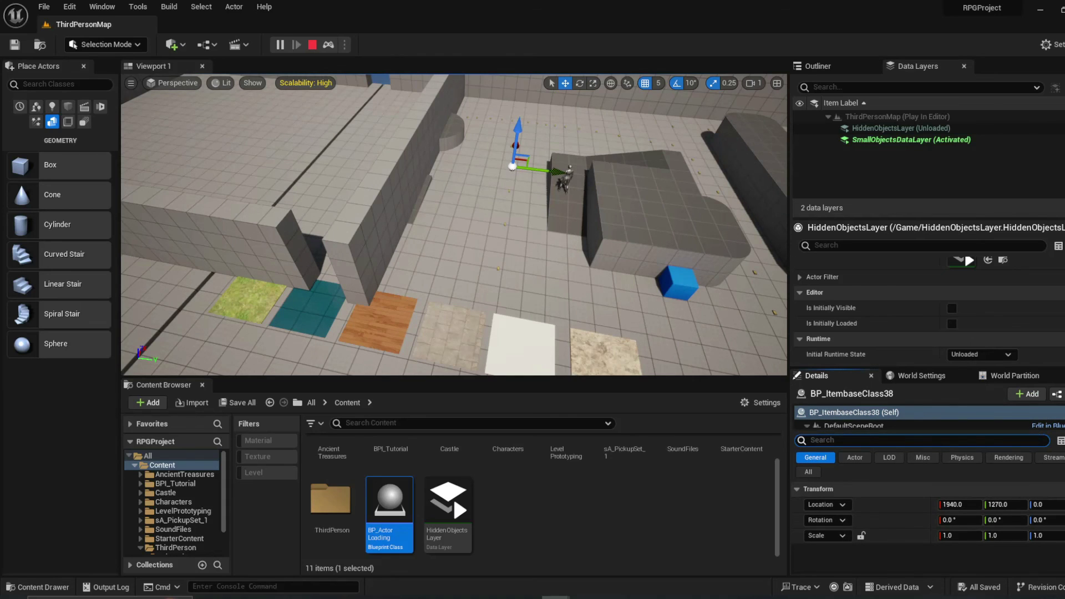
pyautogui.press('Escape')
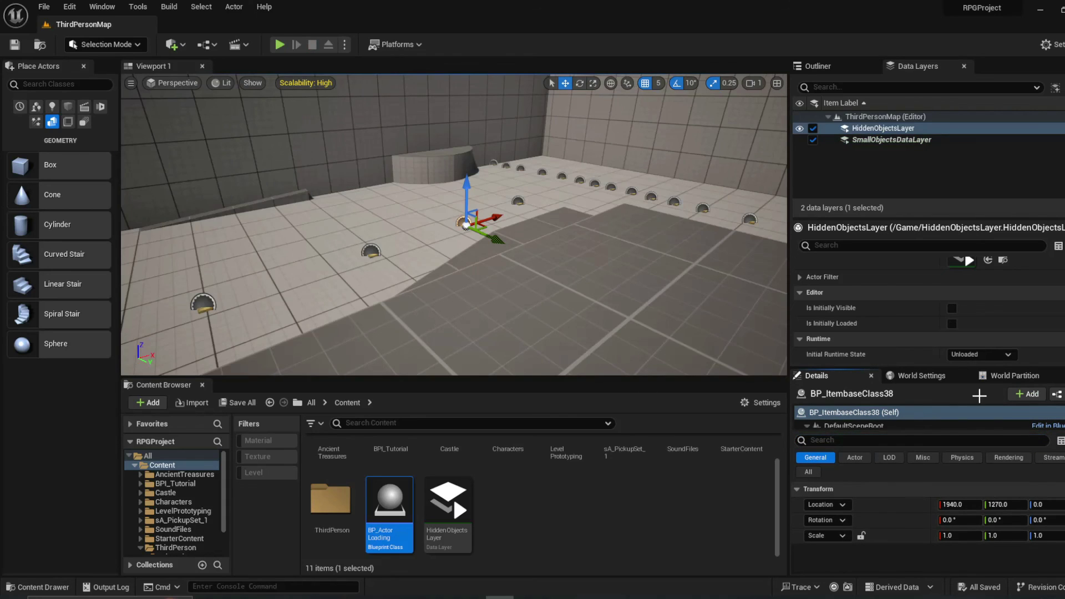
# Review the streaming settings of BP_ItembaseClass38, down to its World Partition option Is Spatially Loaded
pyautogui.click(1051, 457)
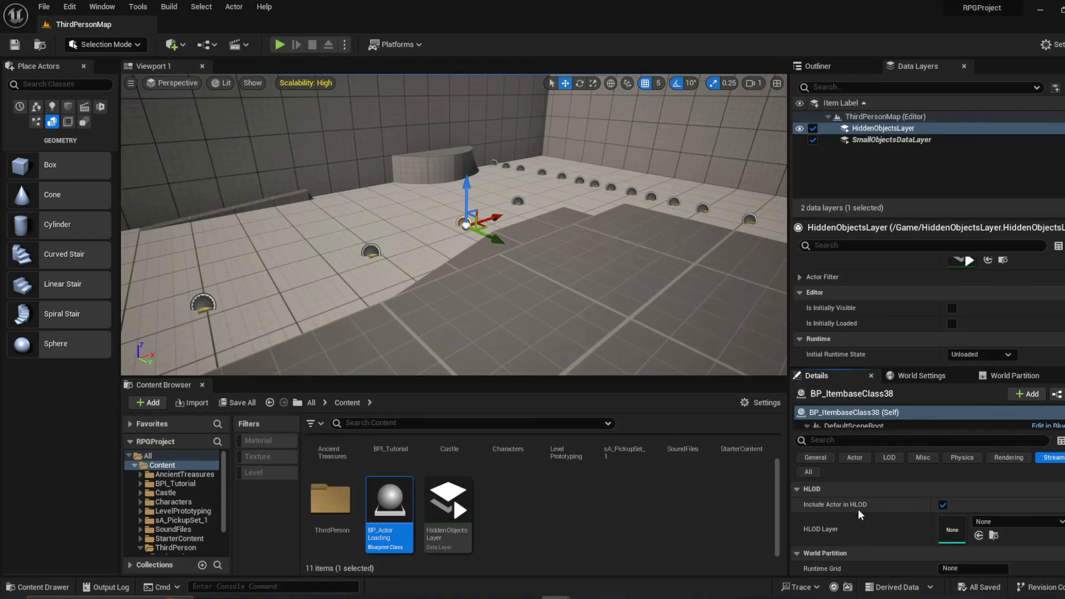
pyautogui.moveTo(634, 277); pyautogui.dragTo(521, 289, button='right')
pyautogui.moveTo(652, 299); pyautogui.dragTo(665, 319, button='right')
pyautogui.scroll(-1, 912, 521)
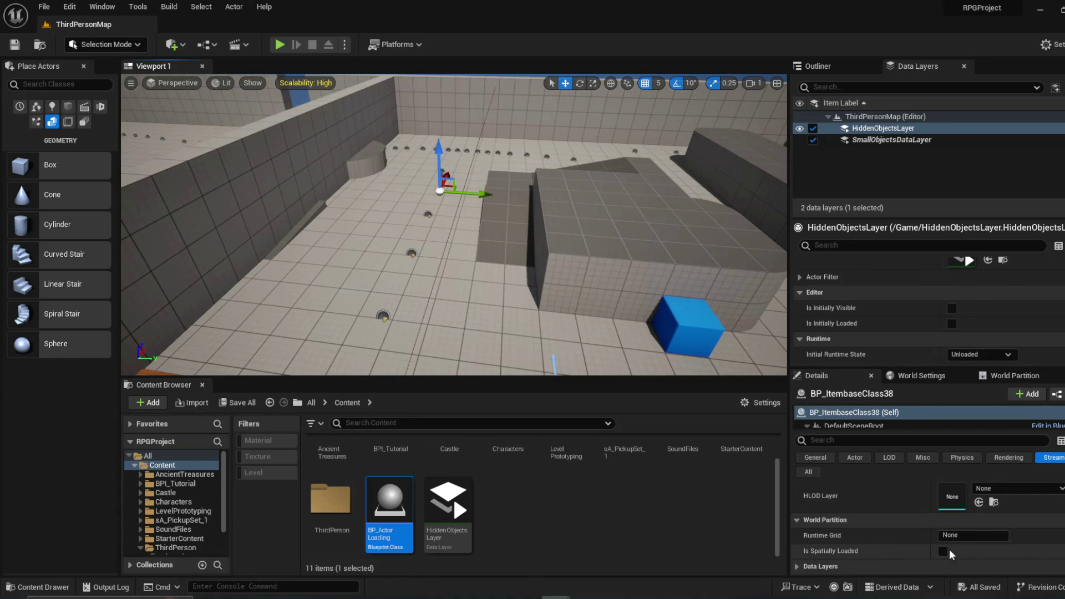
pyautogui.moveTo(593, 278); pyautogui.dragTo(520, 220, button='right')
pyautogui.press('s')
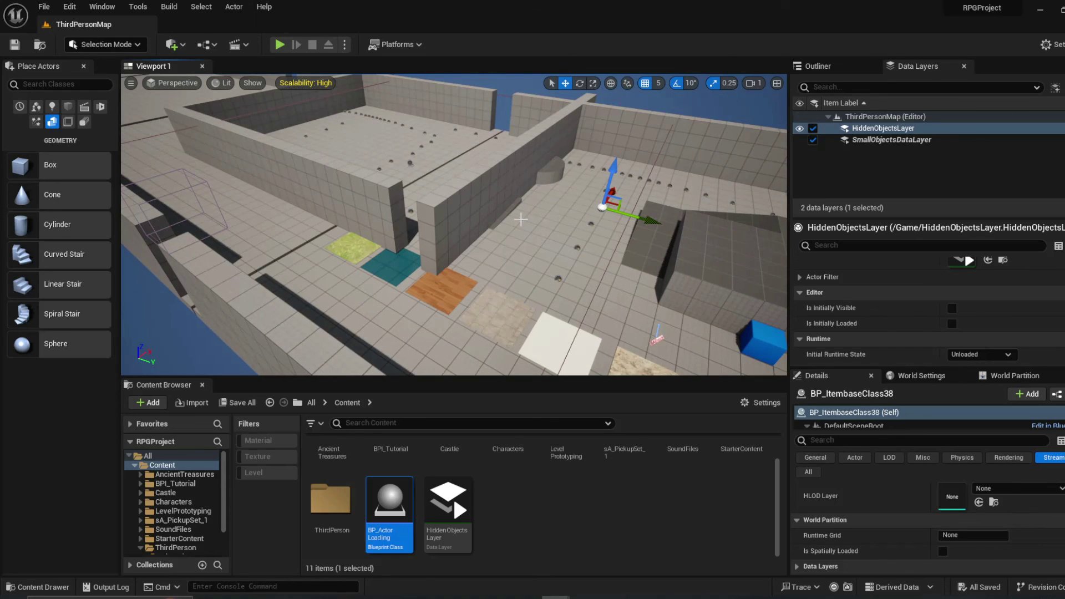
# Inspect the BP_ActorLoading trigger's bounds around the room opening from above
pyautogui.moveTo(563, 219); pyautogui.dragTo(563, 219, button='right')
pyautogui.moveTo(439, 249); pyautogui.dragTo(440, 249, button='right')
pyautogui.moveTo(607, 292); pyautogui.dragTo(574, 281, button='right')
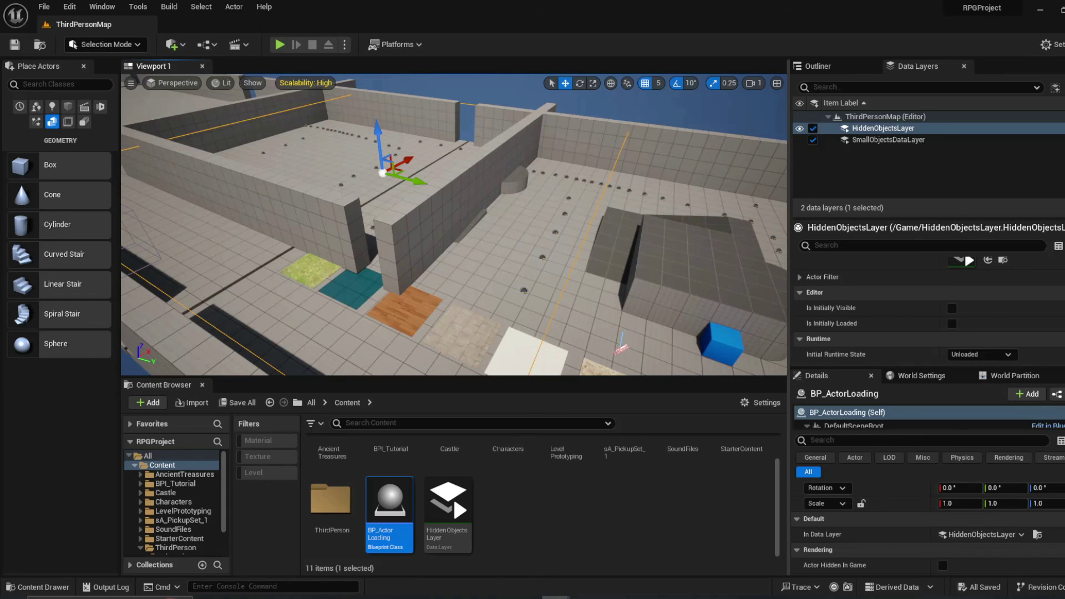
pyautogui.press('f')
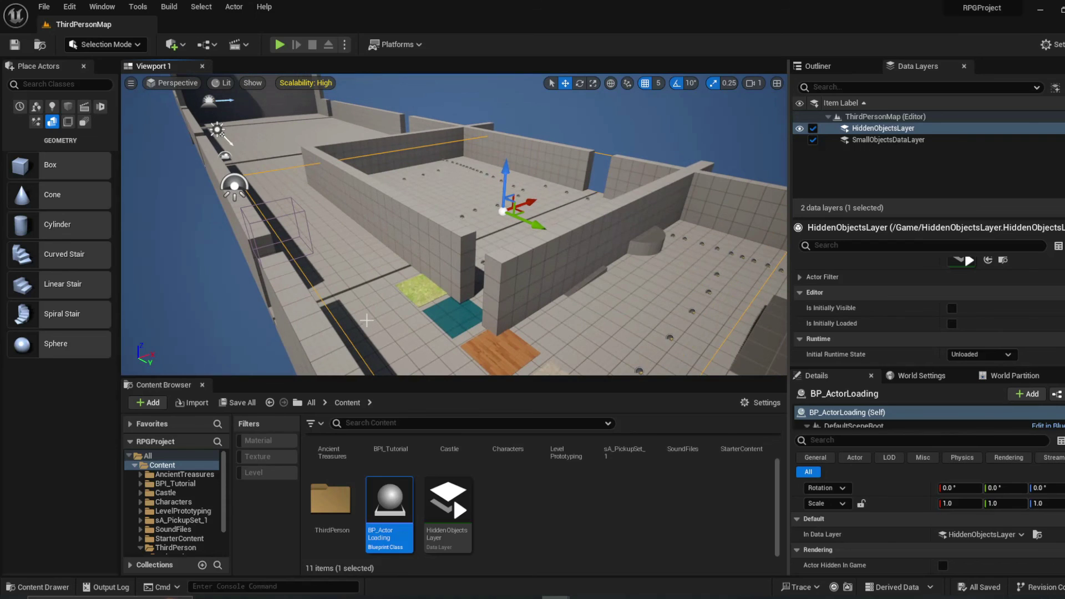
pyautogui.moveTo(372, 285); pyautogui.dragTo(432, 300, button='right')
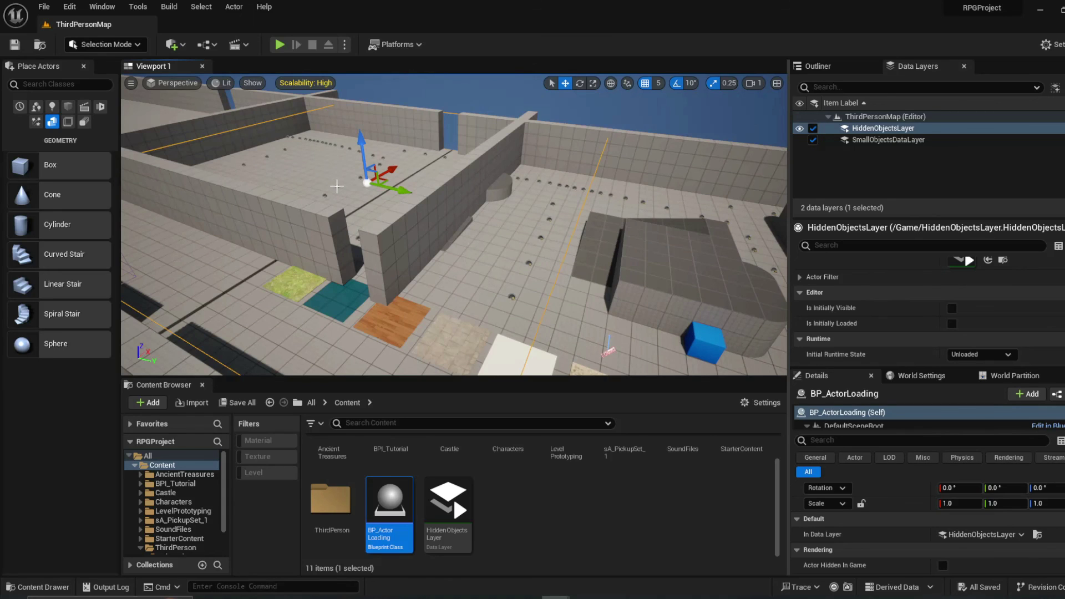
# Check the streaming settings of BP_ItembaseClass42 inside the hidden-objects room and reselect the BP_ActorLoading trigger
pyautogui.click(337, 186)
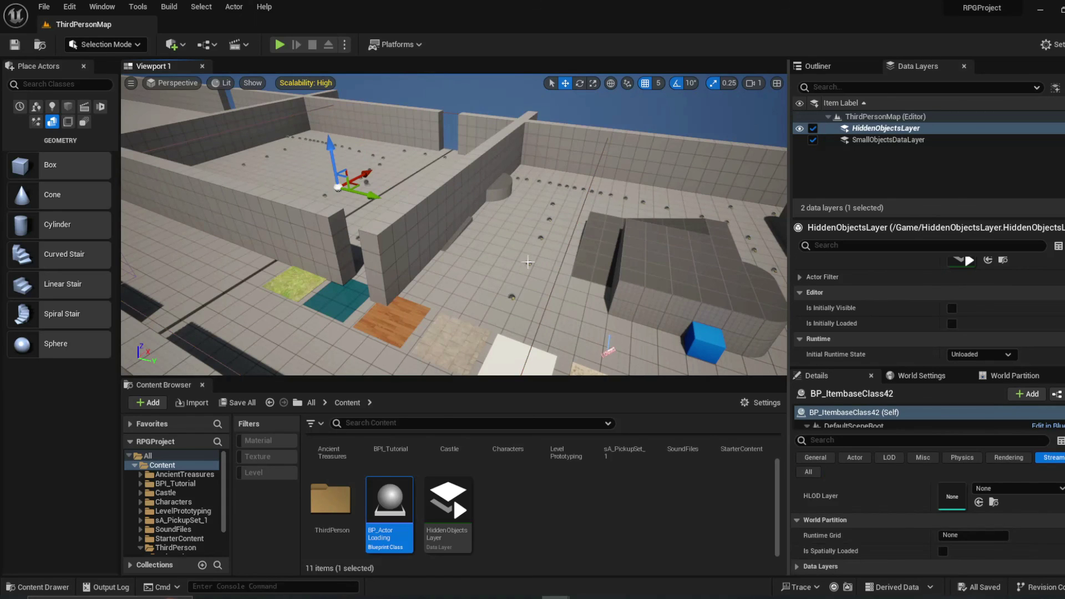
pyautogui.click(565, 255)
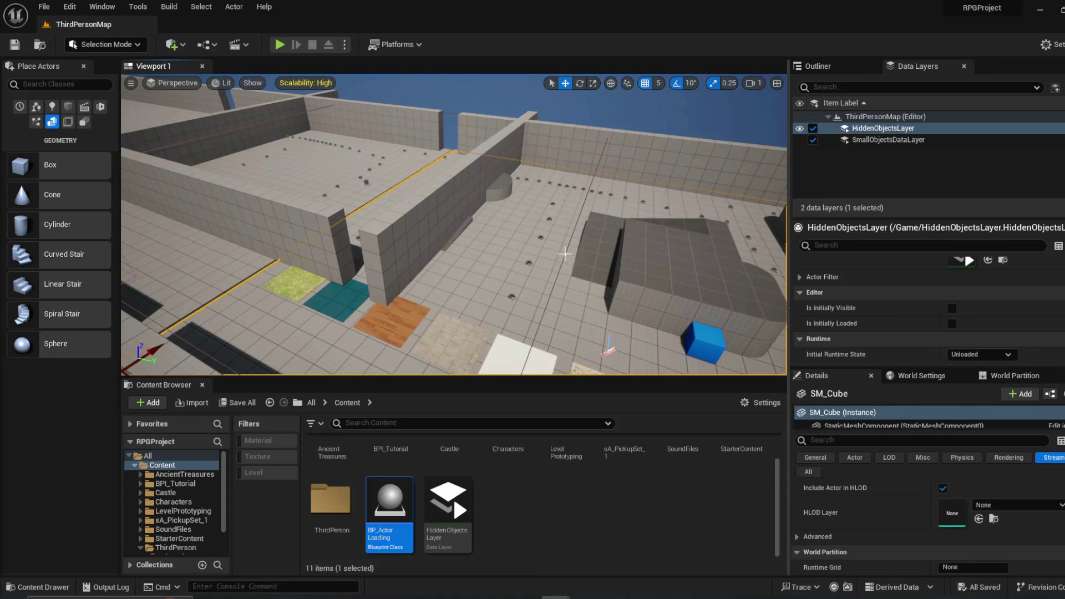
pyautogui.click(564, 254)
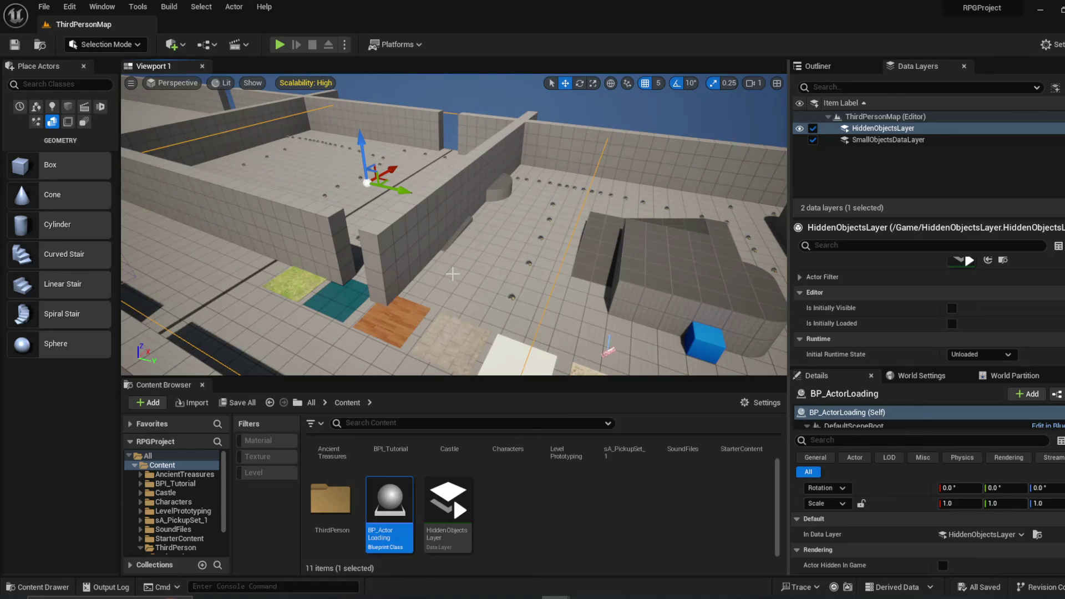
pyautogui.moveTo(456, 286); pyautogui.dragTo(494, 269, button='right')
pyautogui.press('w')
pyautogui.press('a')
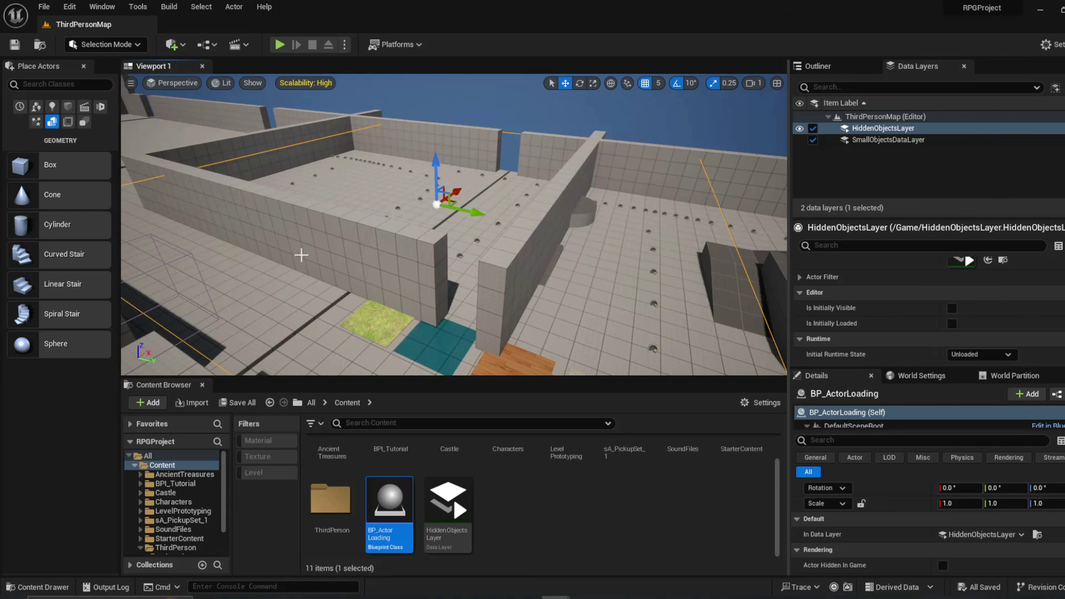
pyautogui.moveTo(517, 263); pyautogui.dragTo(466, 277, button='right')
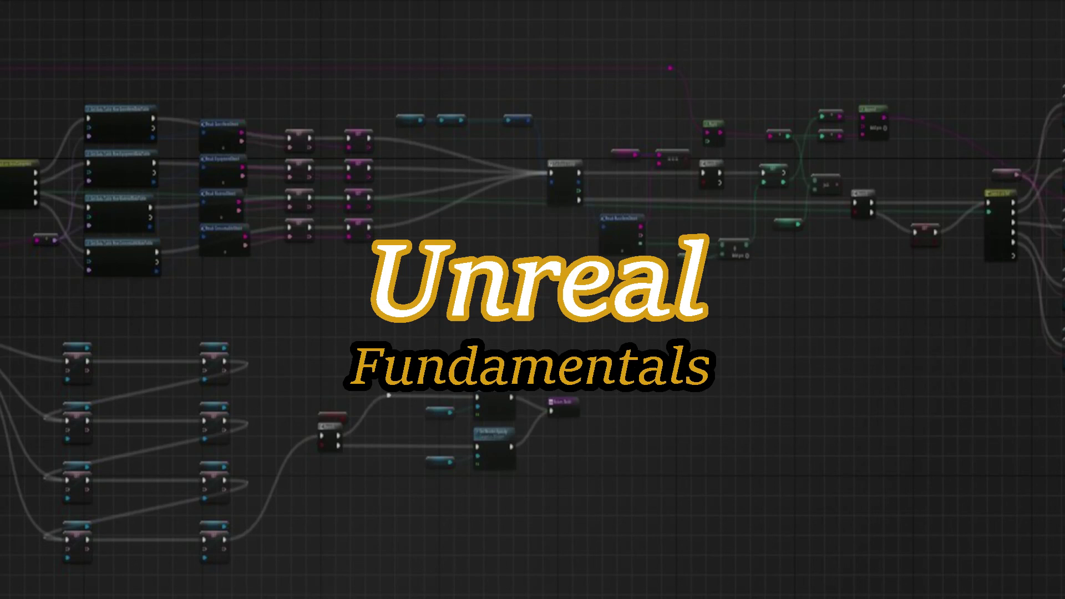